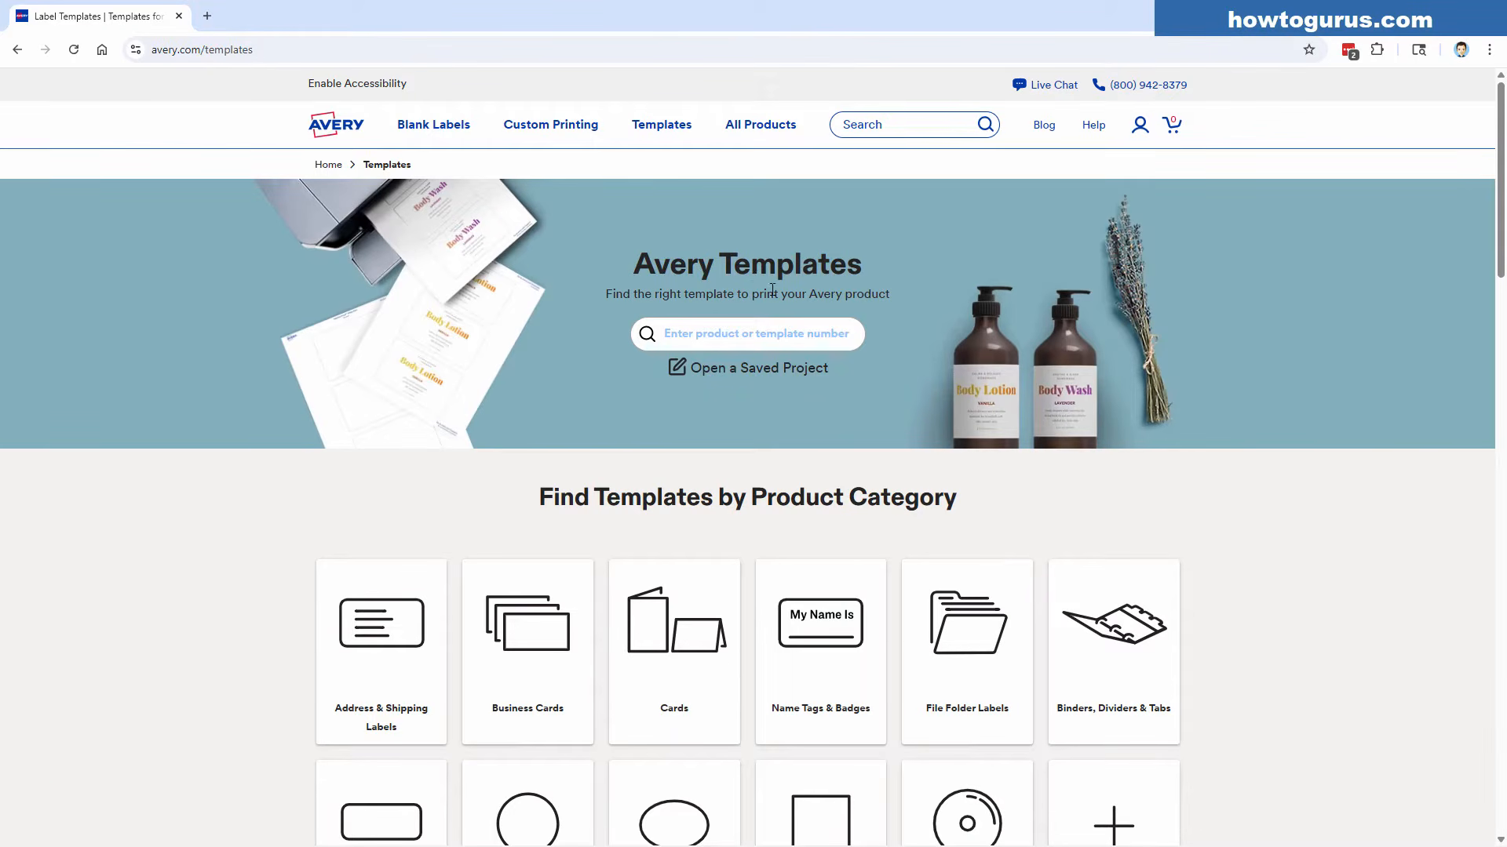
Step: Expand the product categories on avery.com/templates and open the Address & Shipping Labels templates
left_click(282, 52)
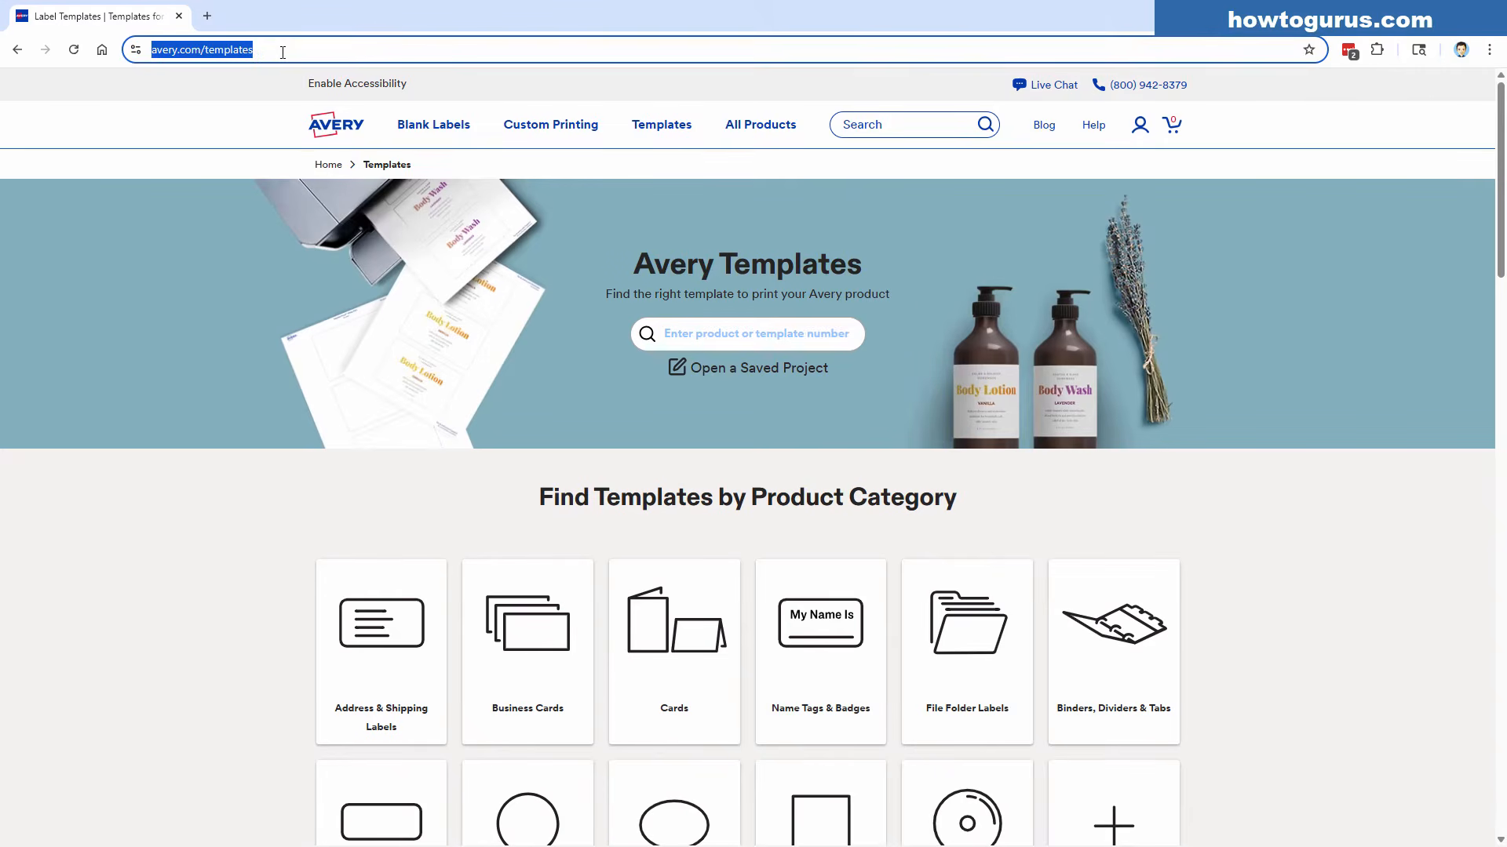
scroll(168, 393, "down", 4)
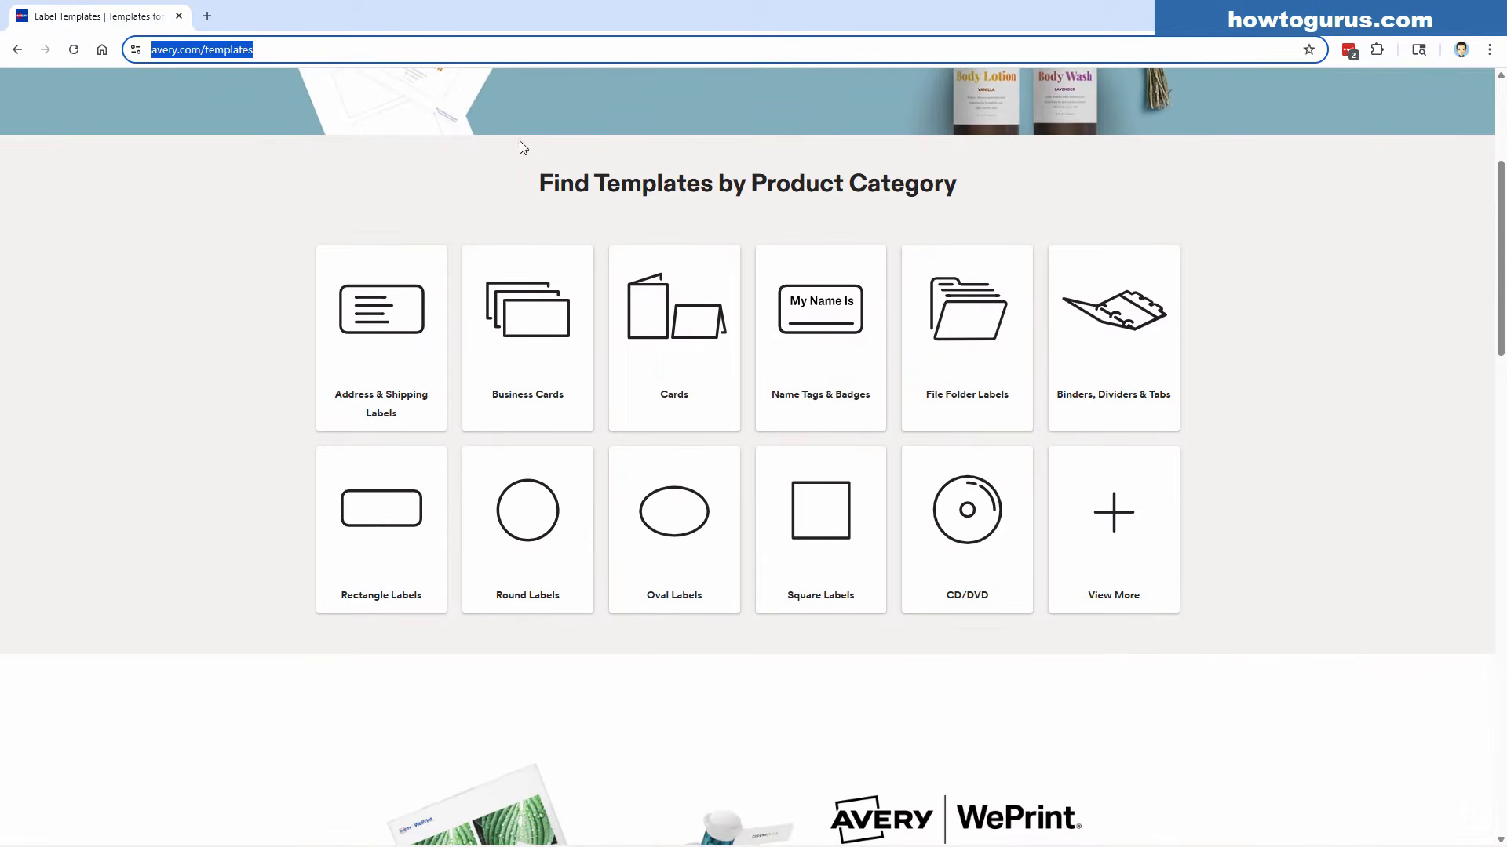
left_click(1114, 506)
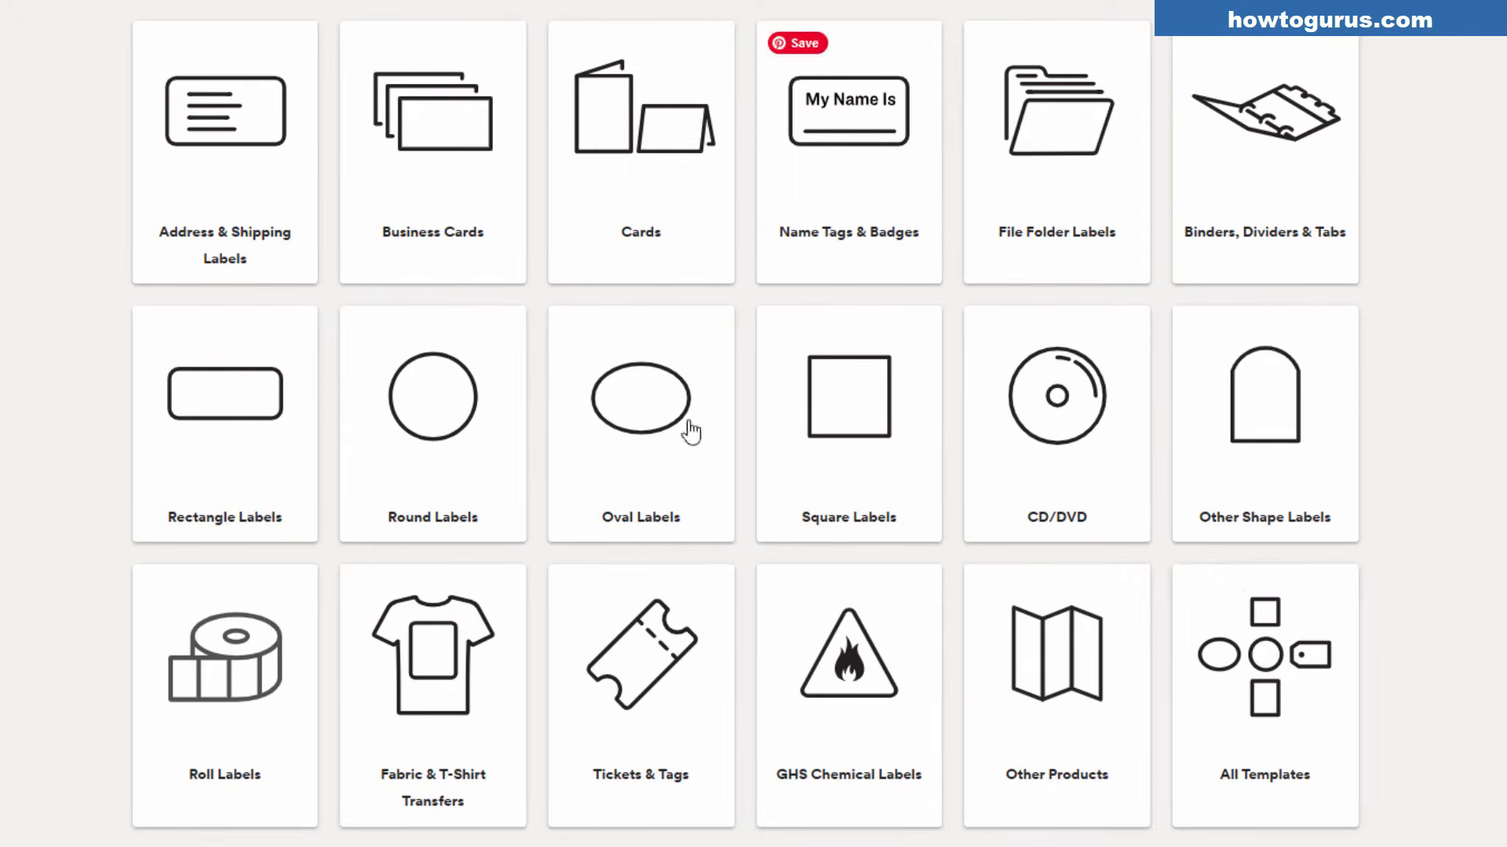
left_click(219, 195)
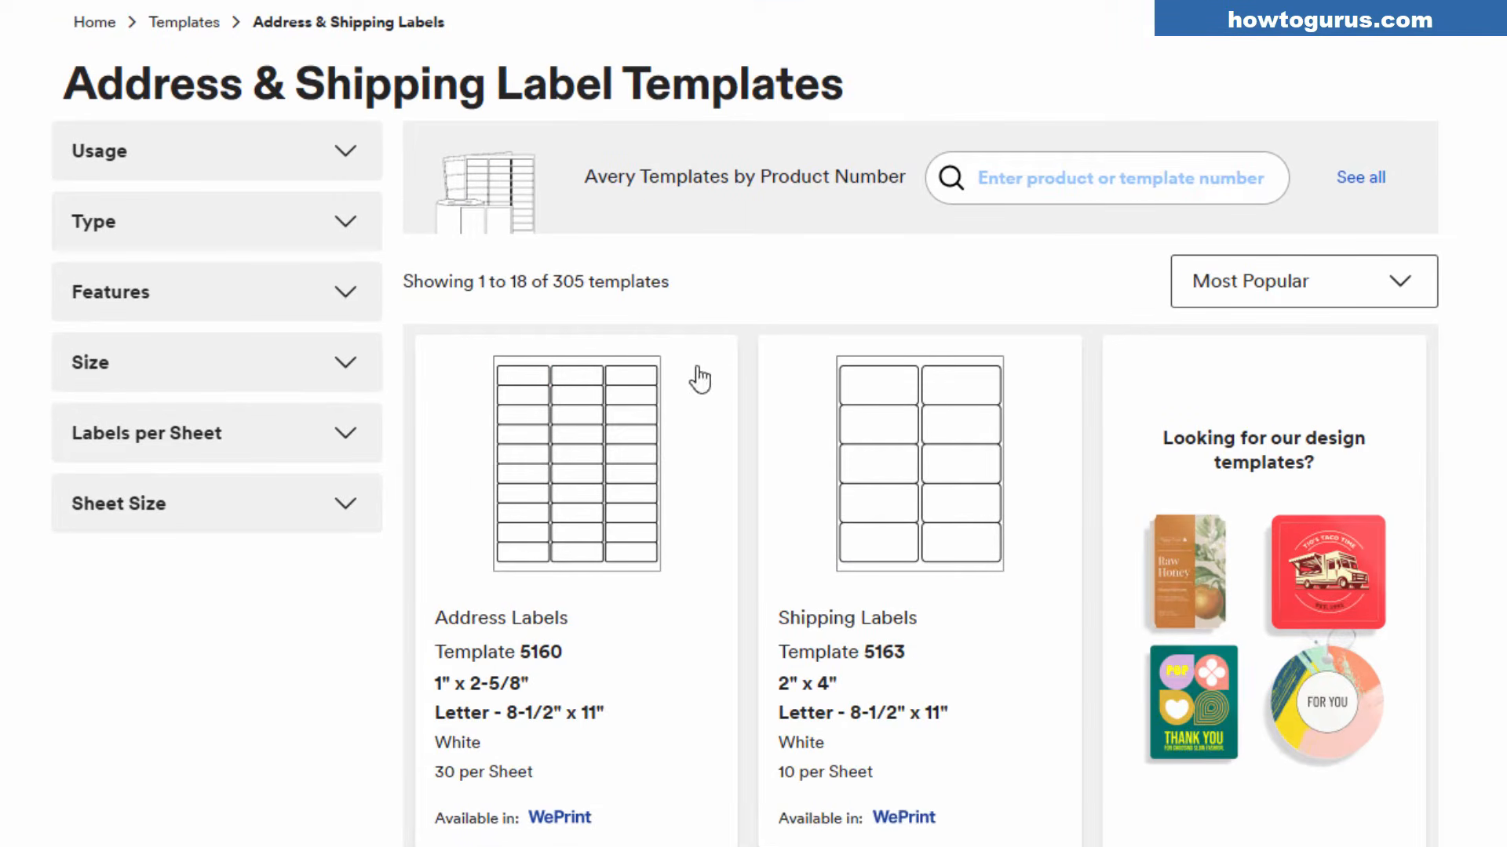
Step: Review the filter options offered under Usage, Type and Features for the address and shipping label templates
left_click(344, 161)
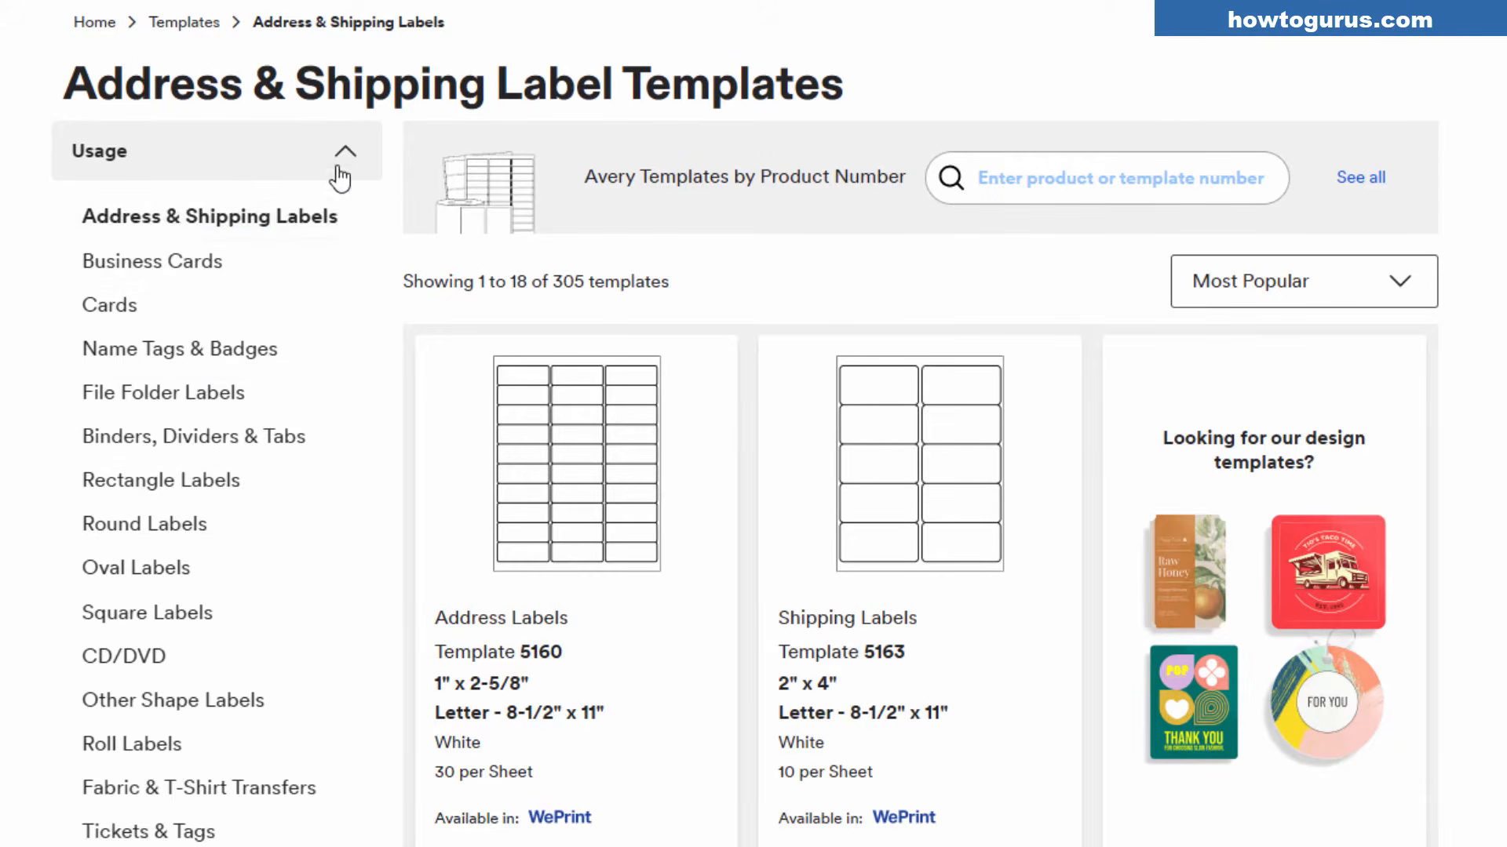
left_click(353, 157)
left_click(348, 233)
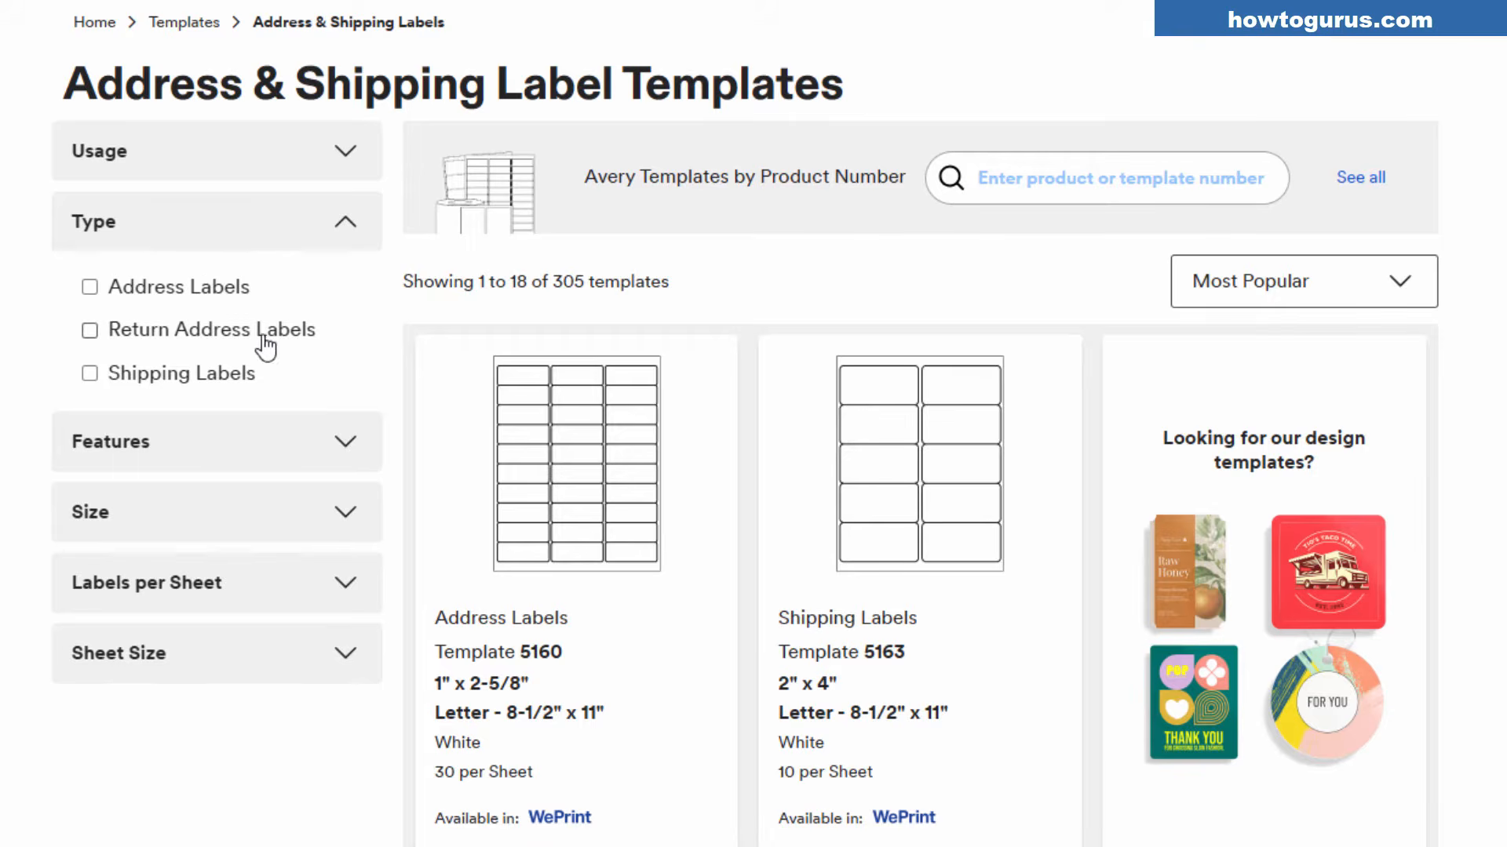
left_click(344, 222)
left_click(346, 303)
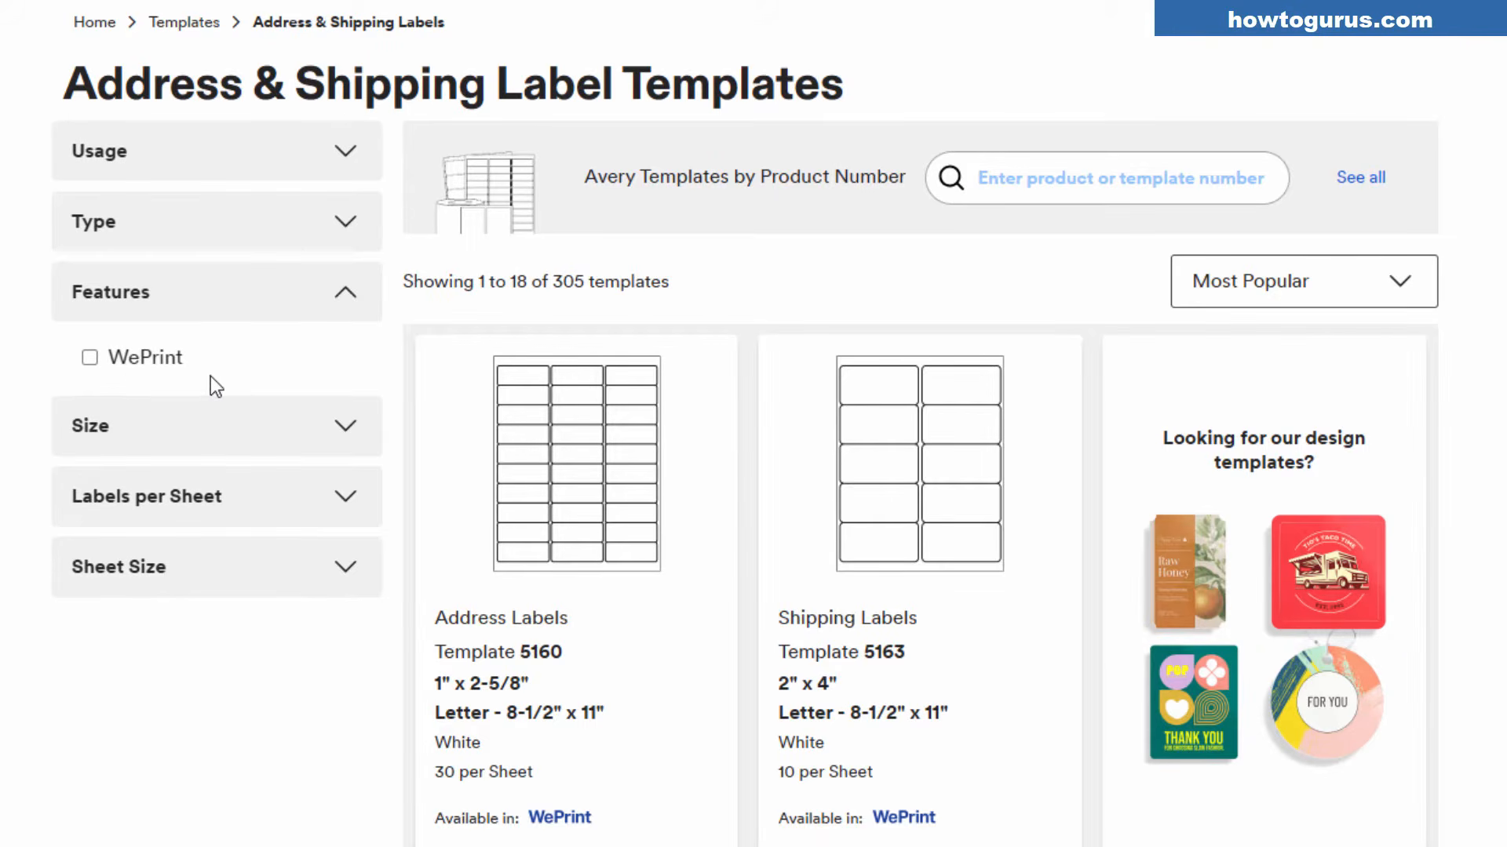
left_click(346, 303)
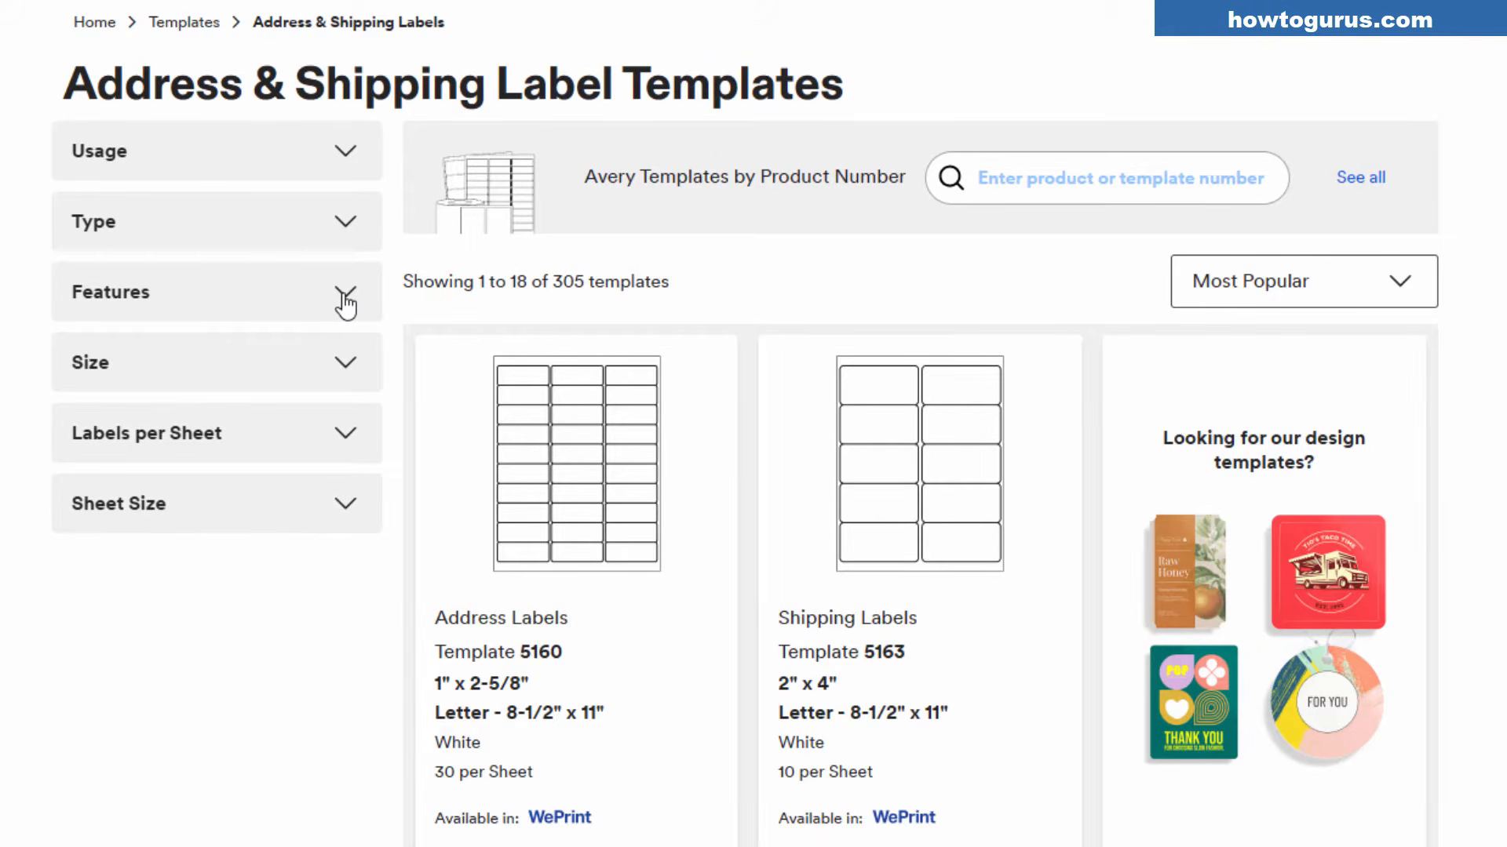
Step: Review the filter options offered under Size, Labels per Sheet and Sheet Size
left_click(296, 359)
left_click_drag(370, 455, 366, 613)
left_click(347, 367)
left_click(350, 436)
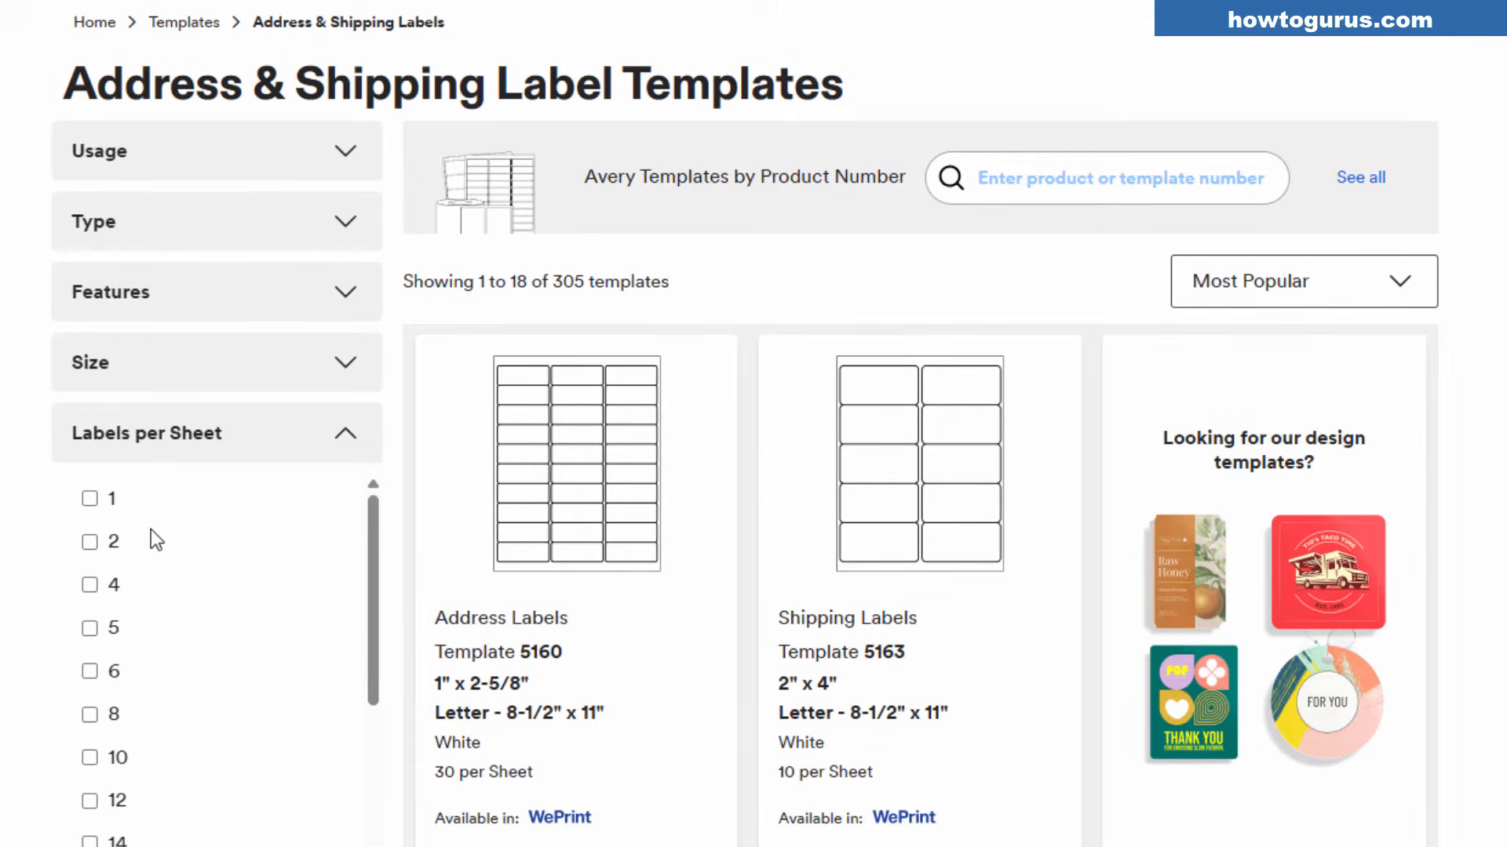
left_click(353, 437)
left_click(348, 522)
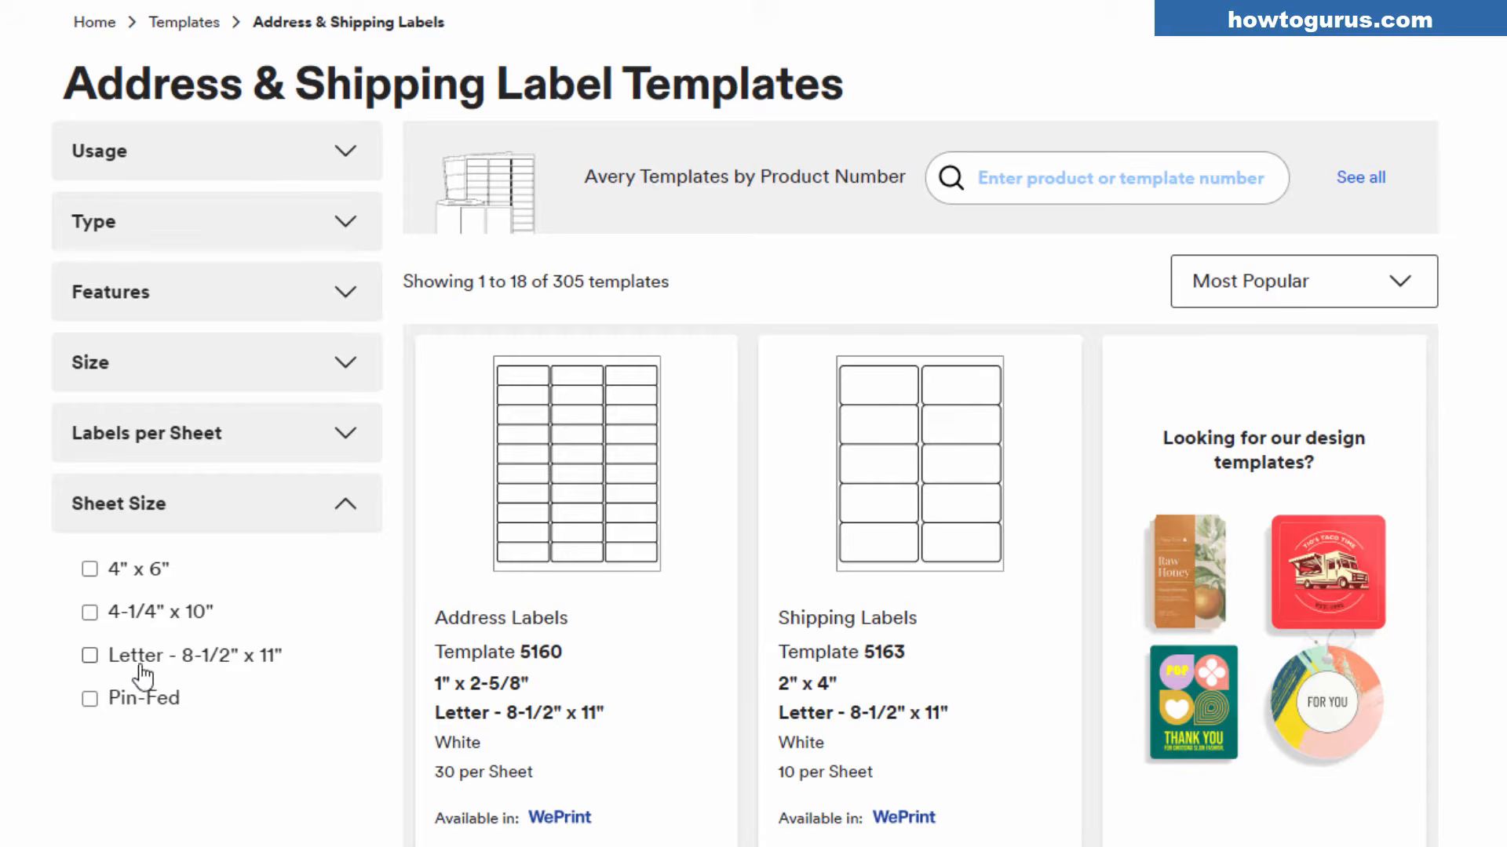
left_click(344, 514)
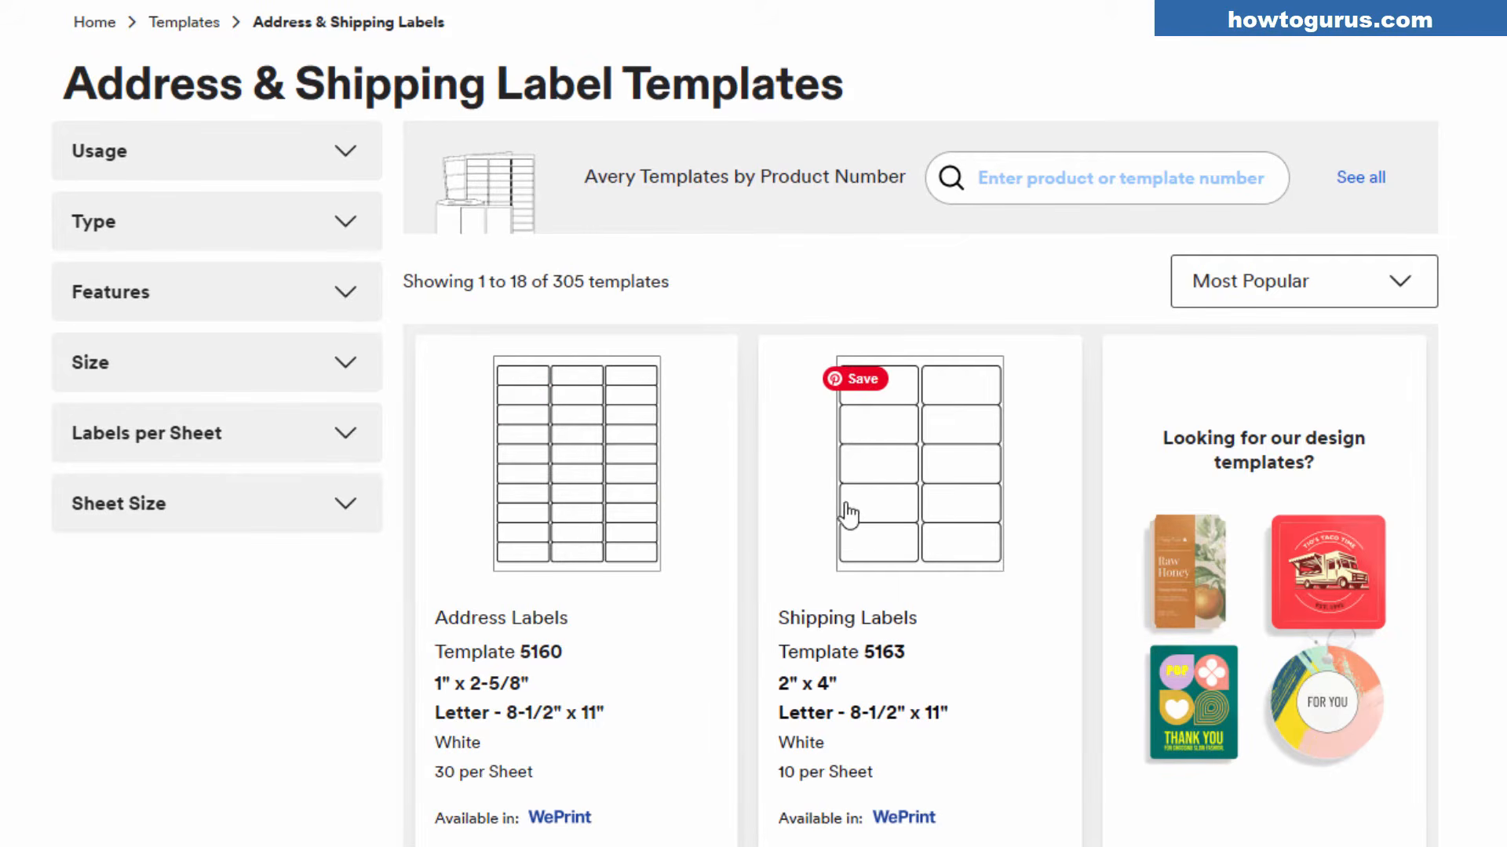
Step: Browse the address and shipping label templates and open the Address Labels template 5160
scroll(1461, 408, "down", 6)
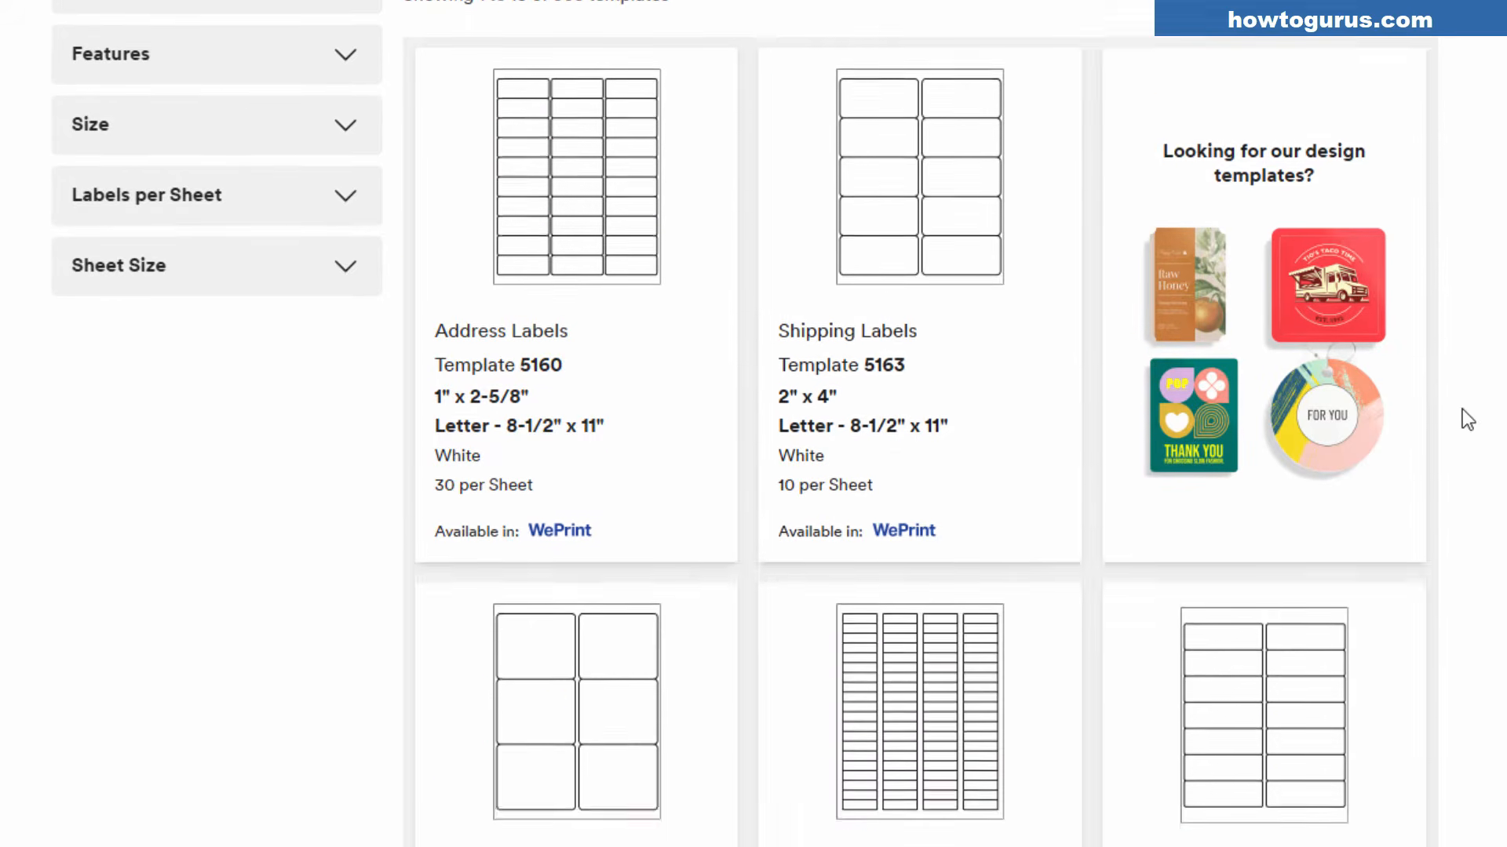
scroll(1462, 408, "down", 15)
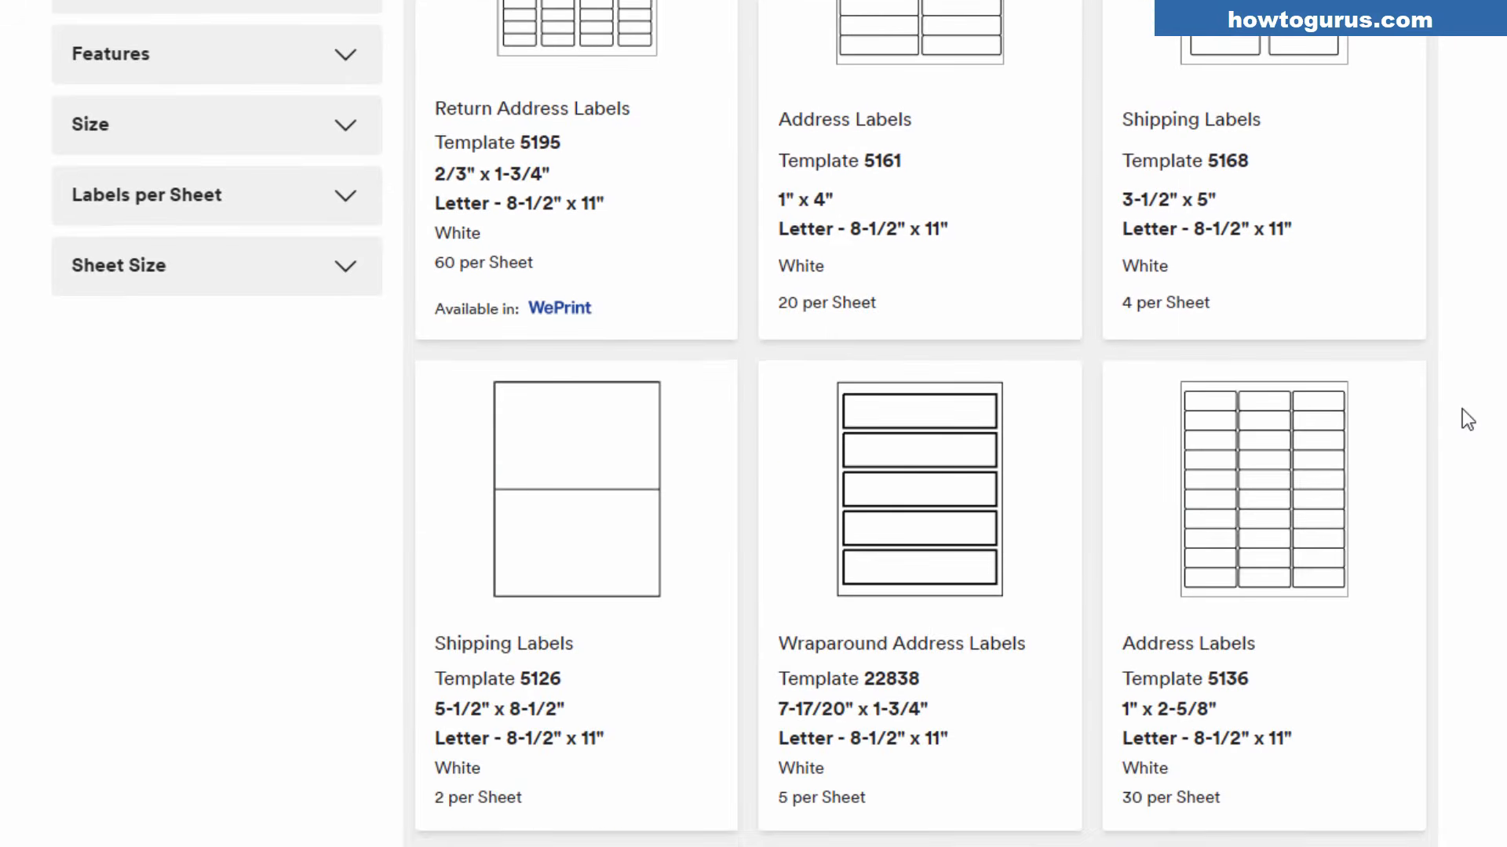
scroll(1457, 412, "down", 5)
scroll(1456, 412, "up", 14)
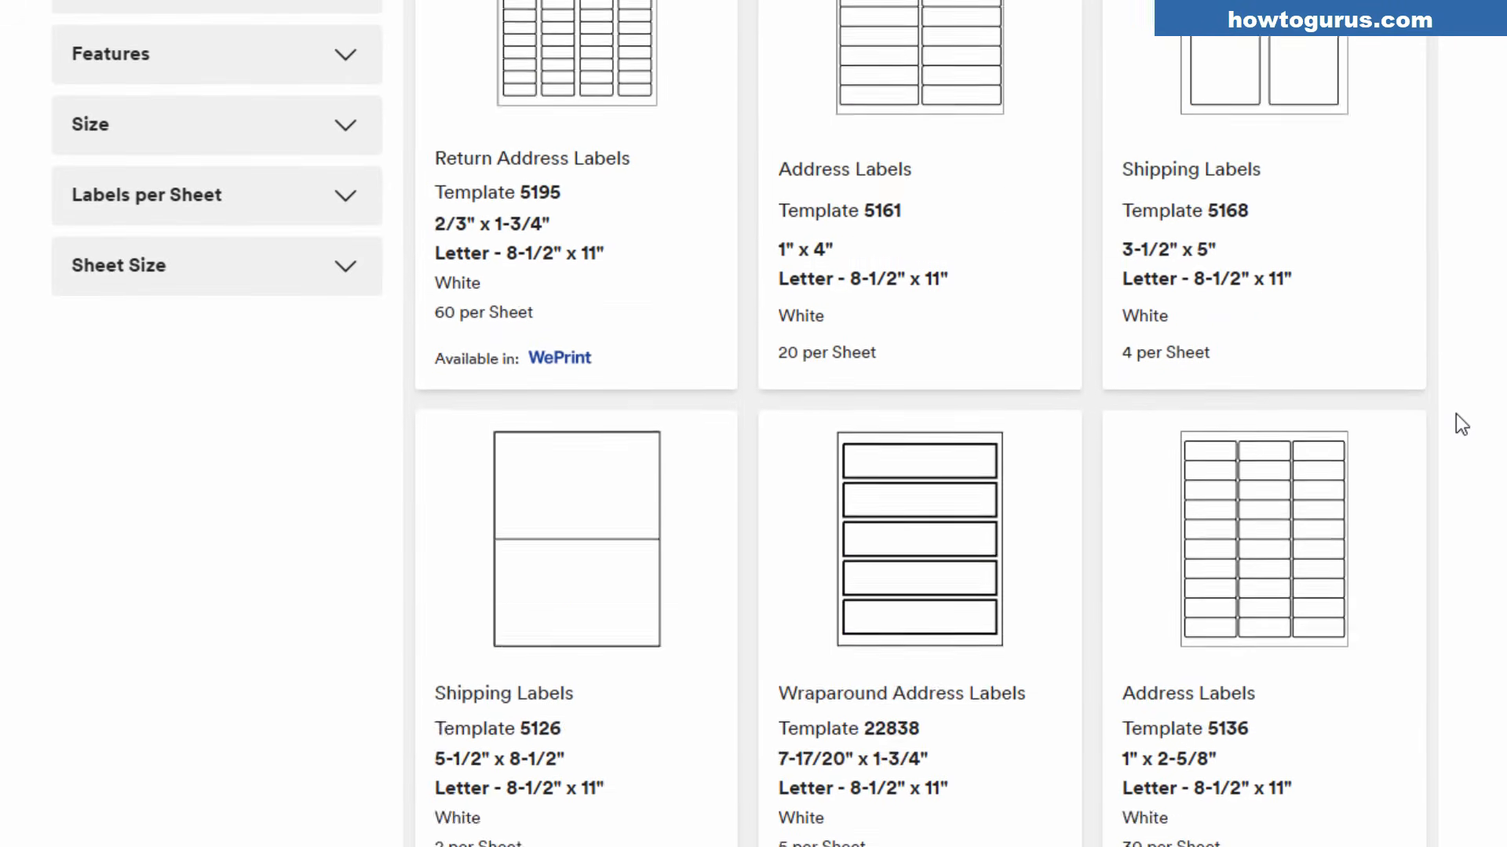
scroll(1457, 413, "up", 12)
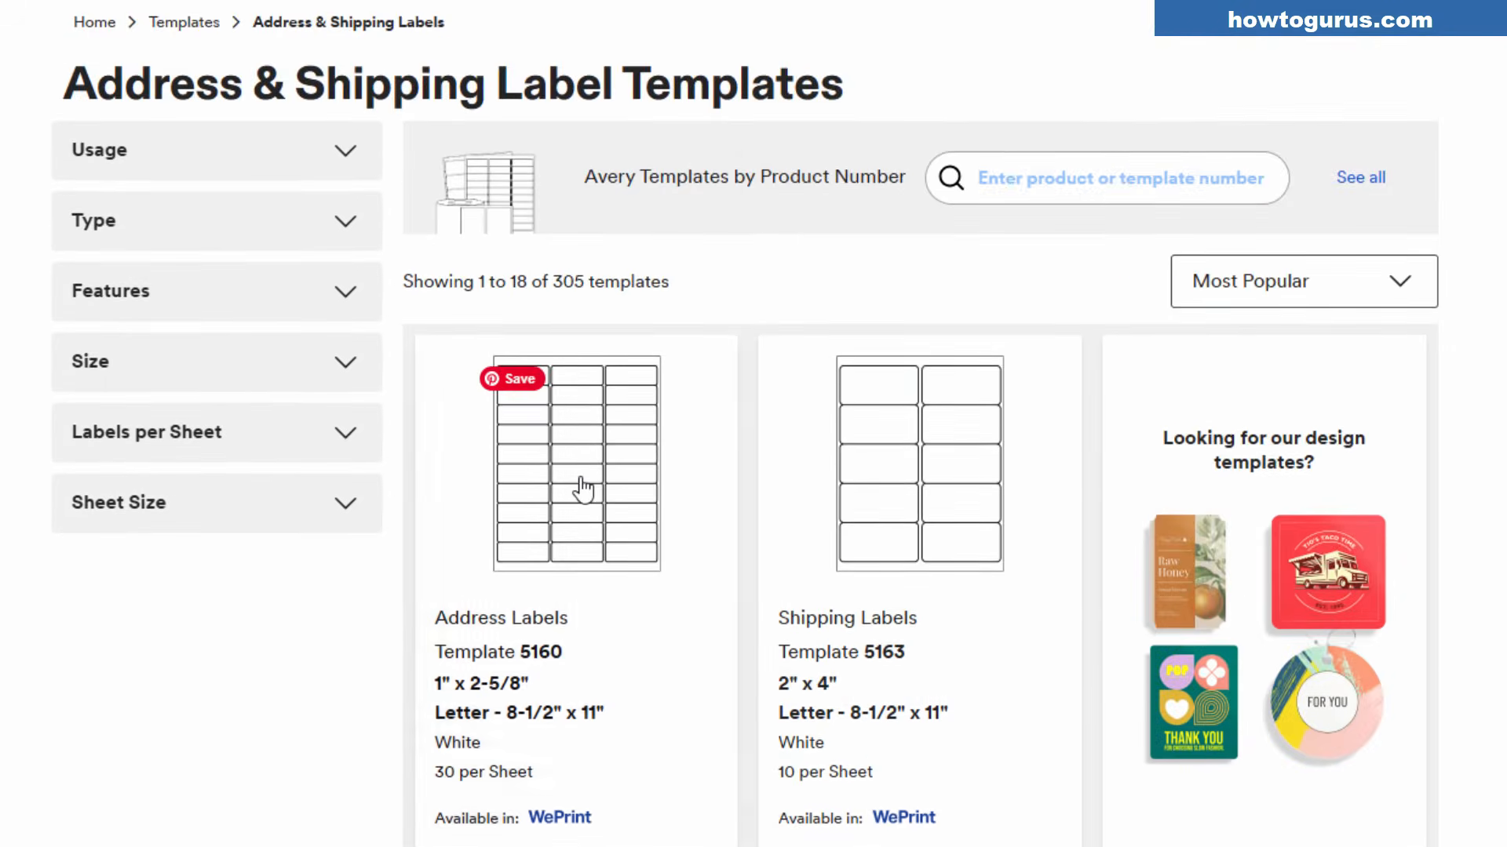
left_click(591, 502)
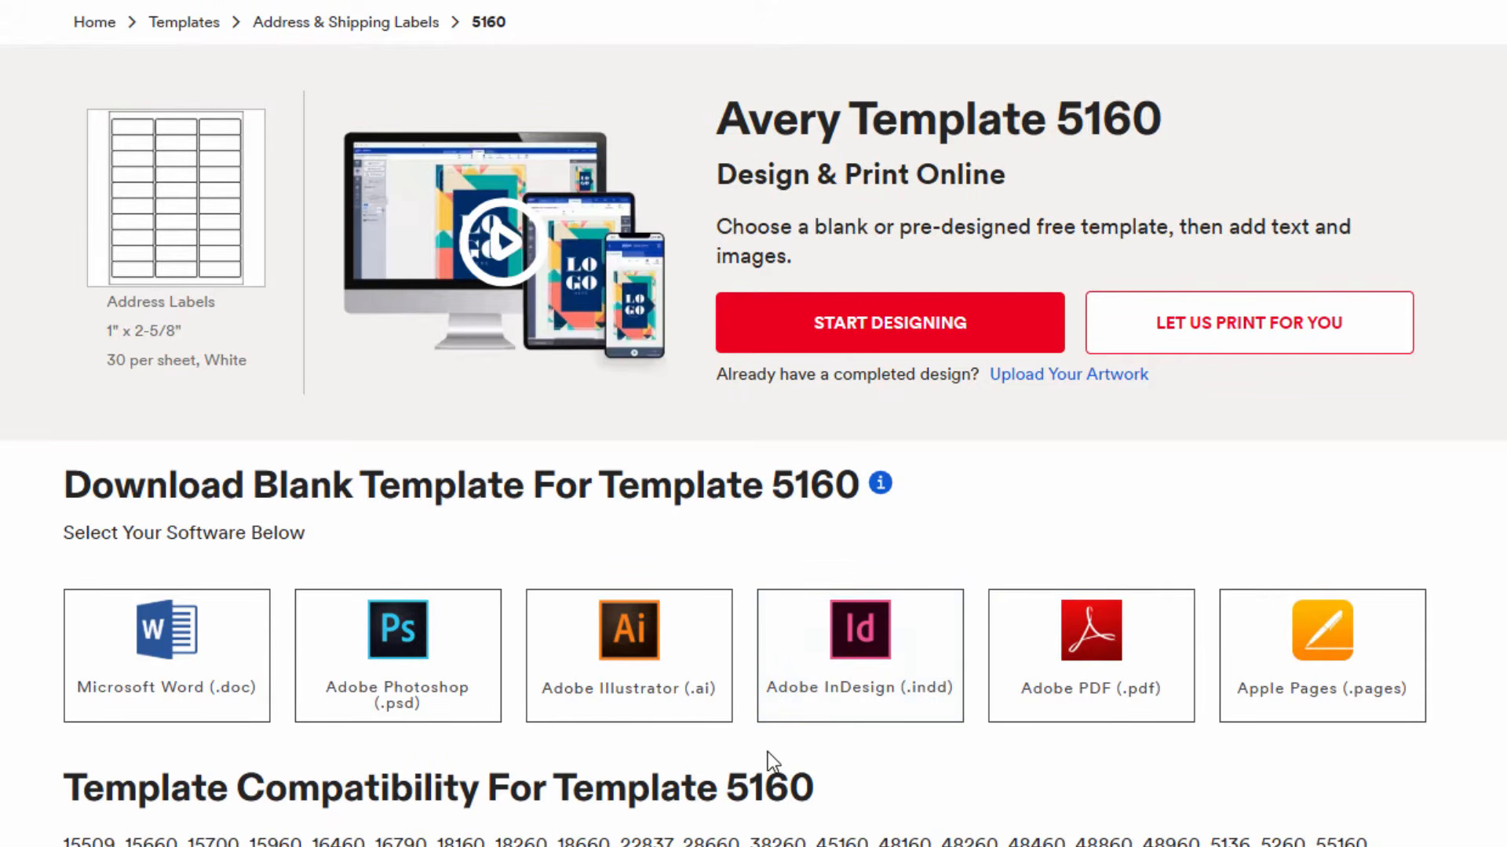
Step: Examine the list of product numbers compatible with template 5160
scroll(767, 761, "down", 2)
triple_click(480, 779)
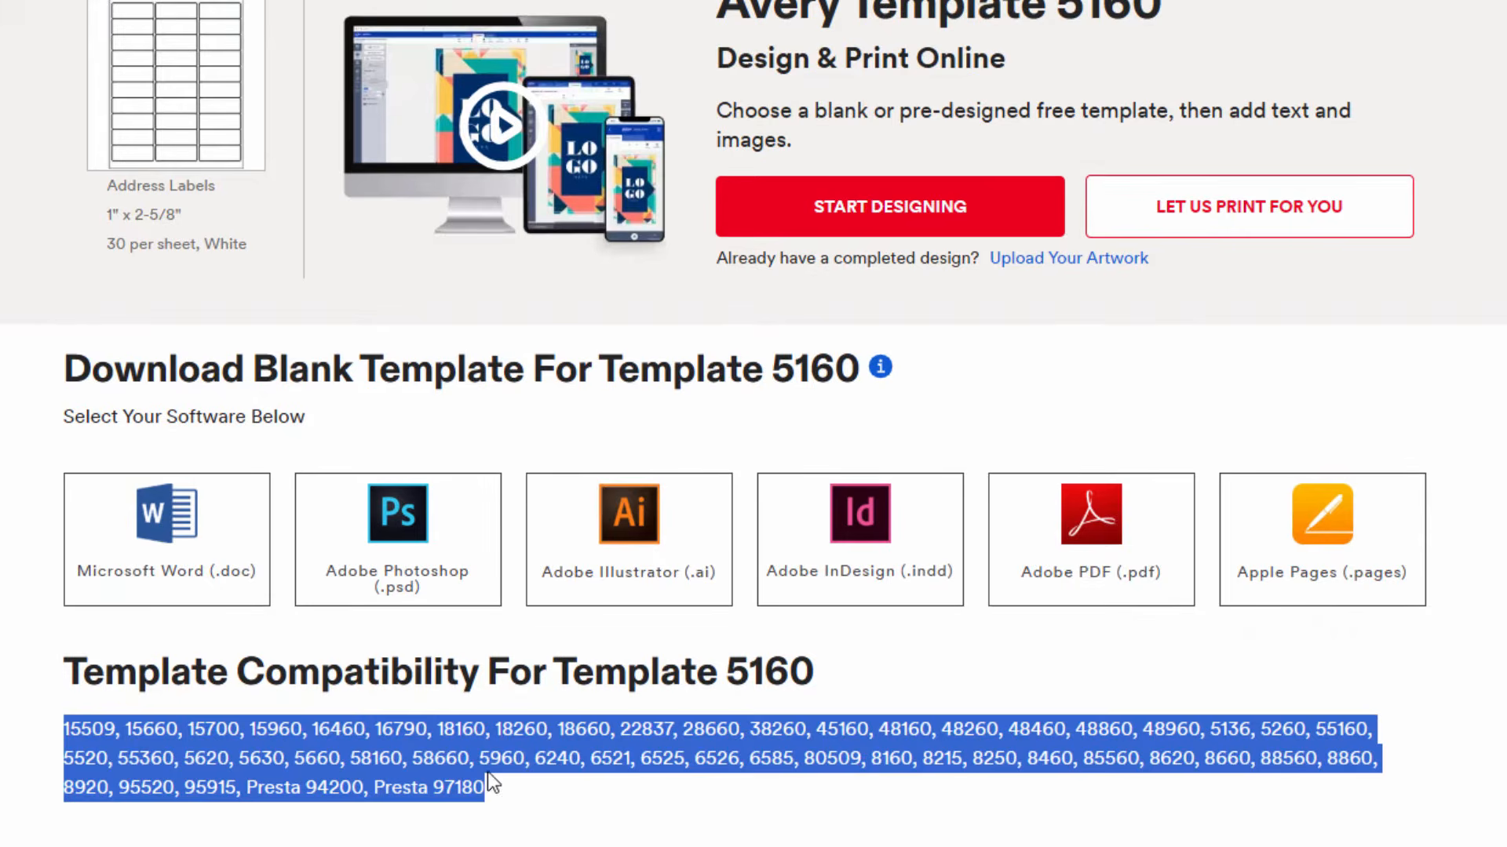
left_click(821, 681)
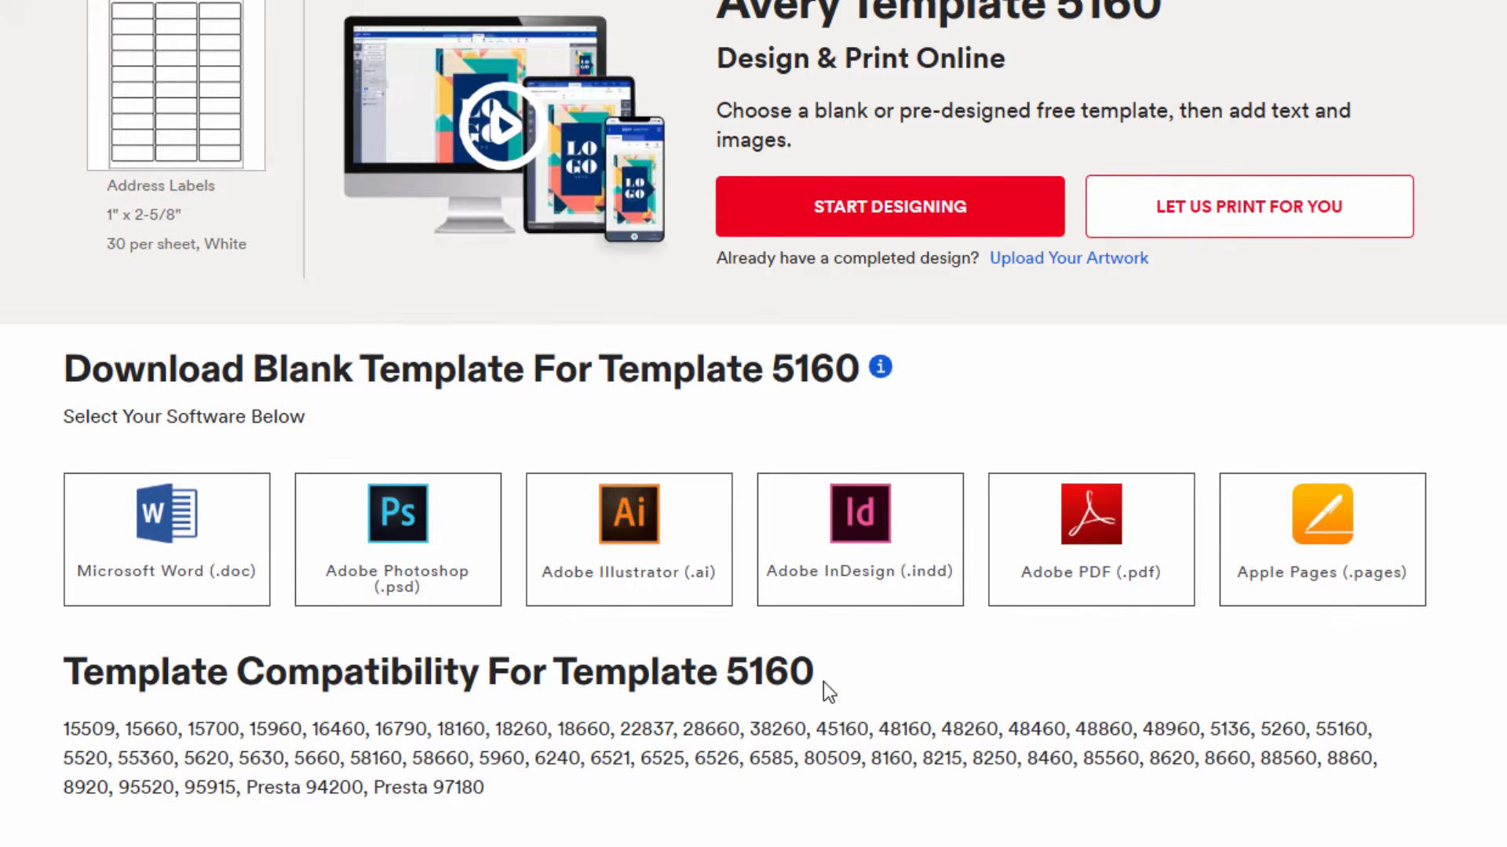
Step: Download the Adobe Photoshop version of template 5160 as a guest with the contact e-mail, saving it as Avery5160AddressLabels.psd in the Projects folder
scroll(842, 678, "down", 1)
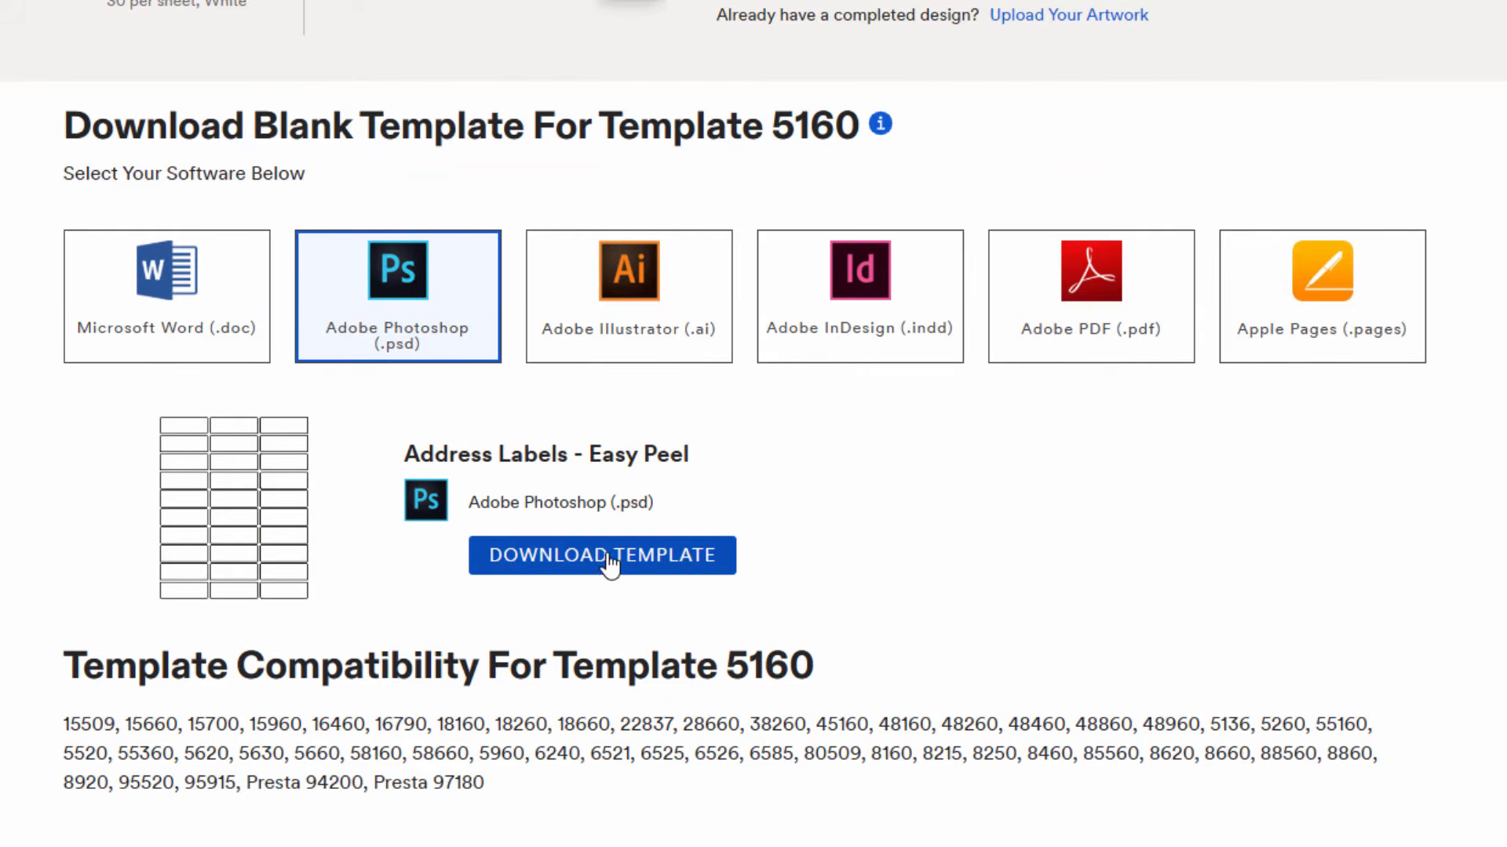
left_click(608, 559)
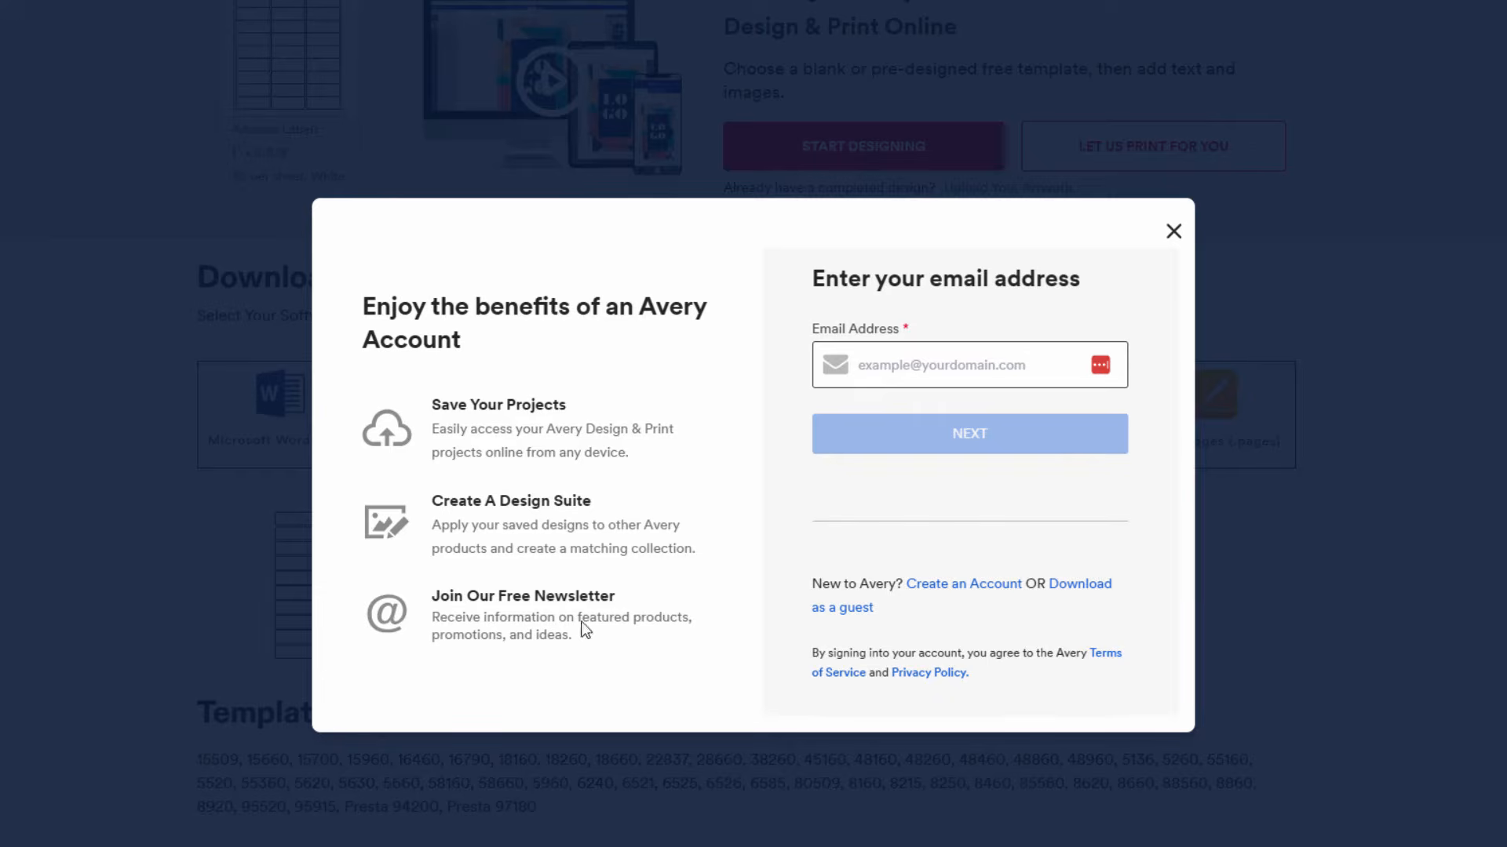
left_click(1069, 589)
left_click(922, 430)
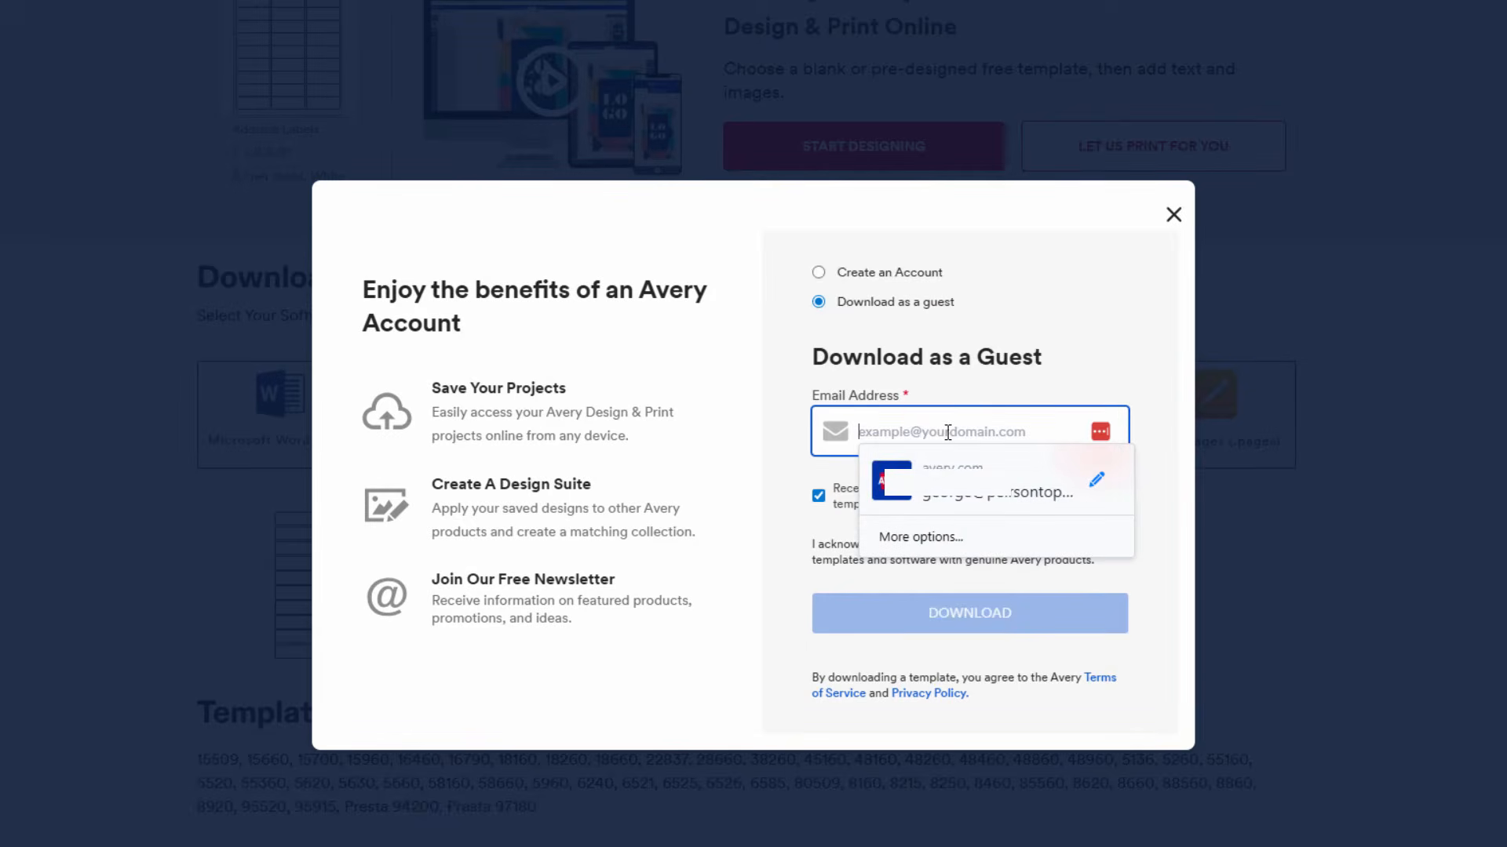
left_click(930, 474)
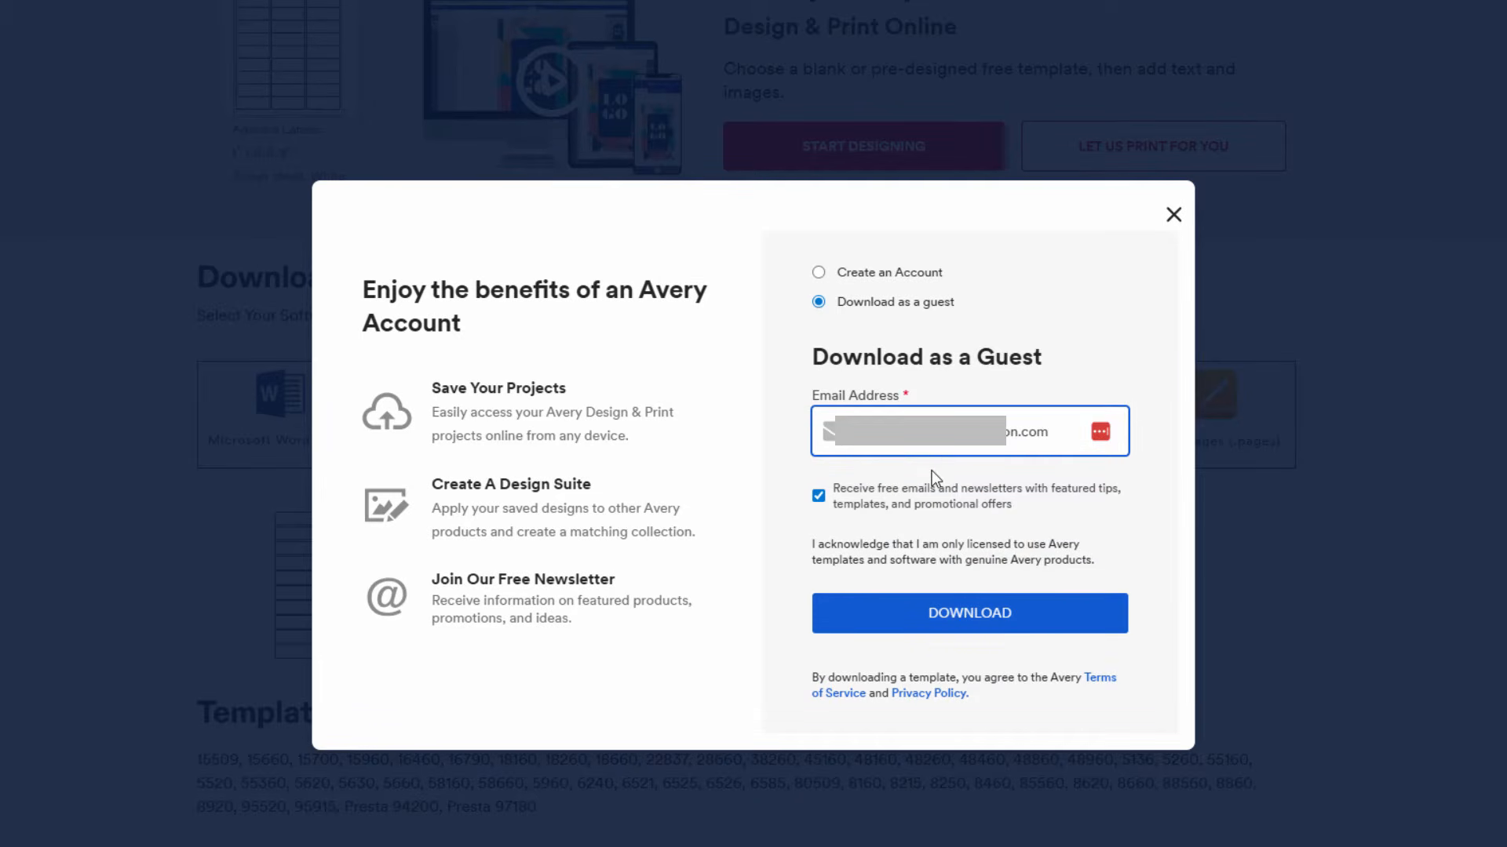
left_click(970, 622)
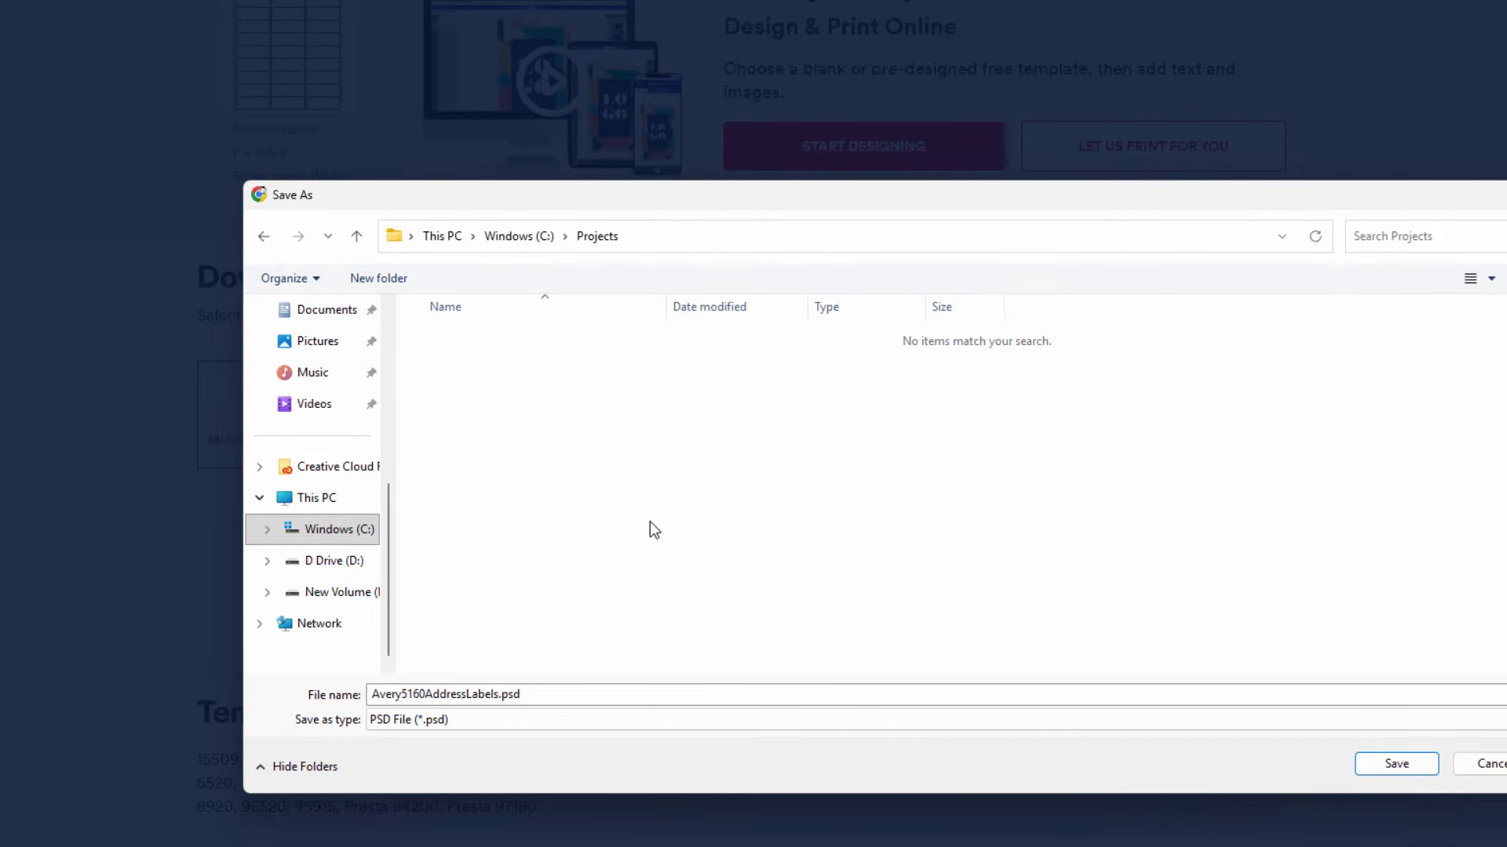
left_click(1396, 765)
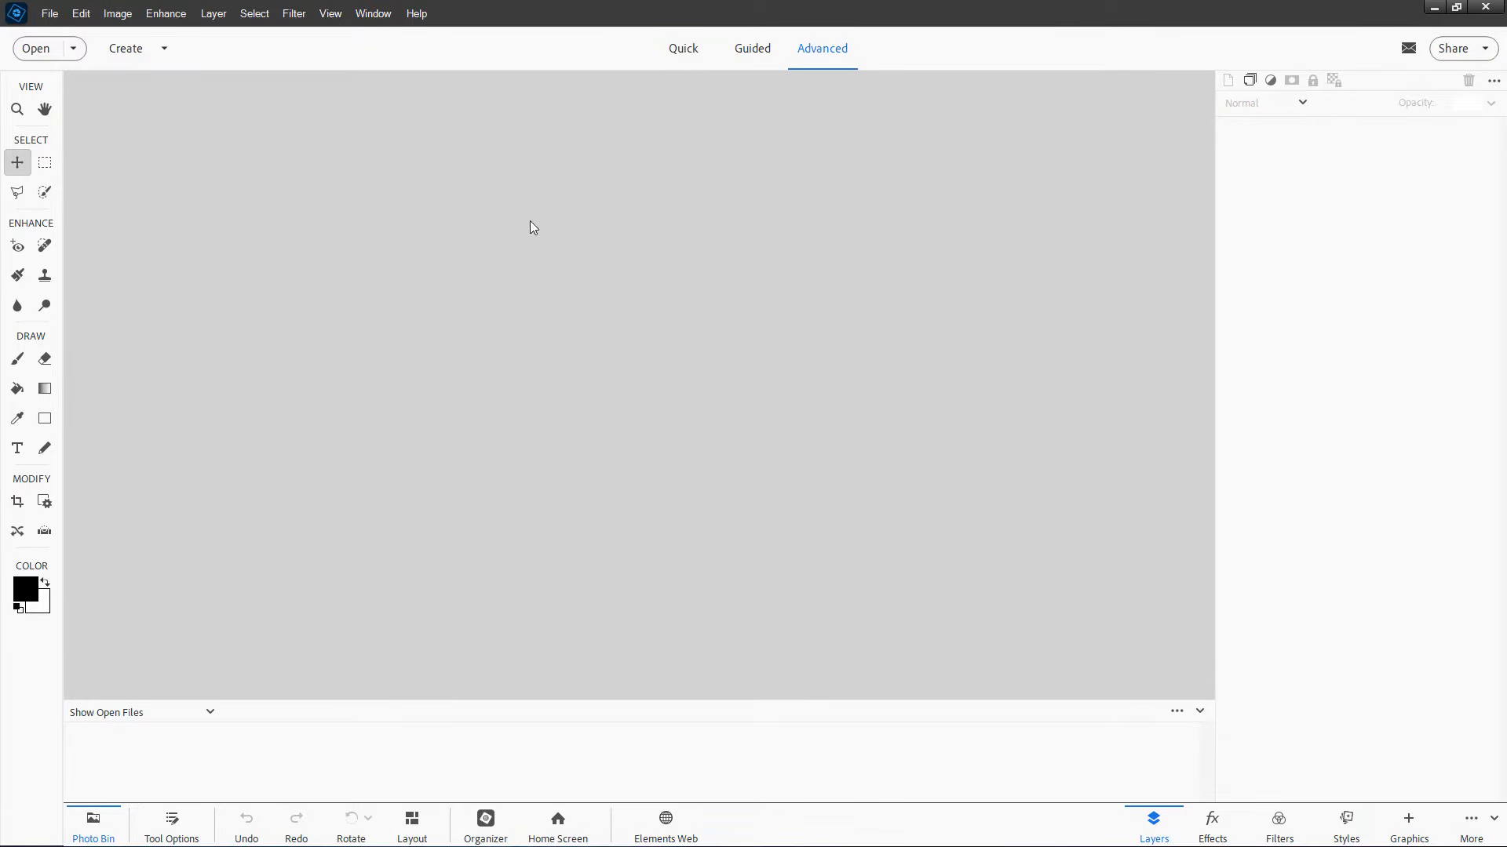
Step: Switch to Photoshop Elements, open Avery5160AddressLabels.psd with its color mode converted to RGB, and dock the document window
left_click(44, 13)
left_click(55, 49)
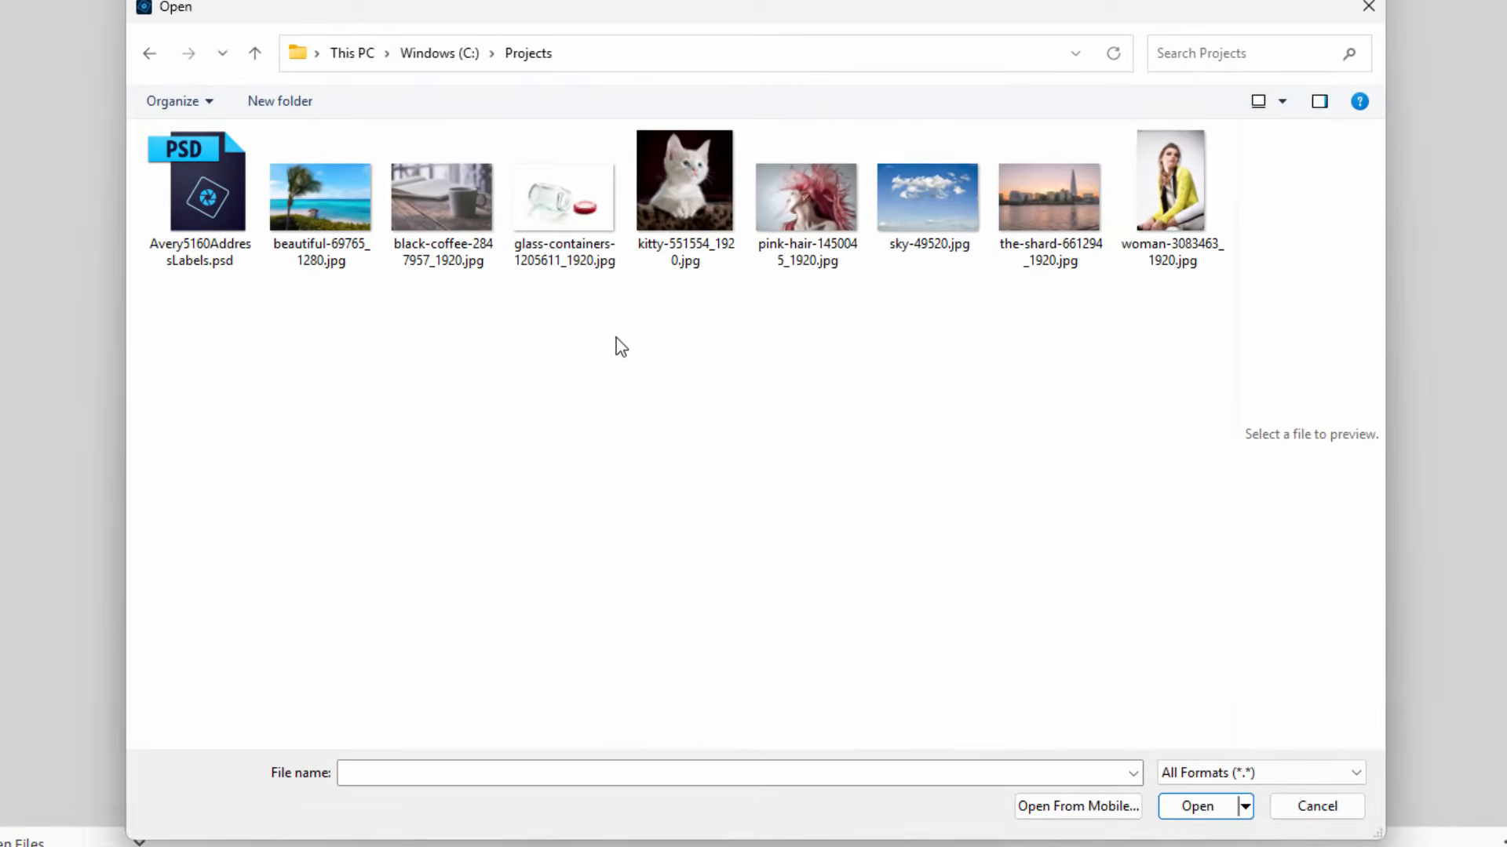
left_click(201, 199)
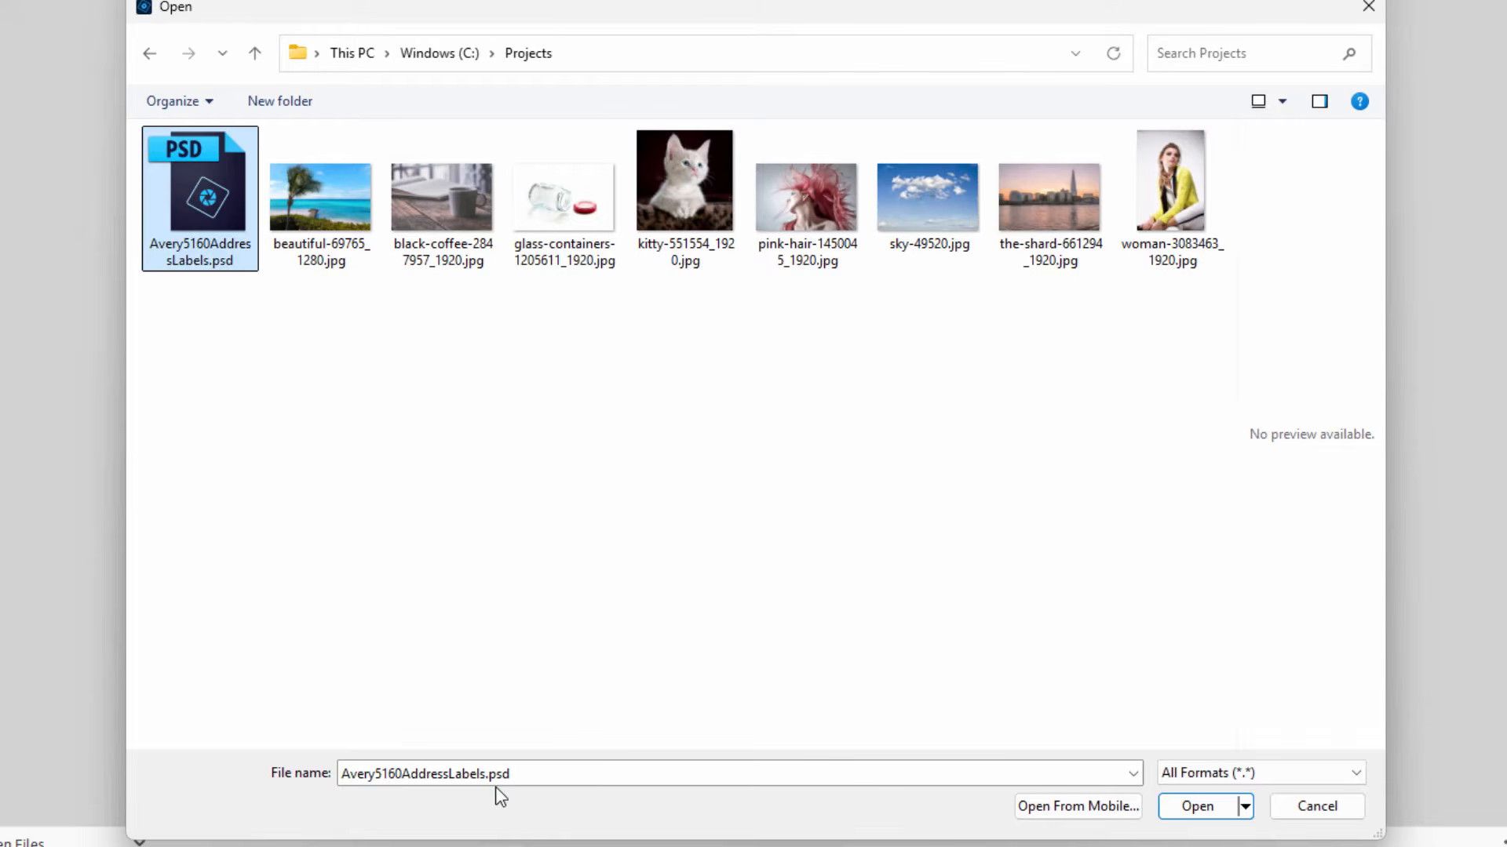
left_click(1196, 807)
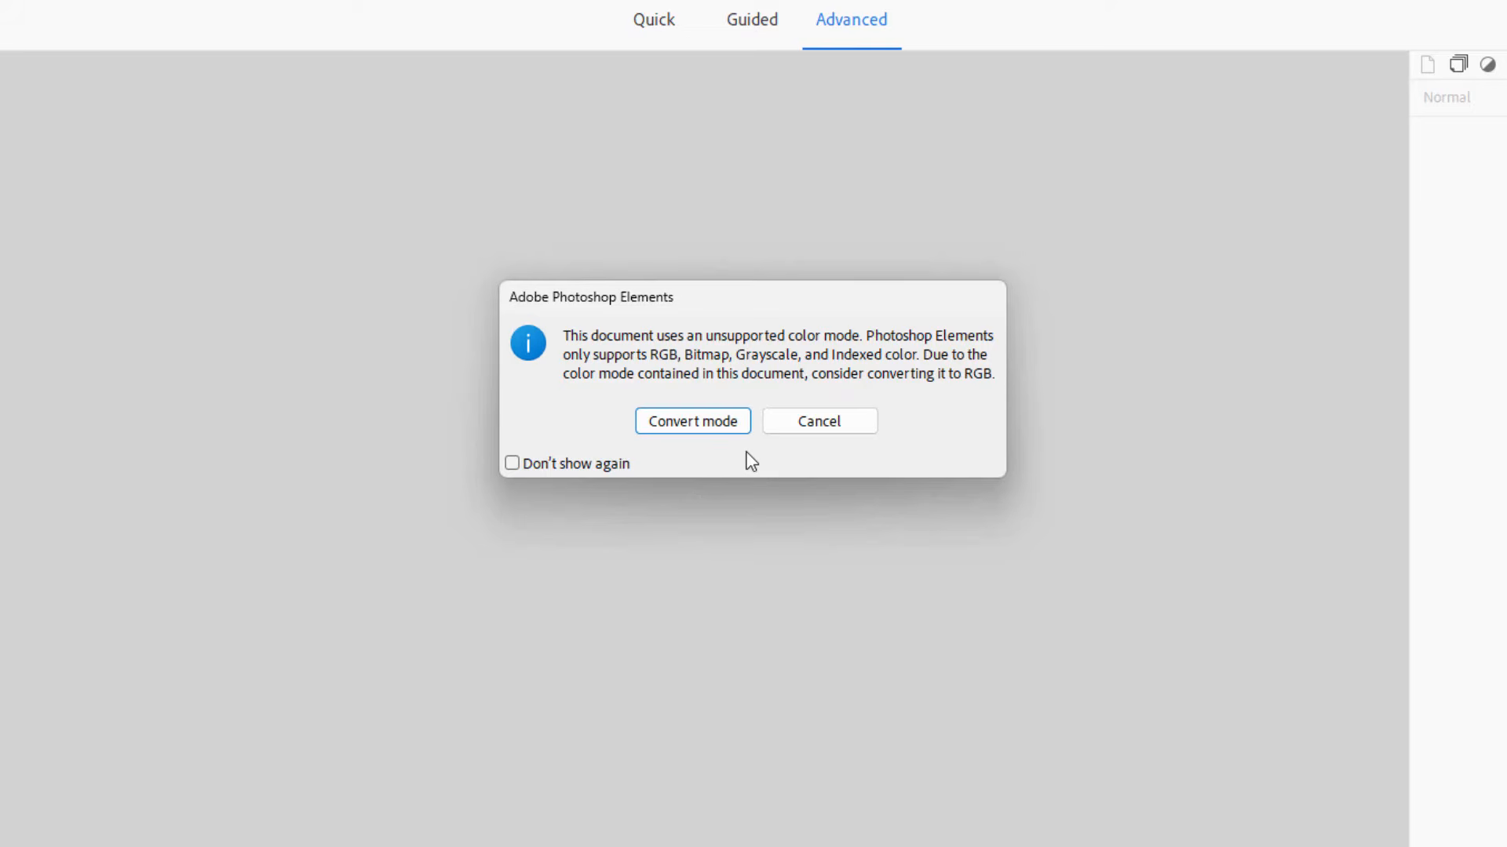
left_click(696, 424)
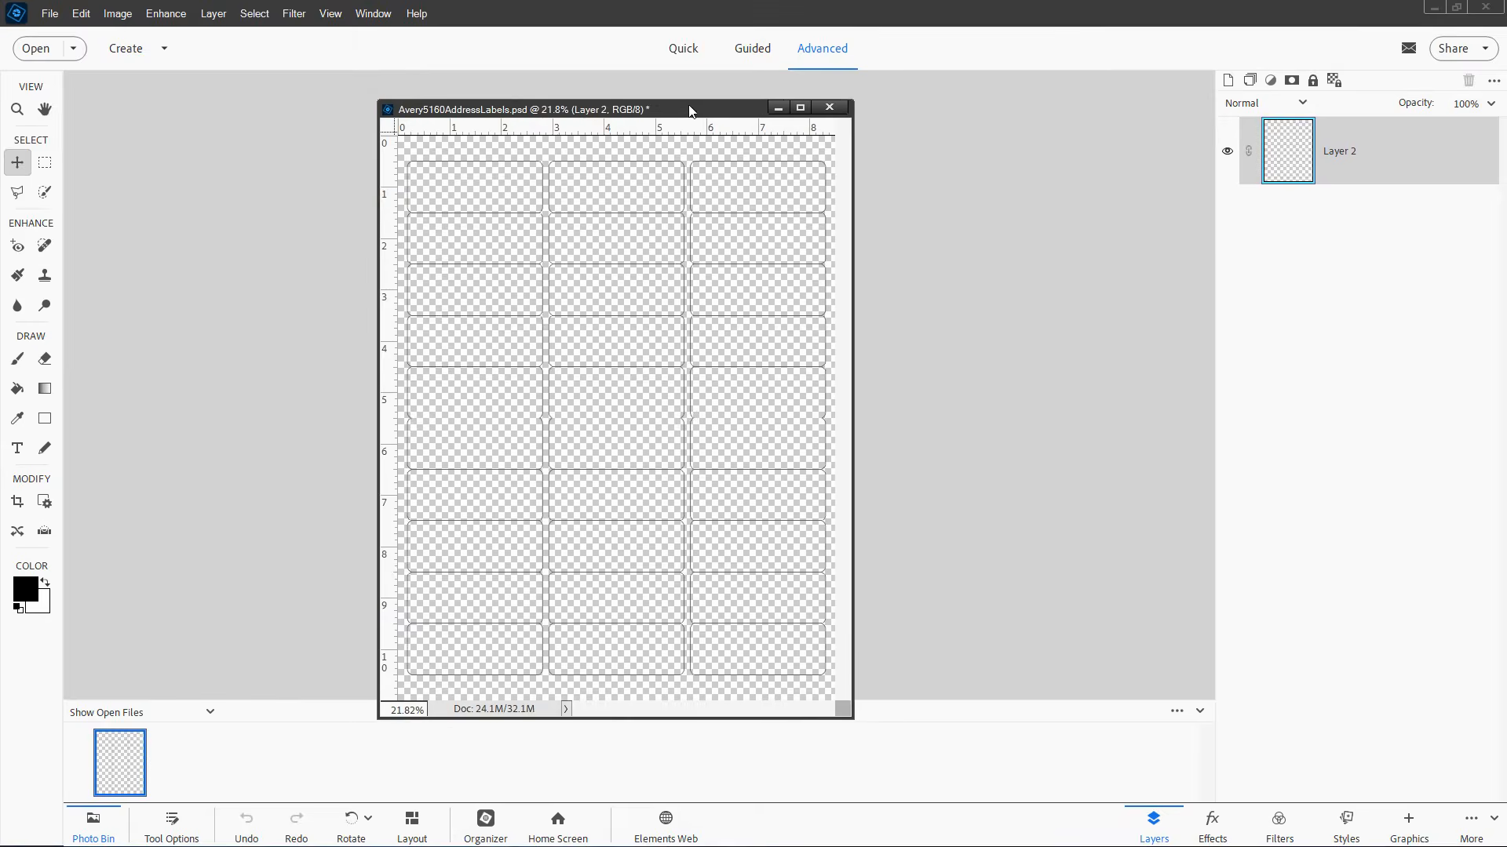
left_click_drag(690, 111, 691, 79)
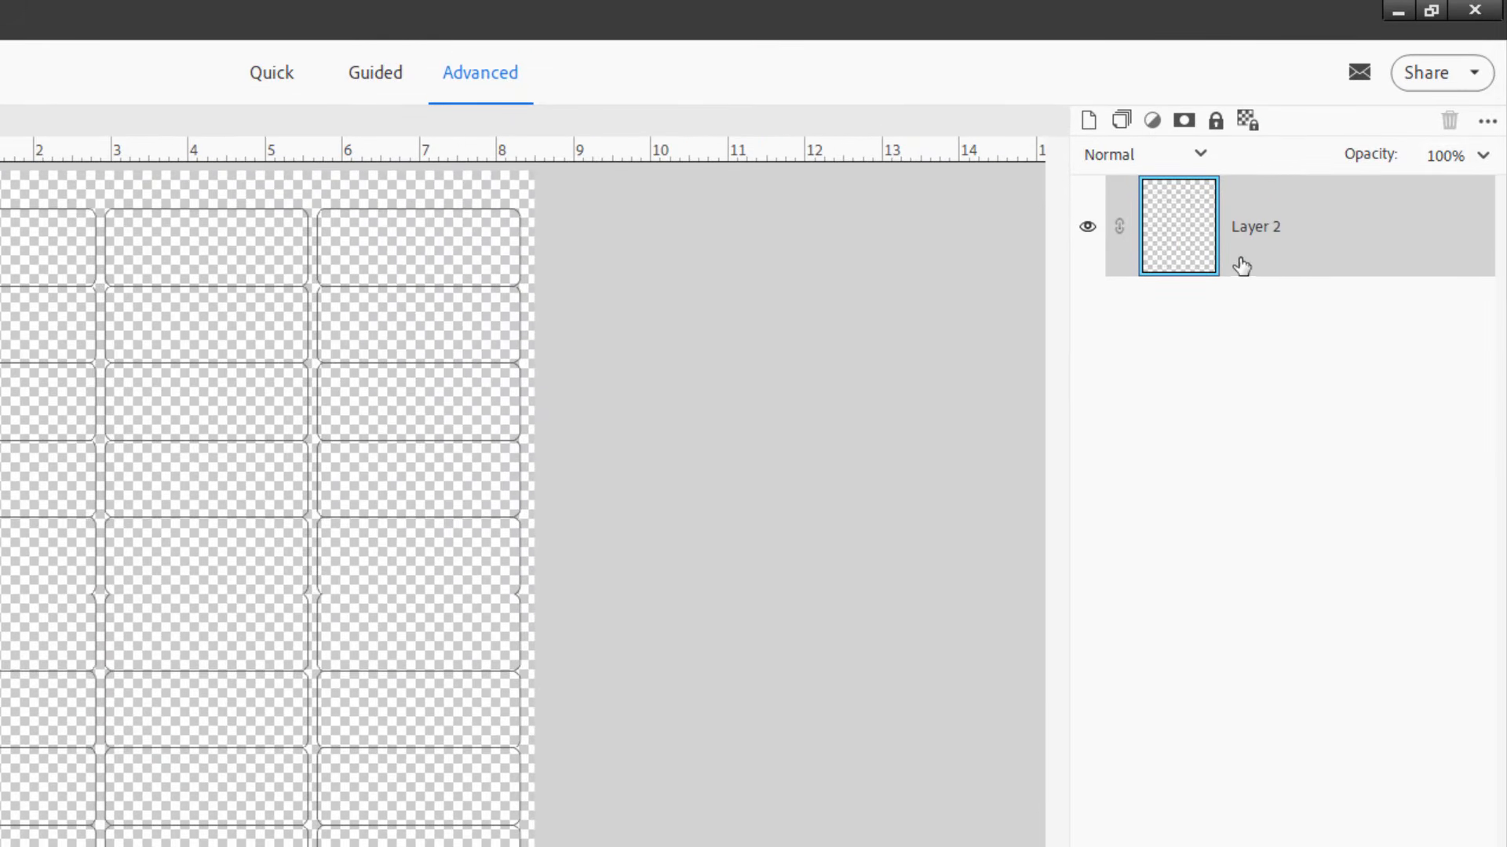
Step: Add a new blank layer beneath the label outline layer and rename the outline layer "label template"
left_click(1088, 122)
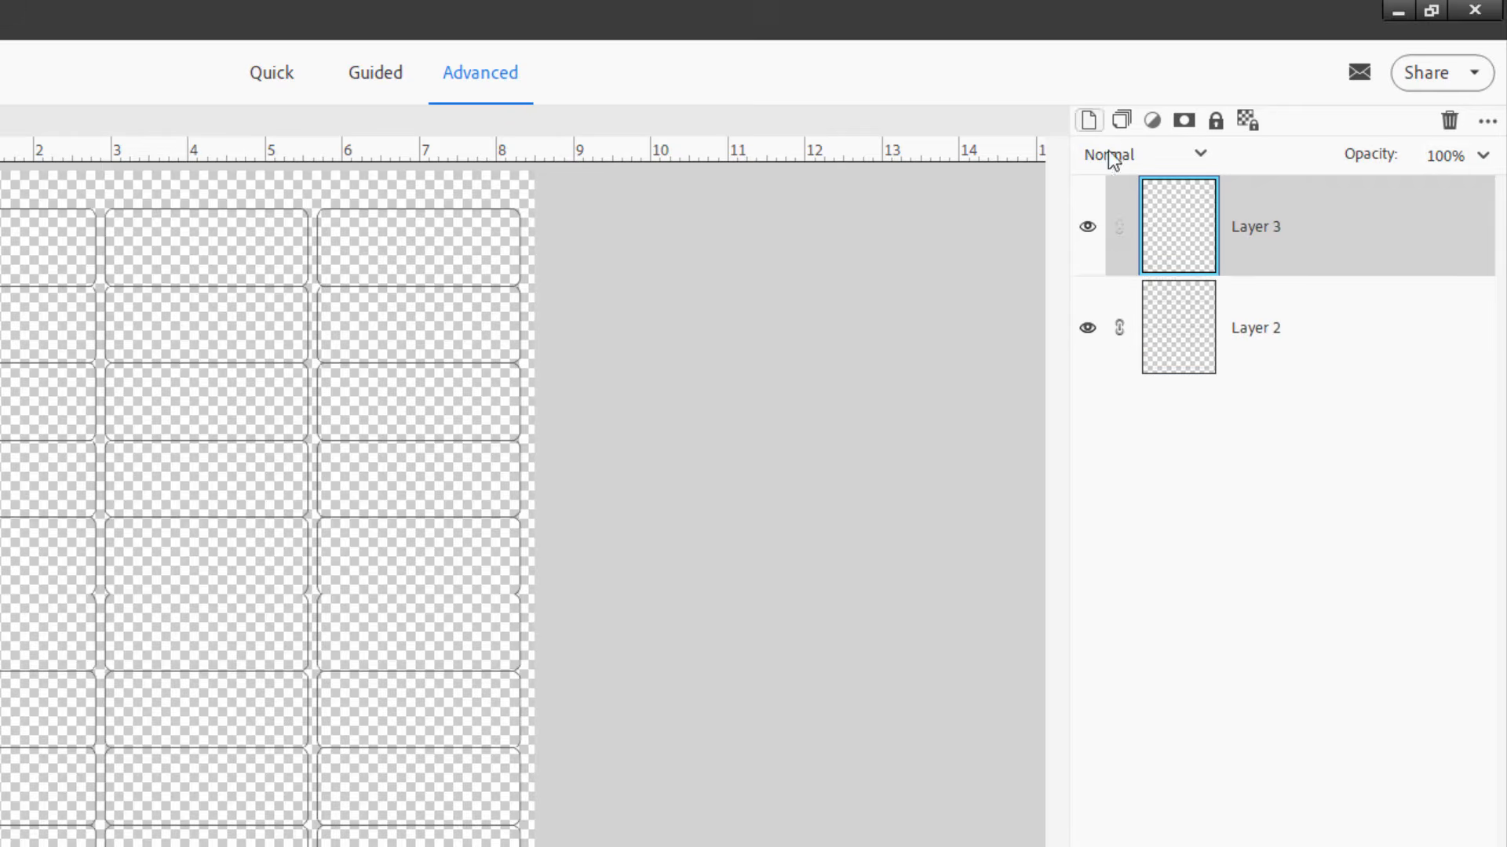
left_click_drag(1302, 243, 1302, 377)
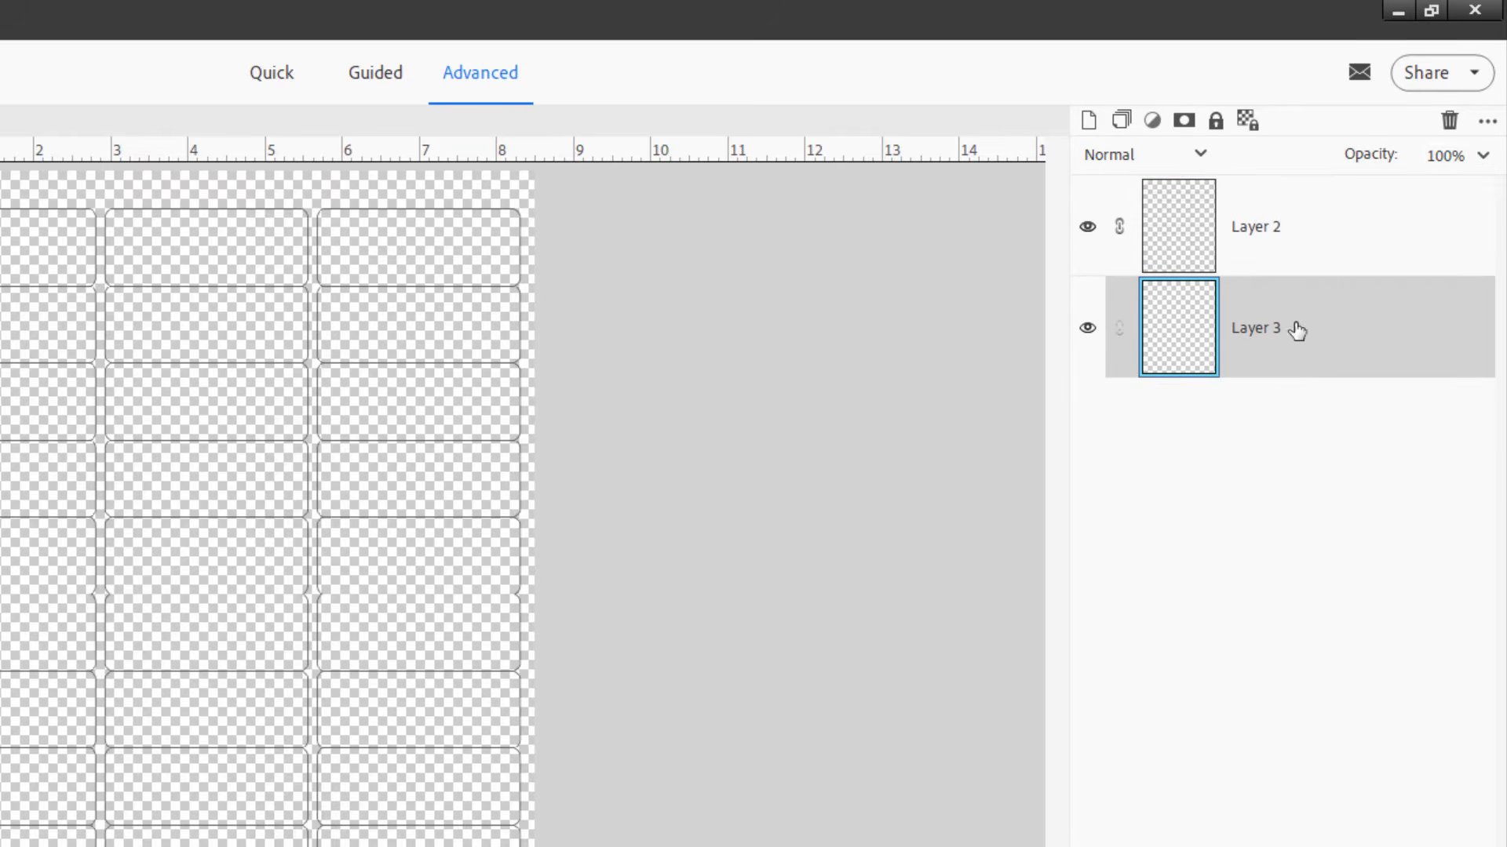
double_click(1257, 236)
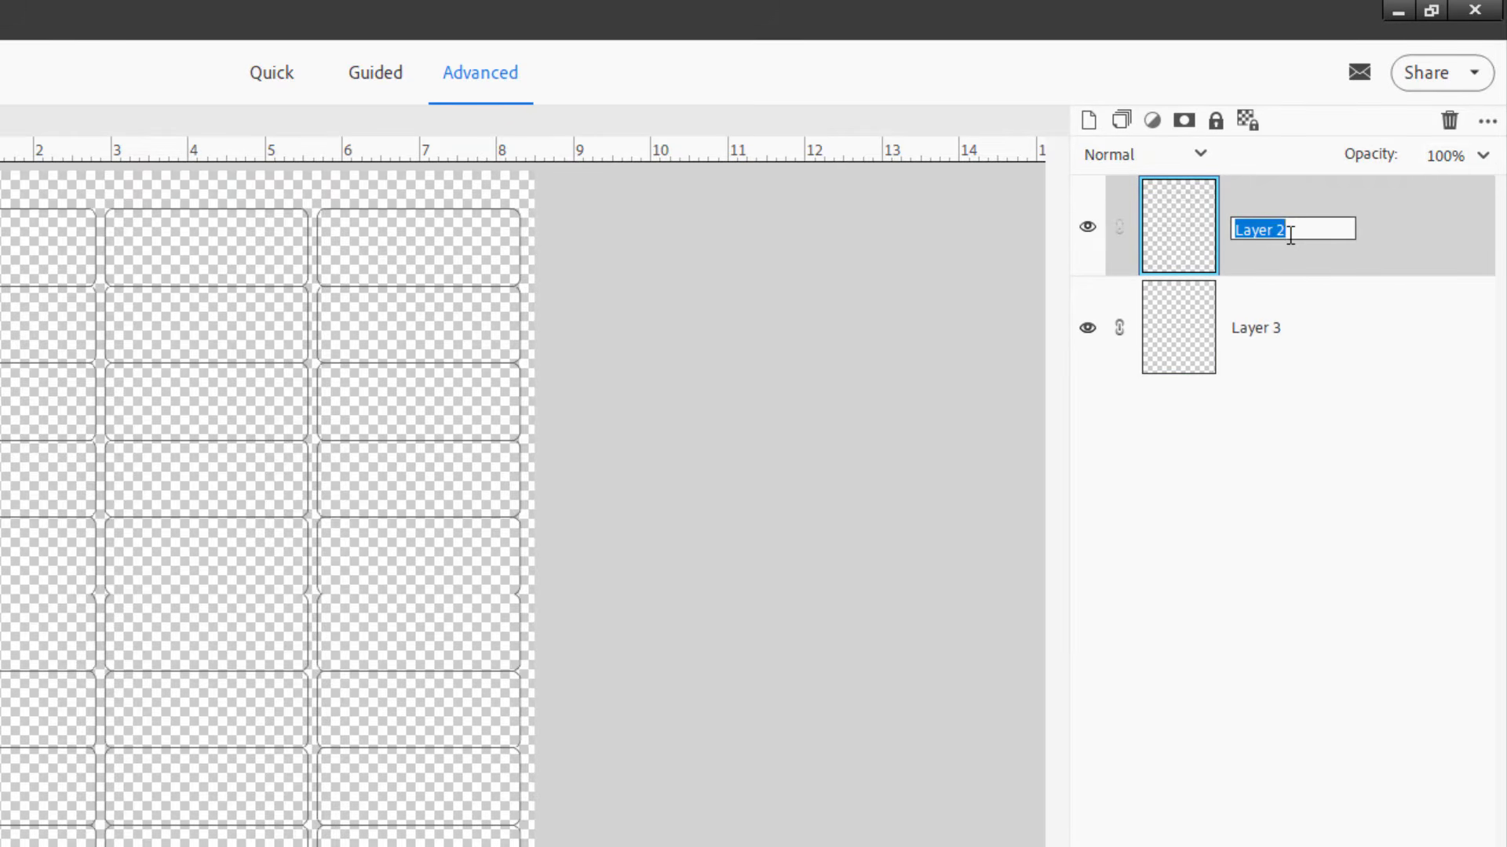
type("label template")
key("Return")
Step: Add a white (ffffff) solid color fill layer at the blank layer beneath the label template layer
left_click(1279, 343)
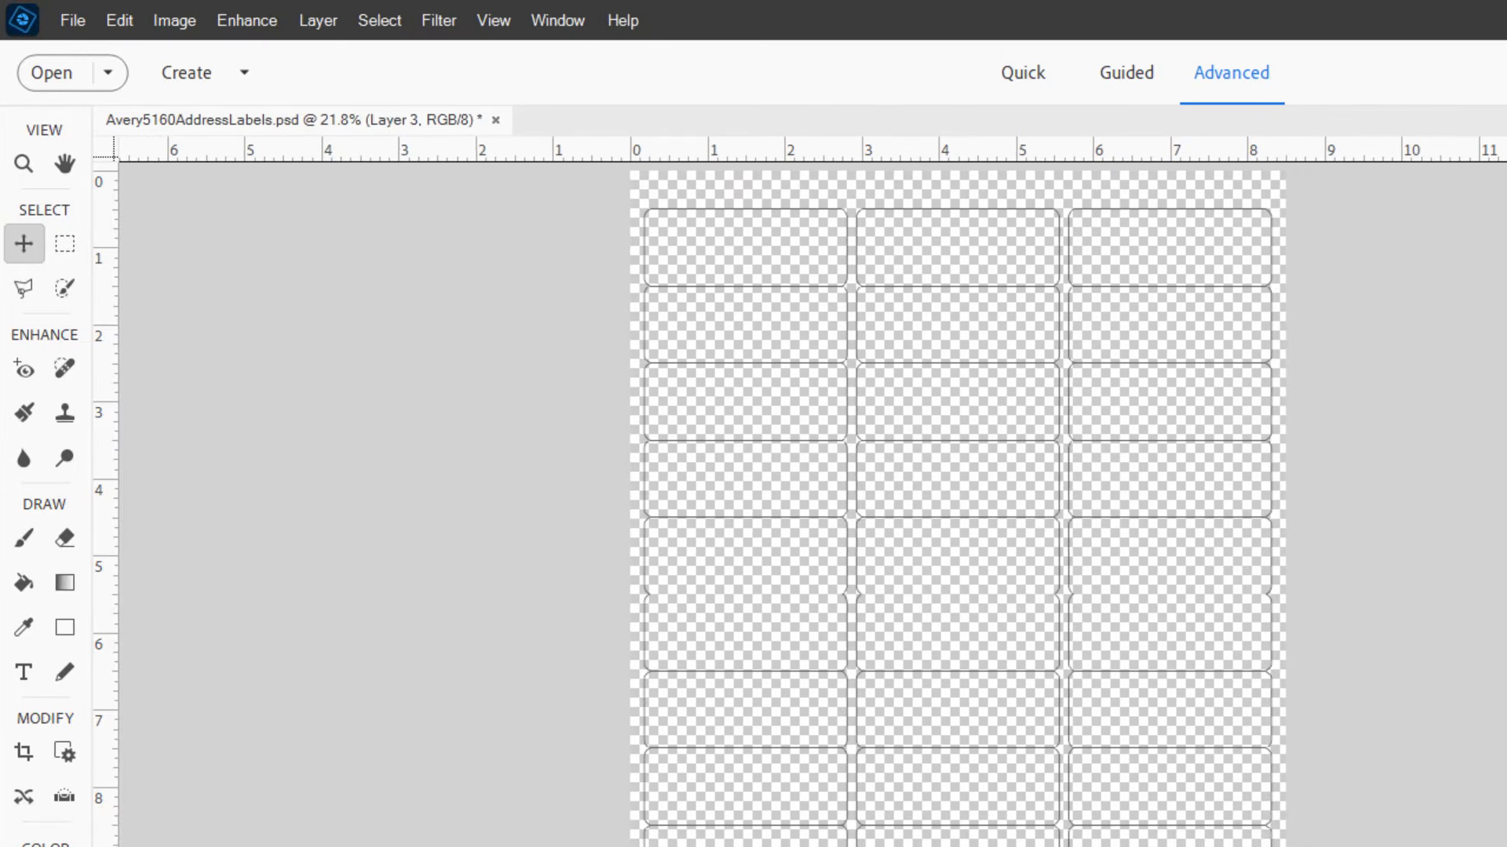
left_click(320, 21)
mouse_move(372, 193)
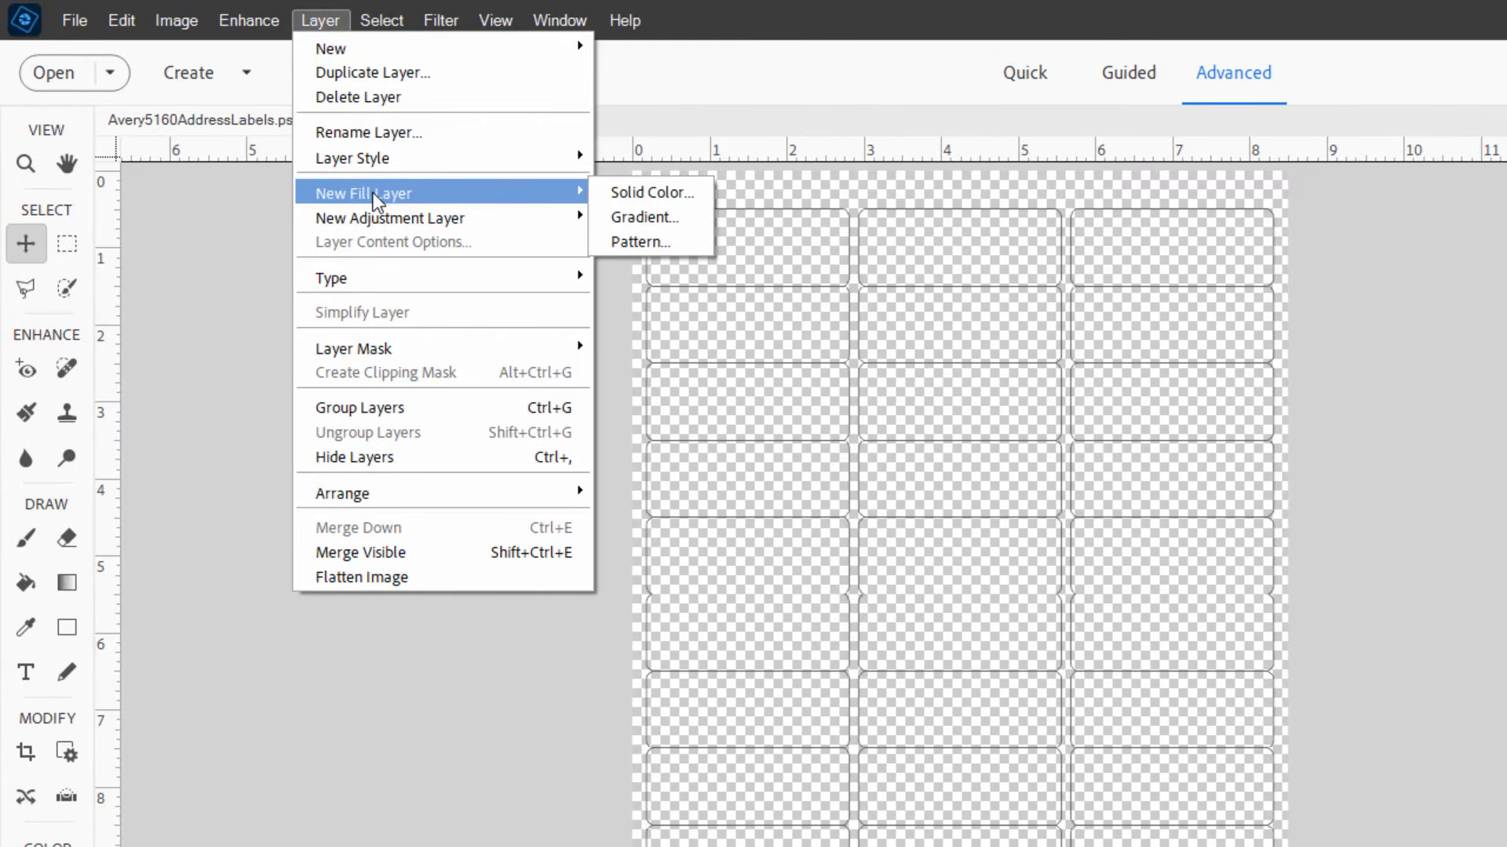
left_click(689, 203)
left_click(1360, 393)
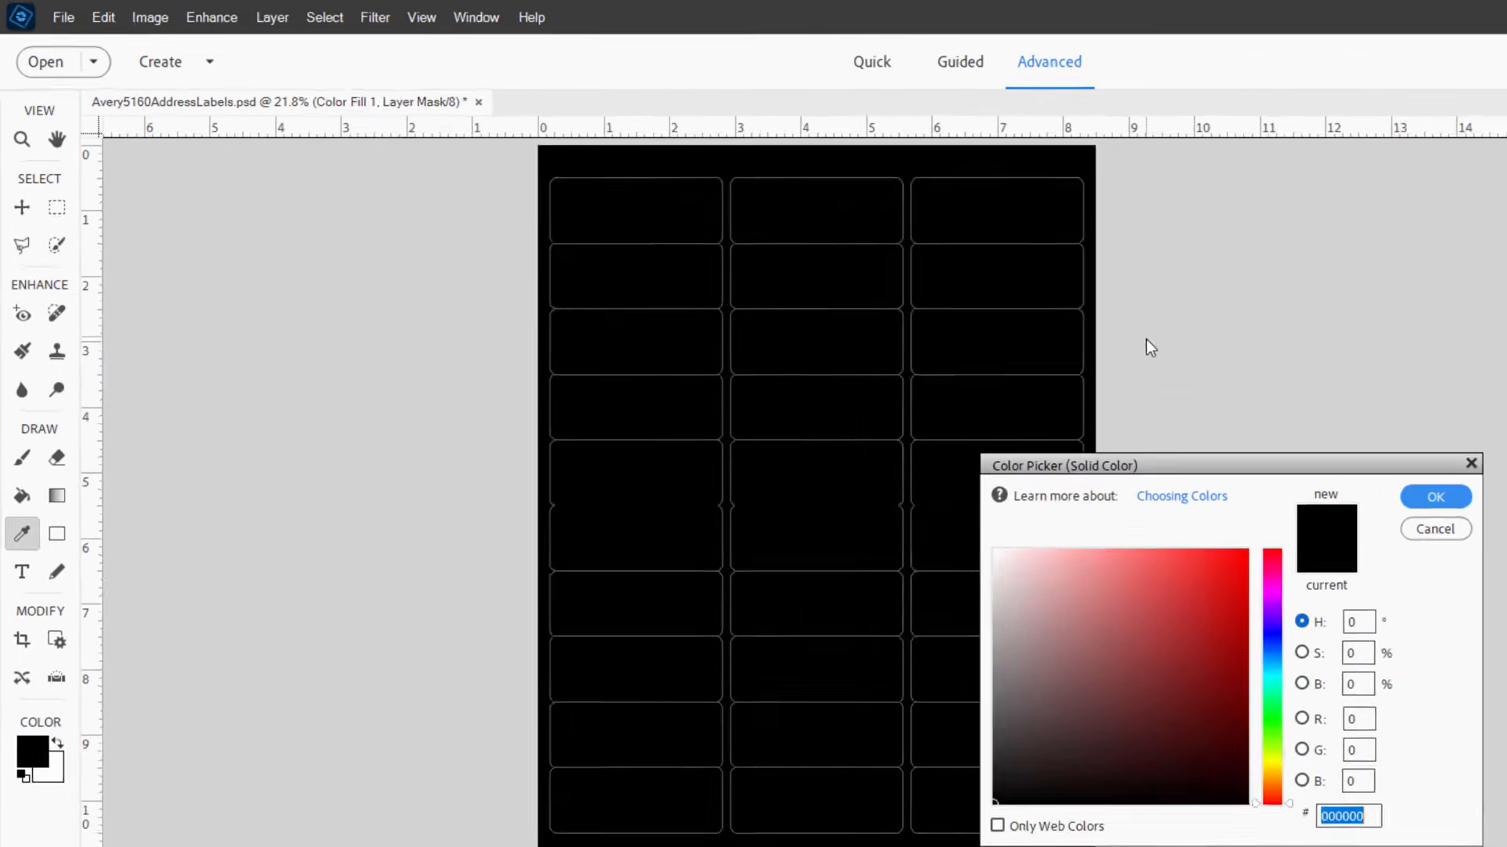
left_click(783, 438)
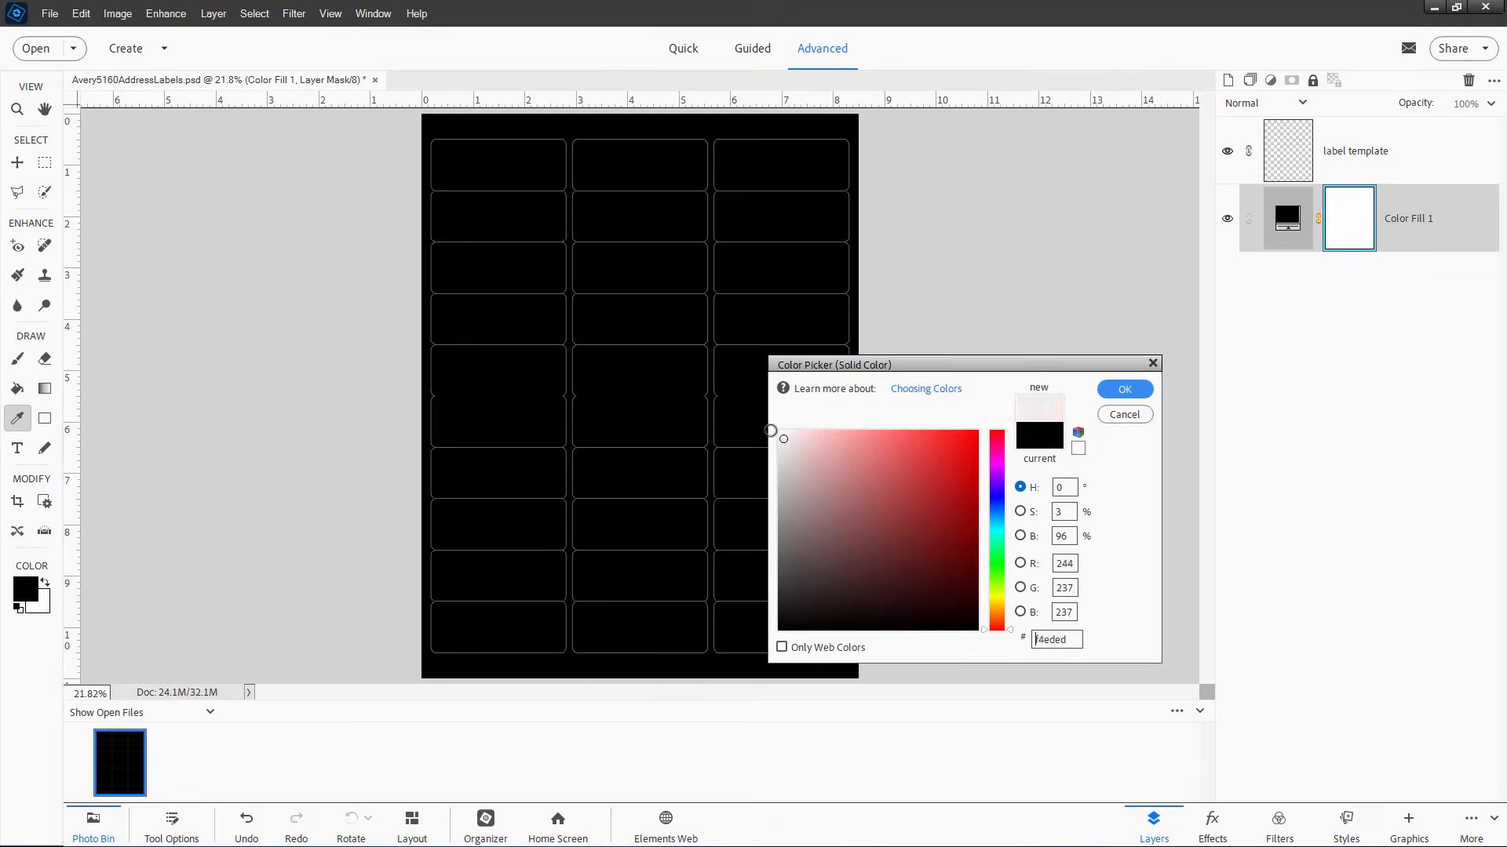
left_click(771, 431)
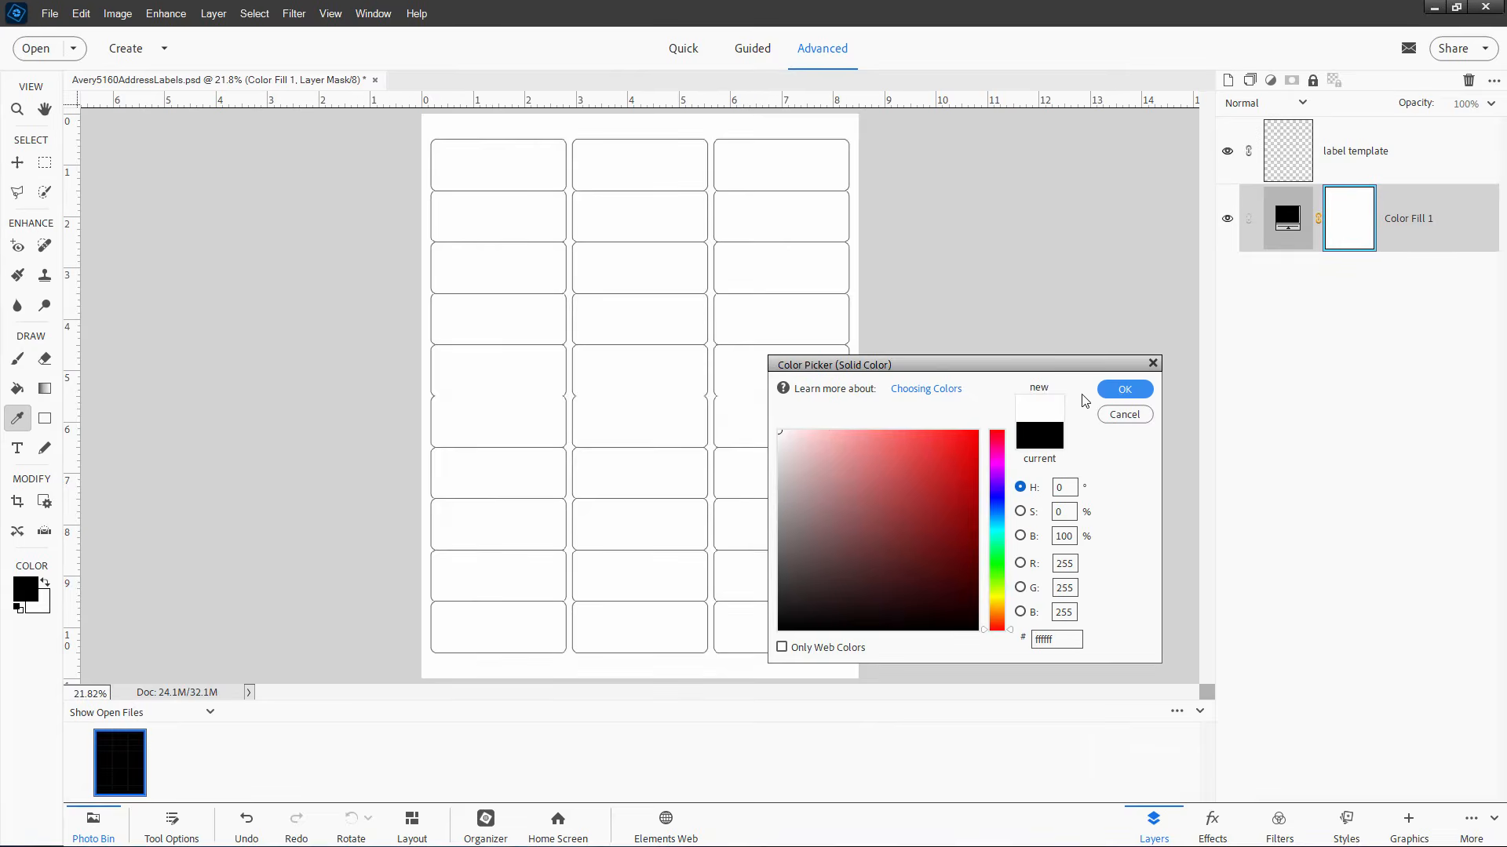
left_click(1122, 390)
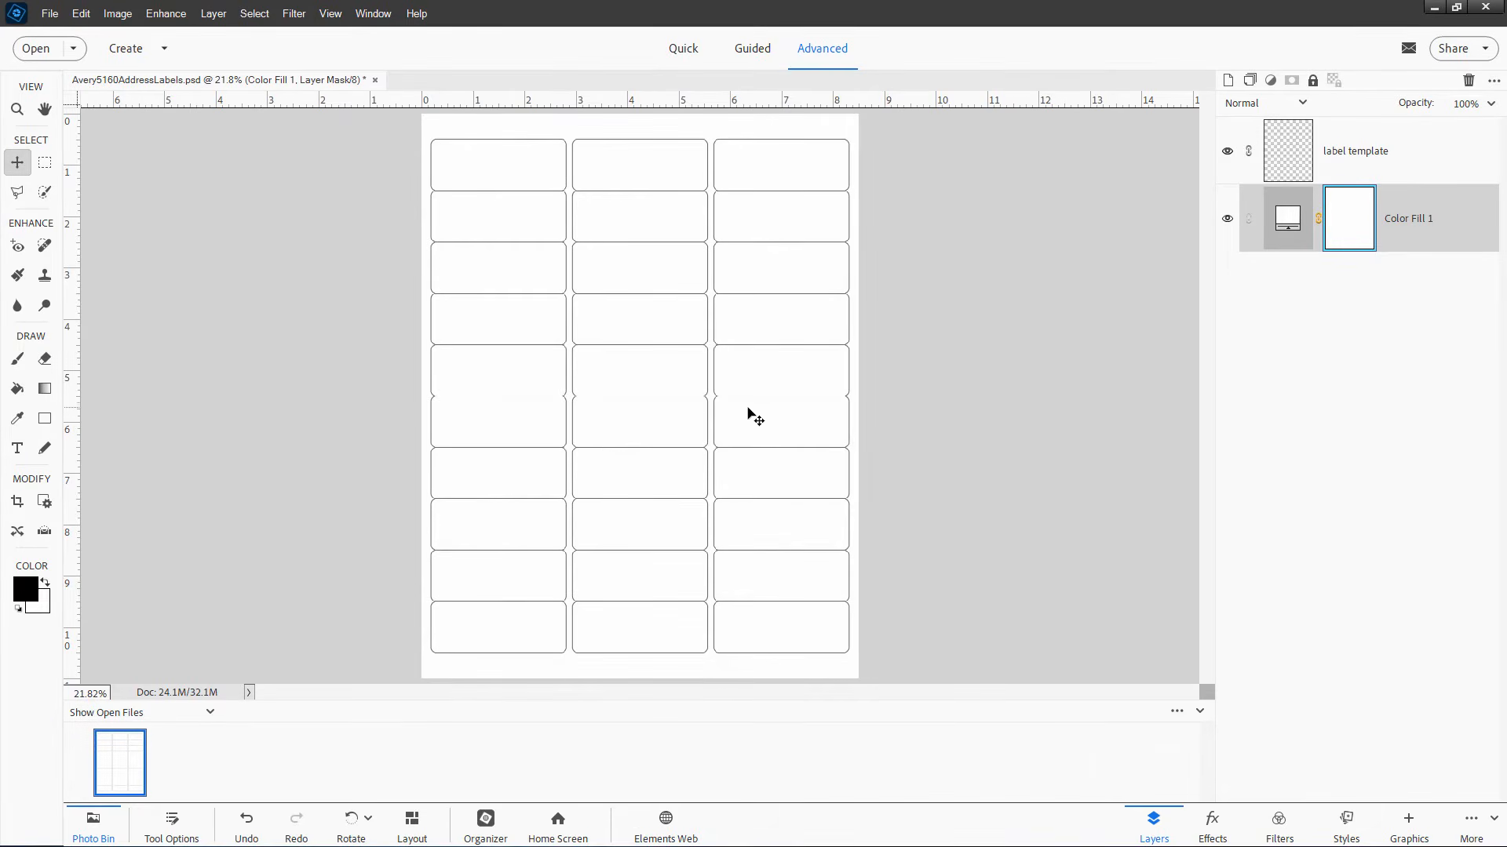
Step: Examine the label outlines up close and compare the page with the label template layer hidden and shown
scroll(724, 408, "up", 3)
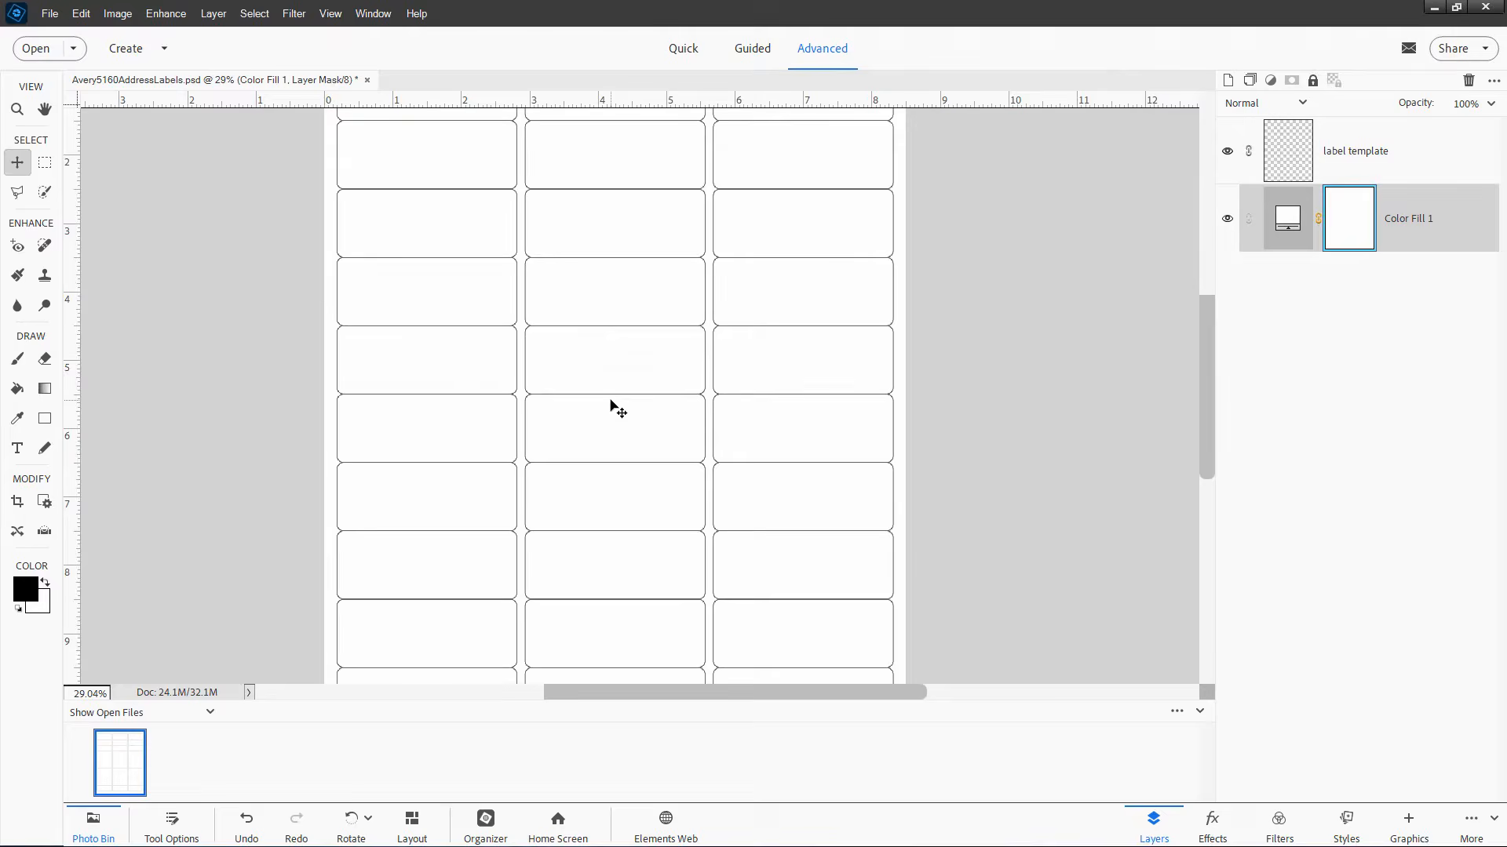
scroll(616, 408, "up", 2)
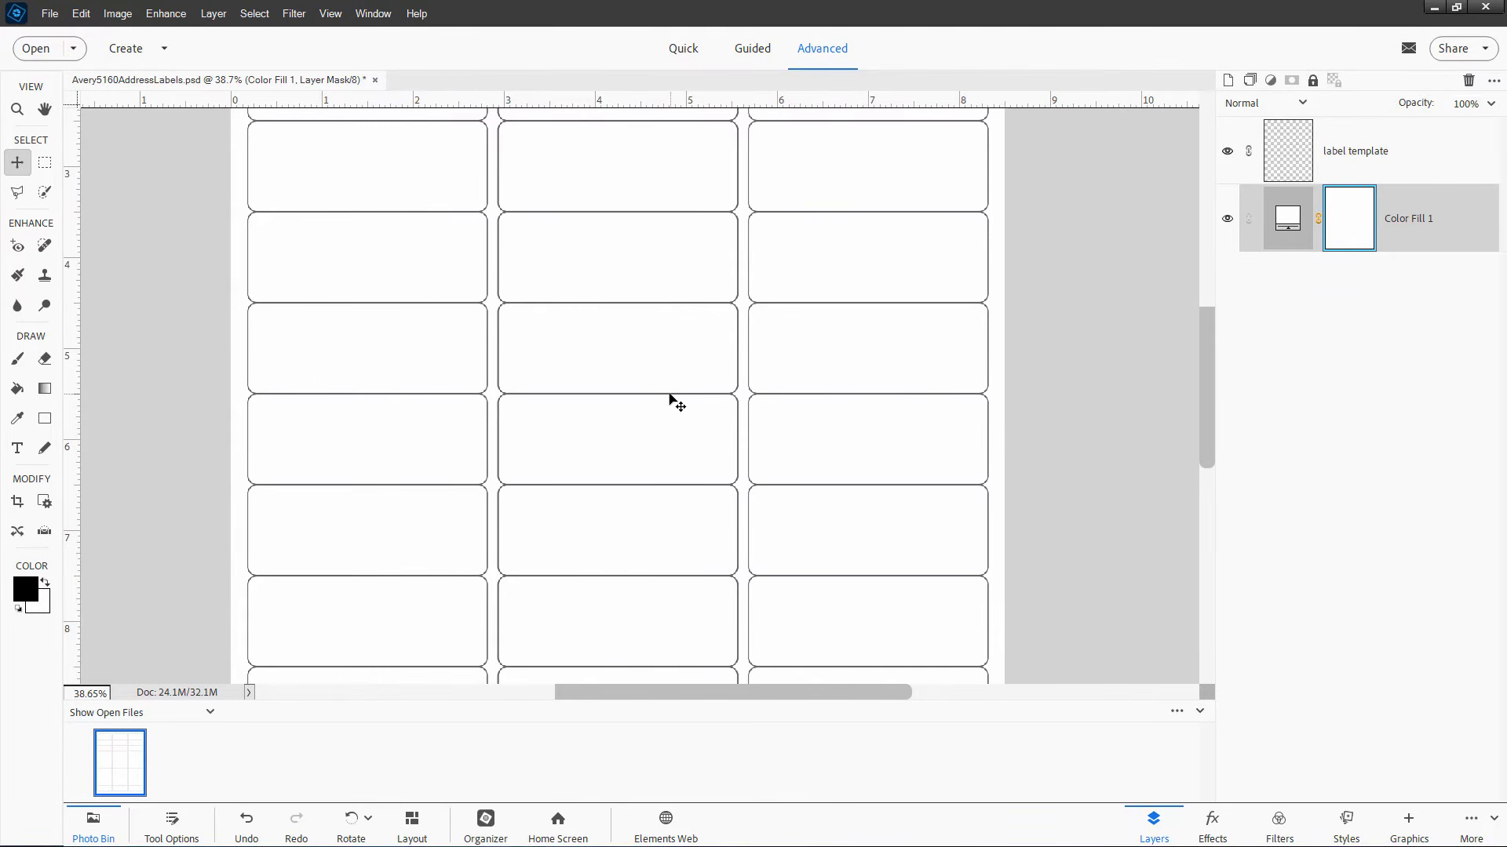
scroll(671, 406, "down", 2)
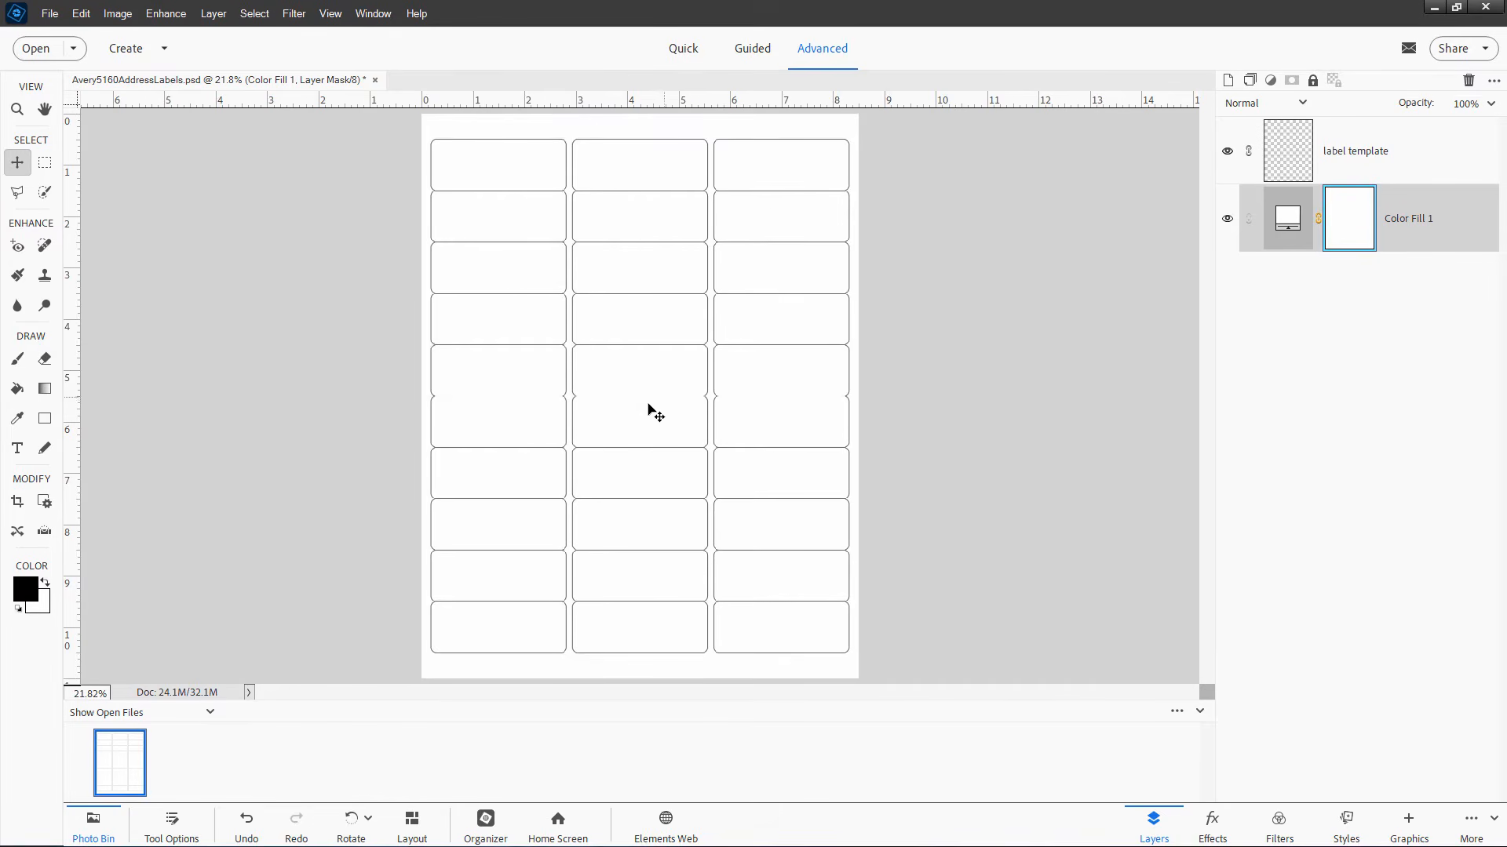
scroll(658, 438, "up", 2)
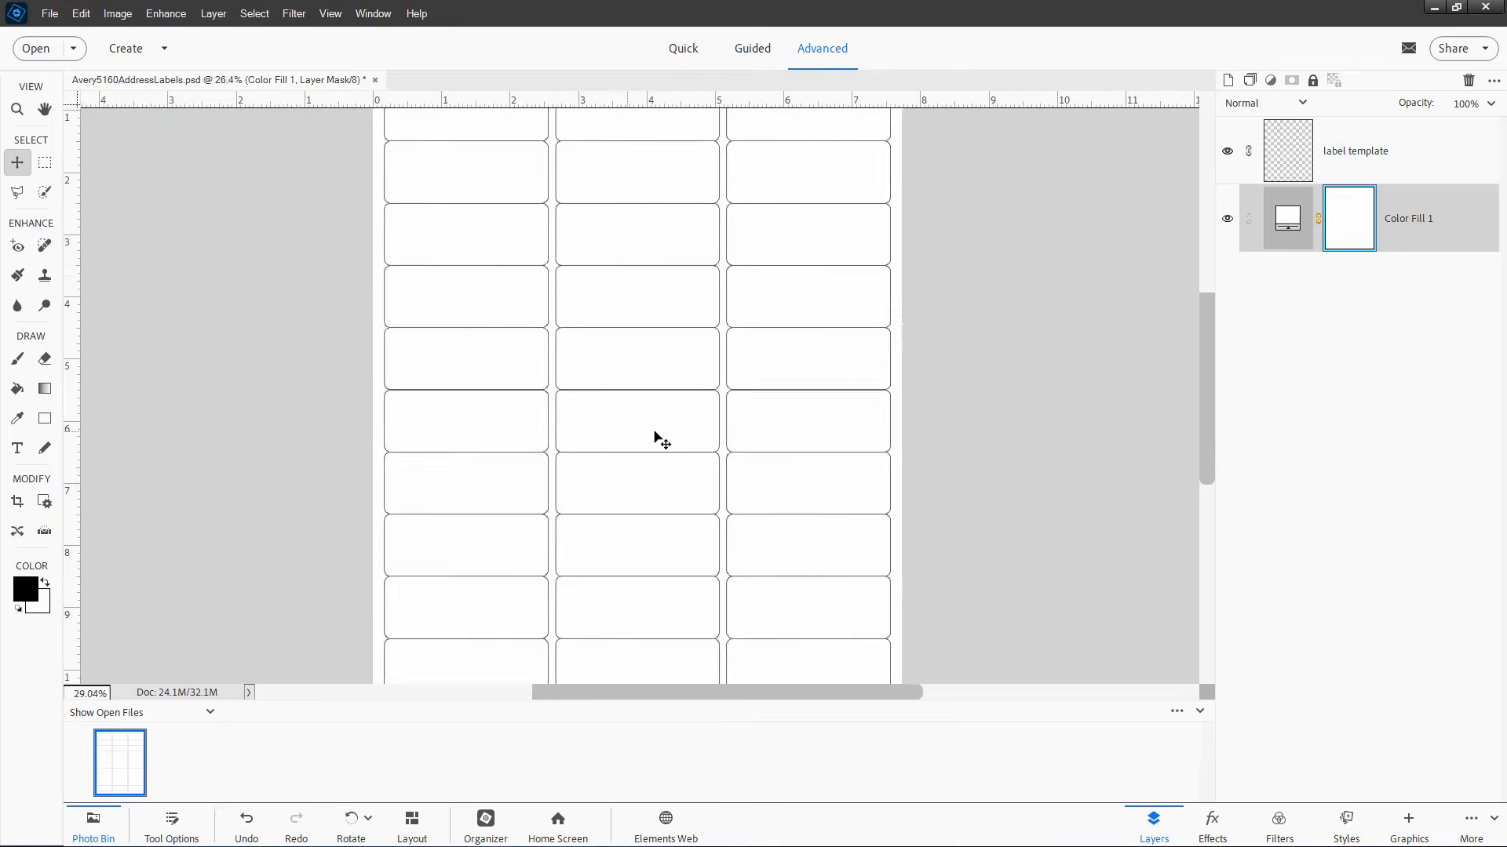
scroll(654, 432, "up", 1)
left_click_drag(604, 129, 643, 522)
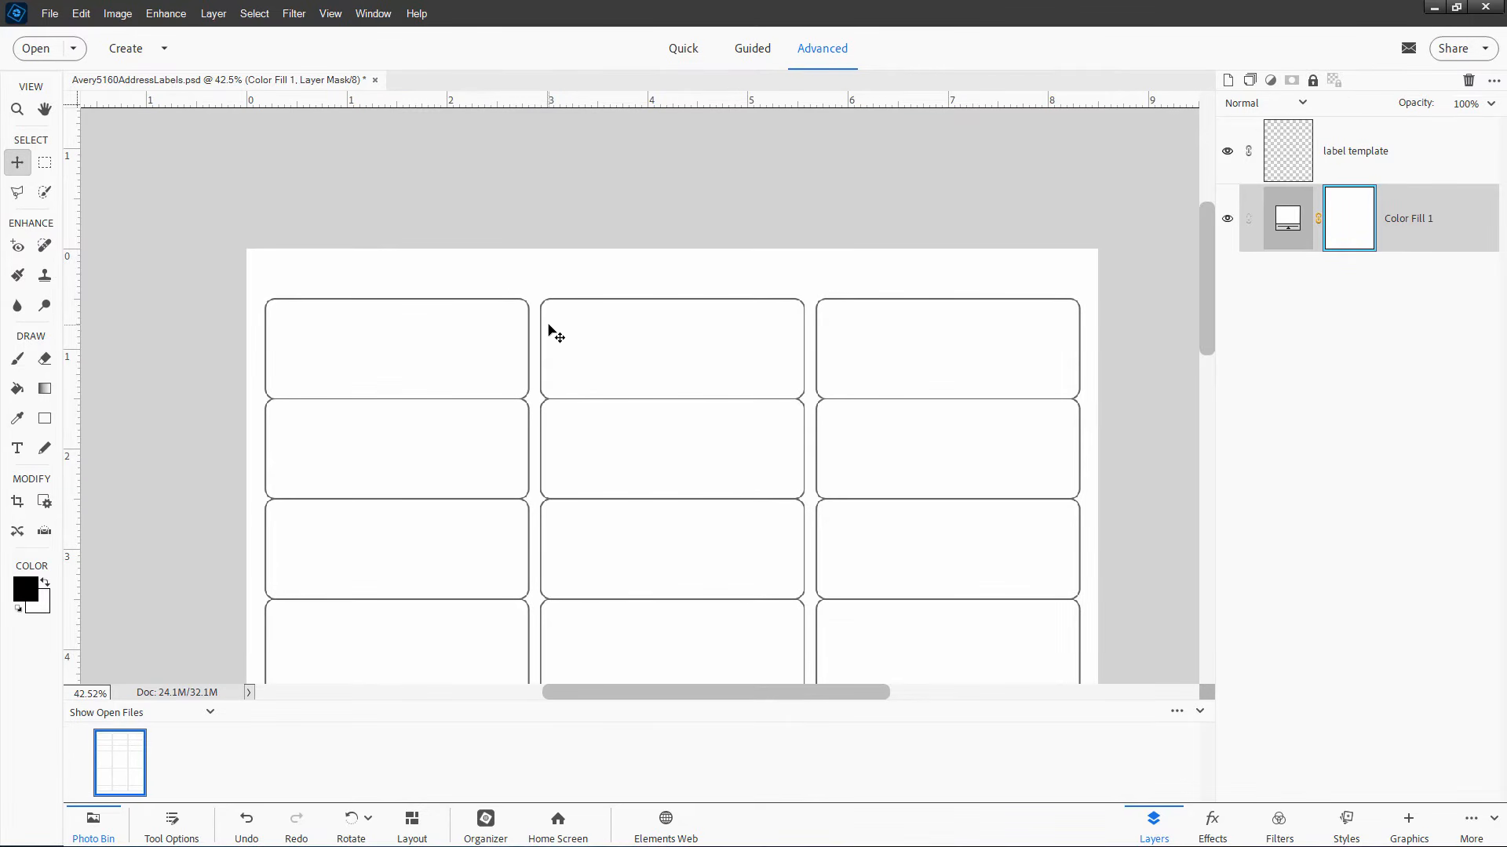
left_click(1226, 151)
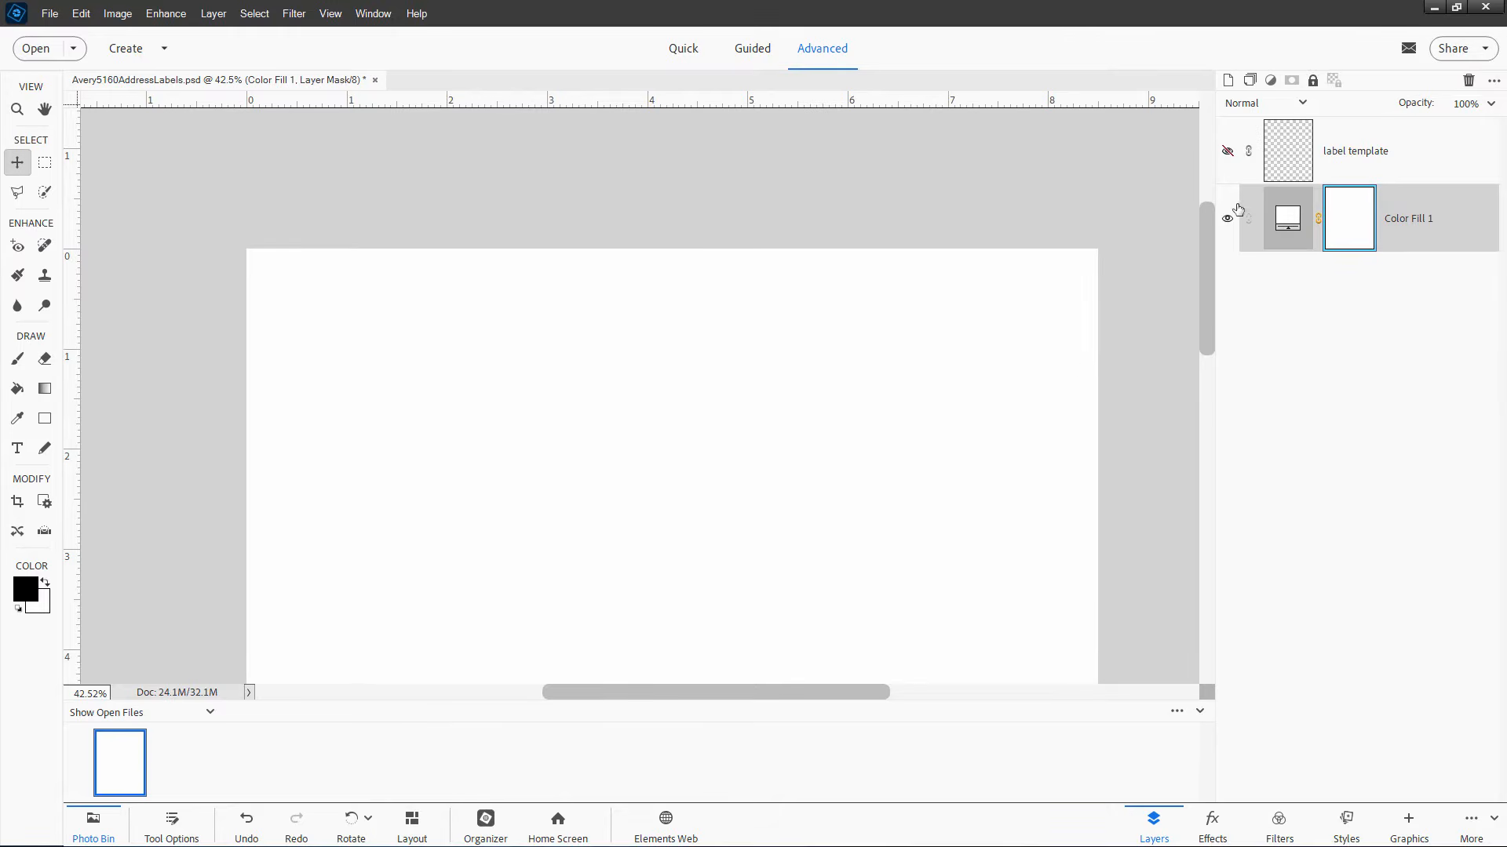
left_click(1226, 151)
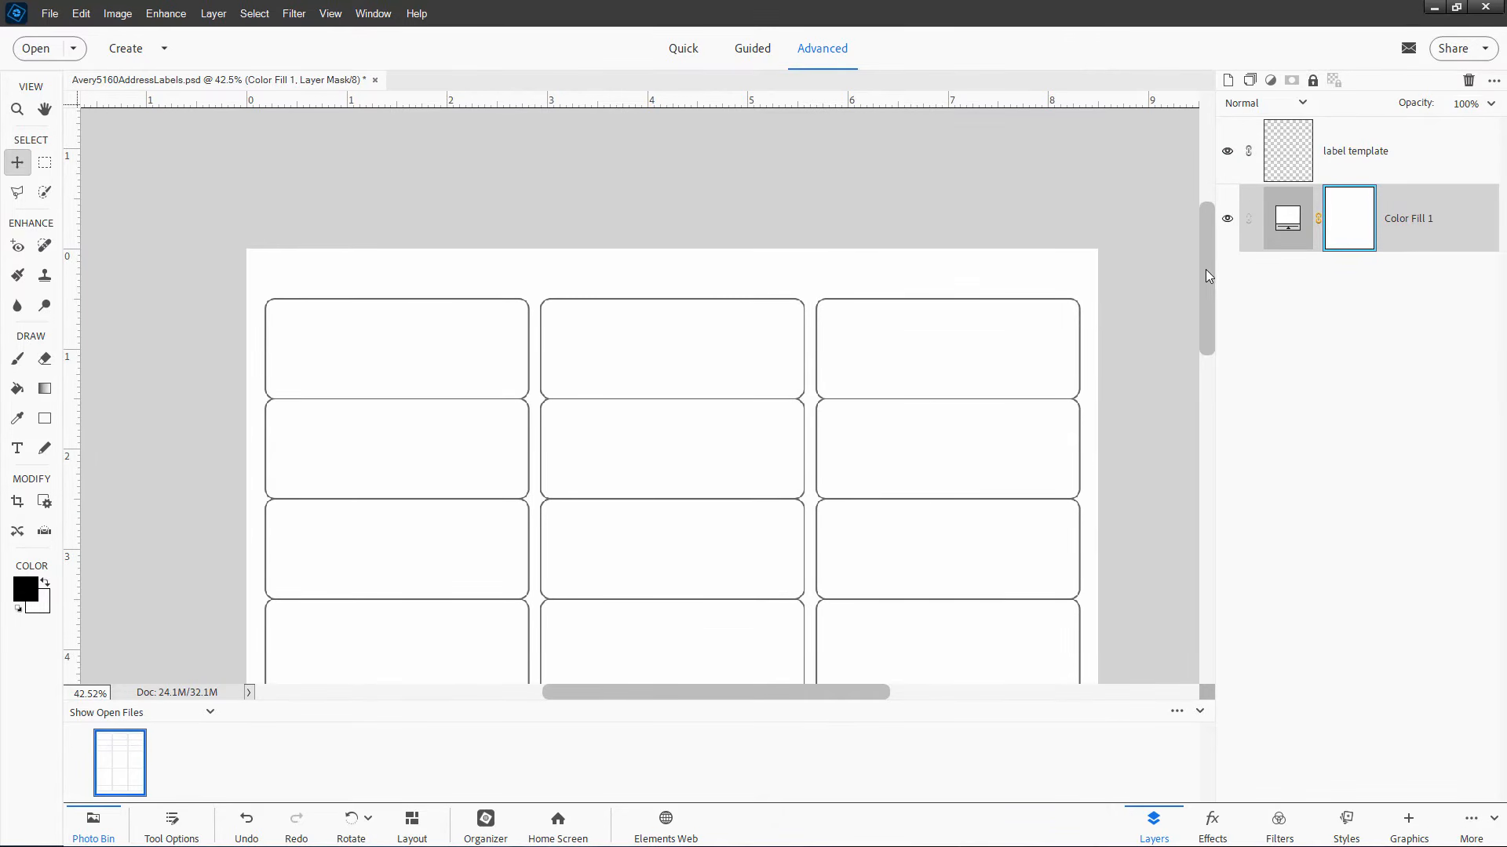
Step: Draw a black snowflake custom shape in the upper-left area of the first label
left_click_drag(1206, 270, 1206, 302)
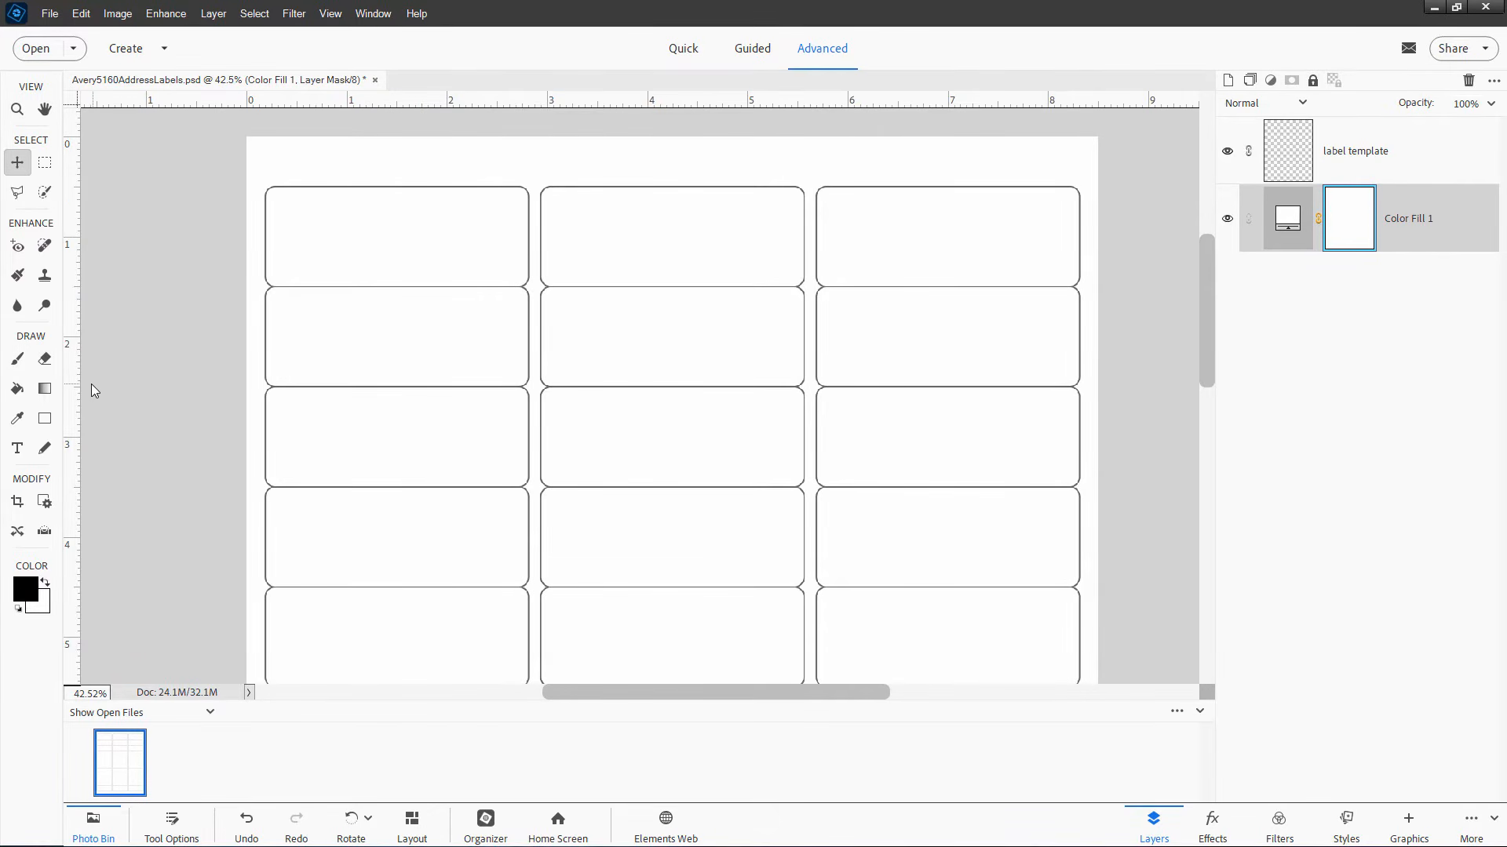
left_click(45, 418)
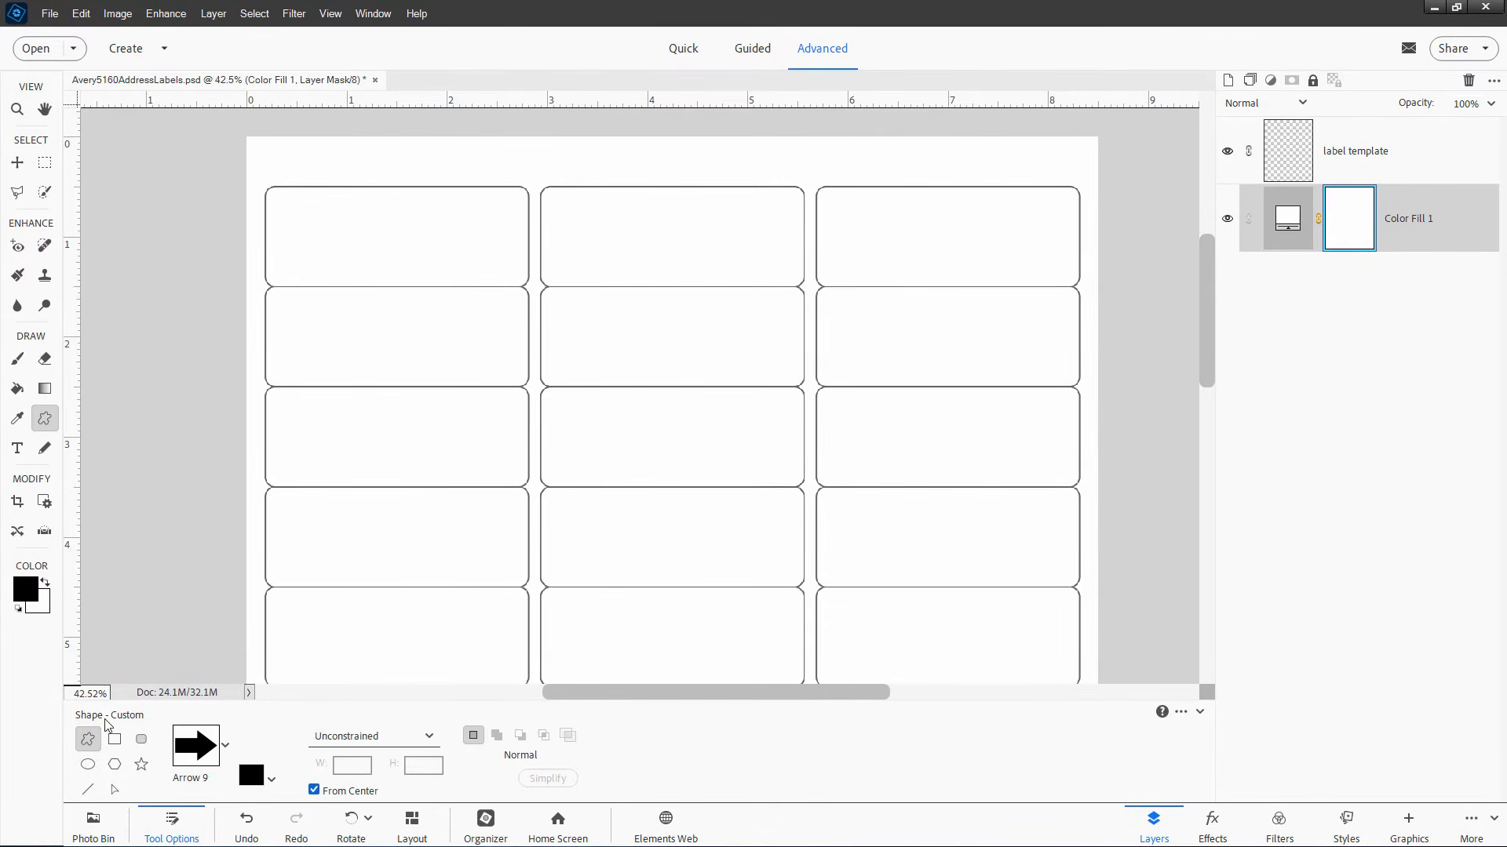
left_click(226, 746)
left_click(216, 704)
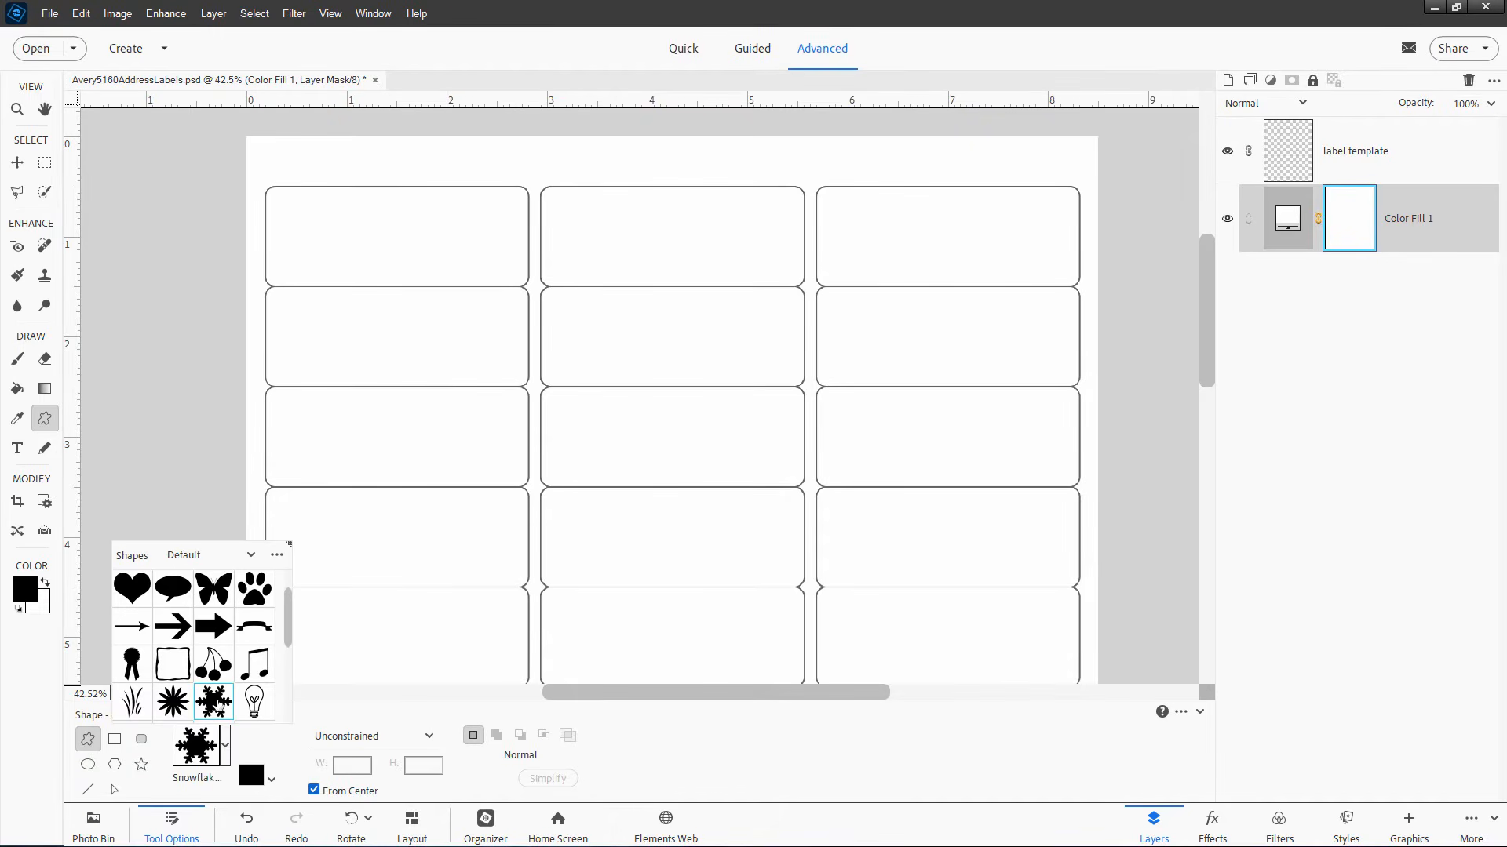
left_click_drag(248, 188, 310, 236)
left_click(17, 162)
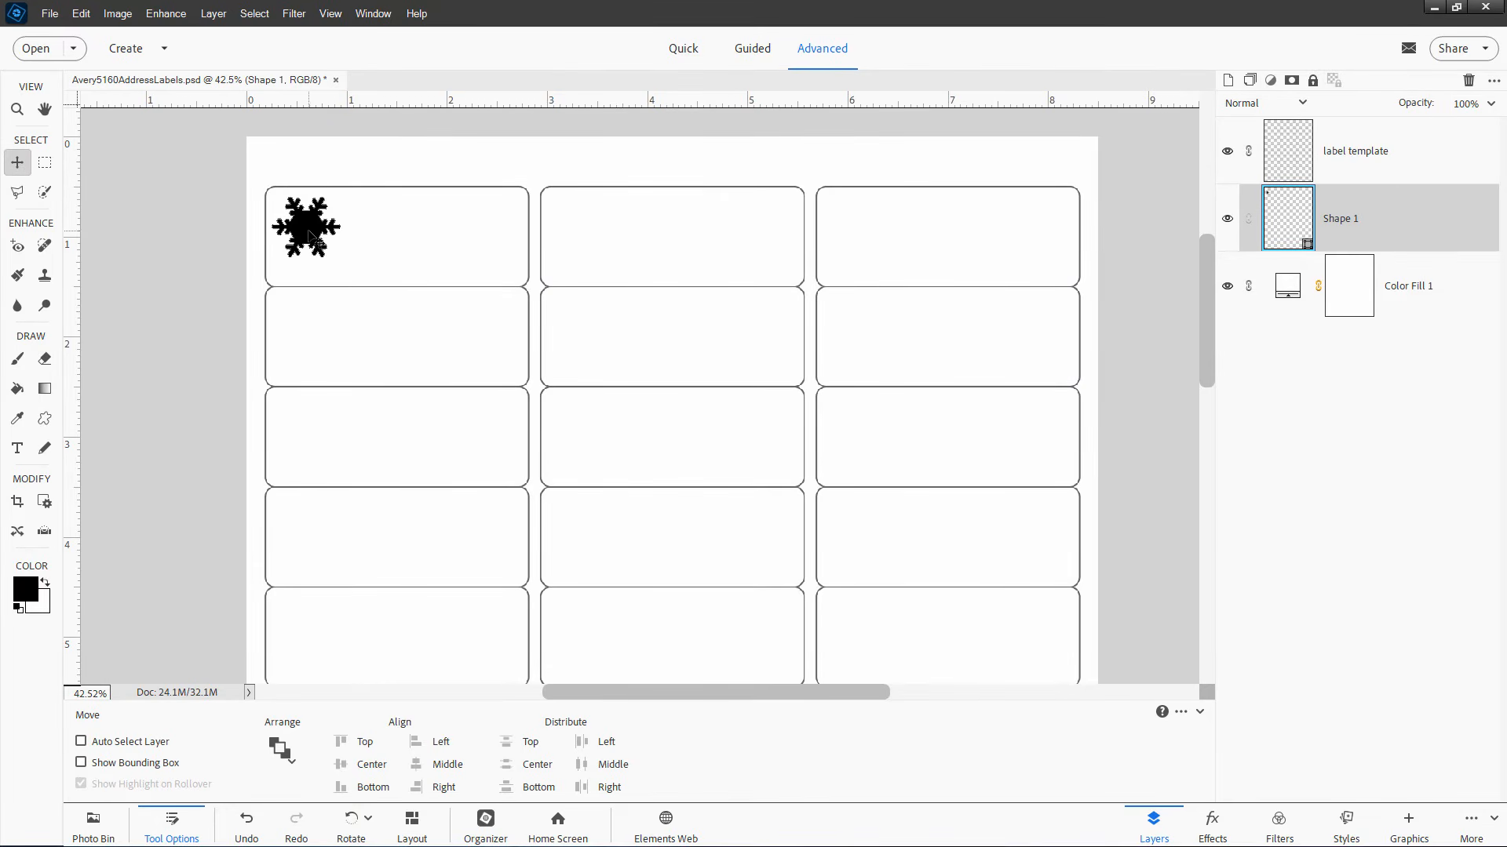
Step: Set the foreground color to light cyan and fill the snowflake with it using the Paint Bucket
left_click(20, 591)
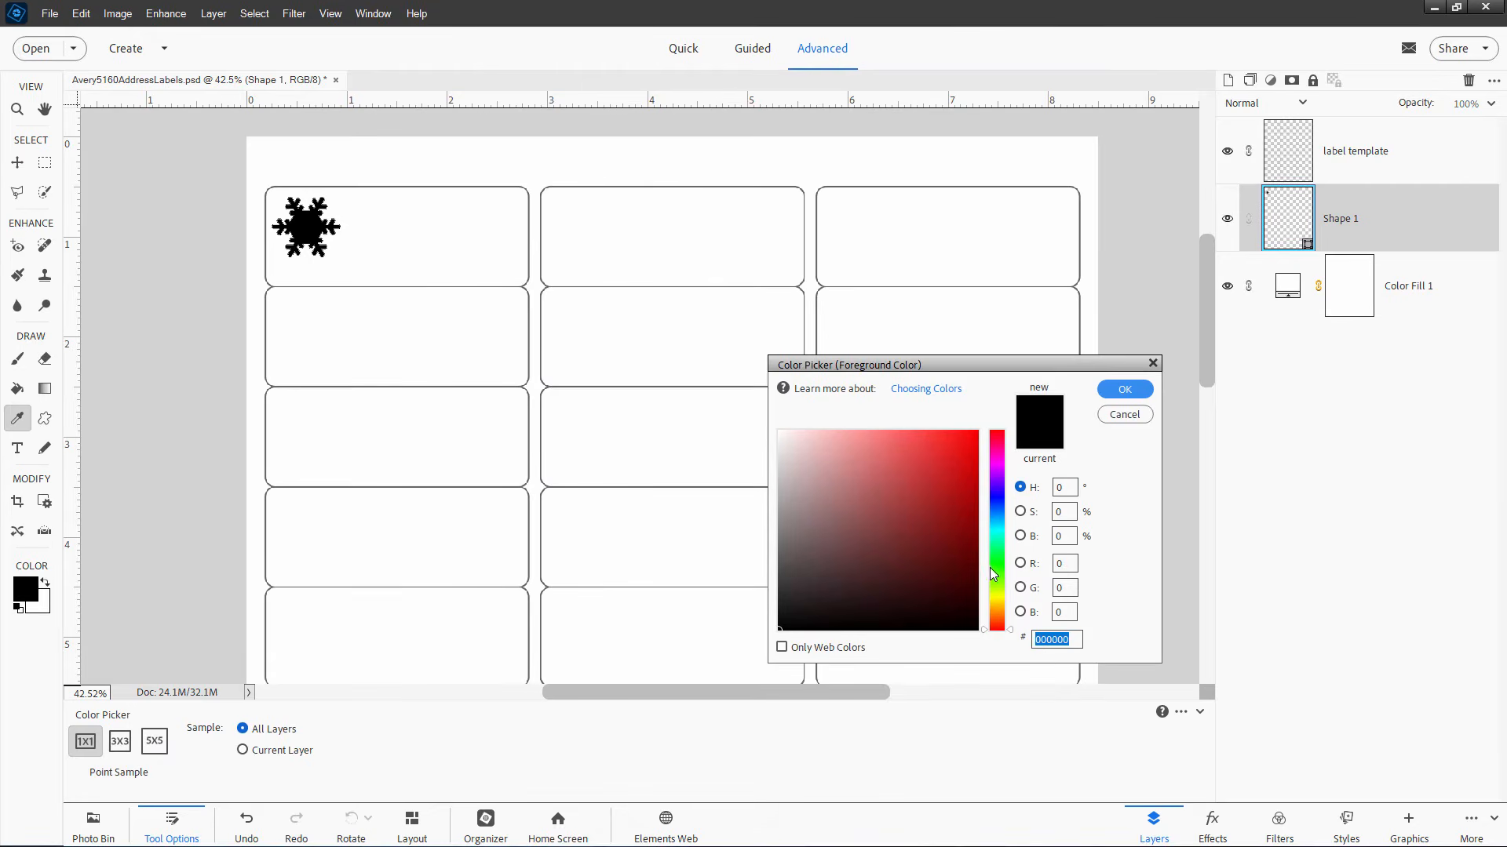
left_click(997, 533)
mouse_move(885, 433)
left_mouse_down()
mouse_move(844, 431)
mouse_move(902, 431)
mouse_move(876, 433)
left_mouse_up()
left_click(1115, 393)
key("k")
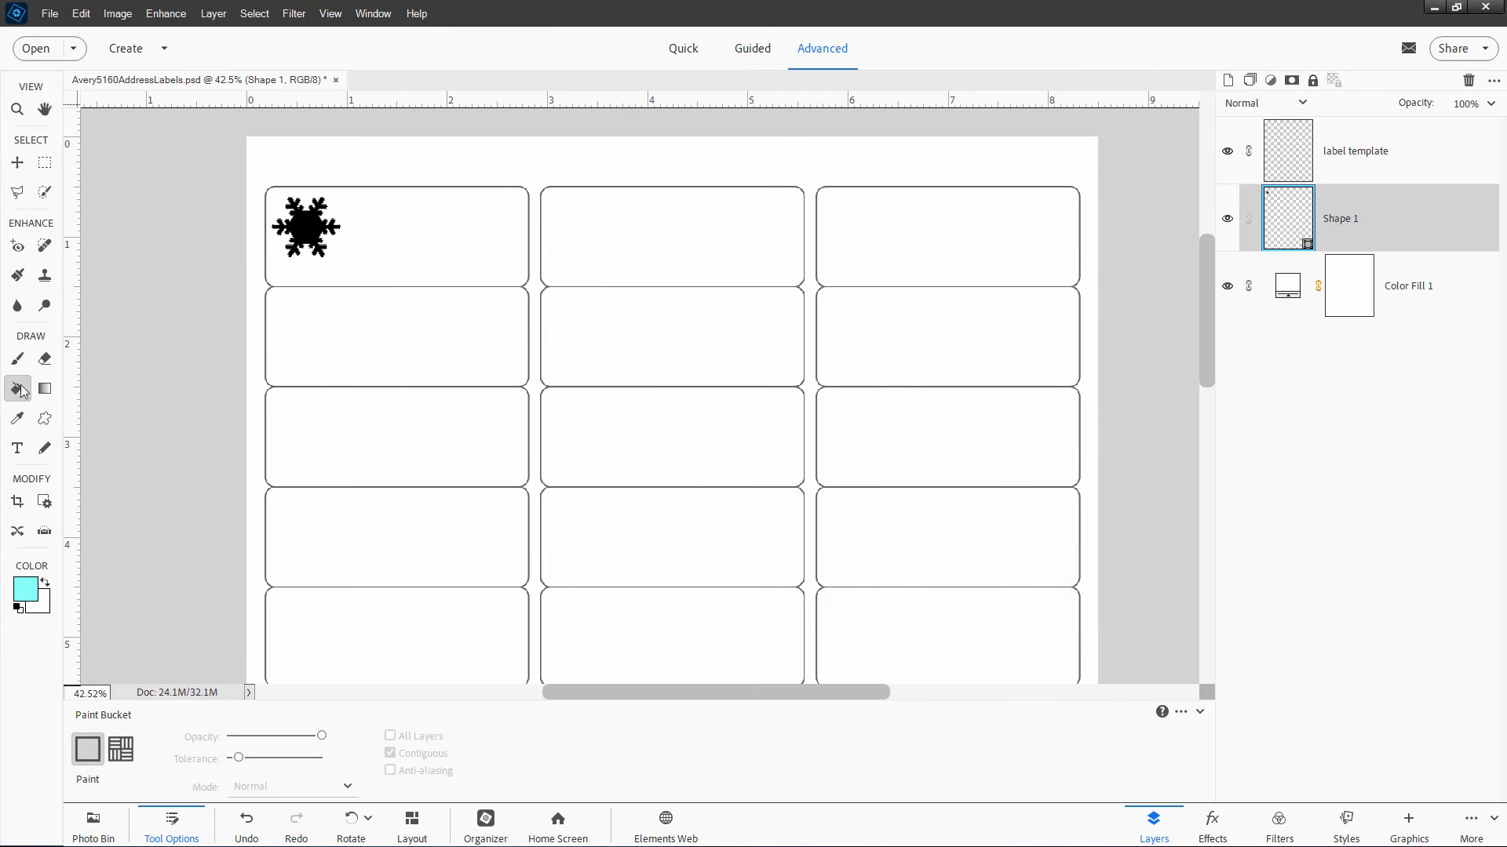
left_click(315, 236)
left_click(17, 163)
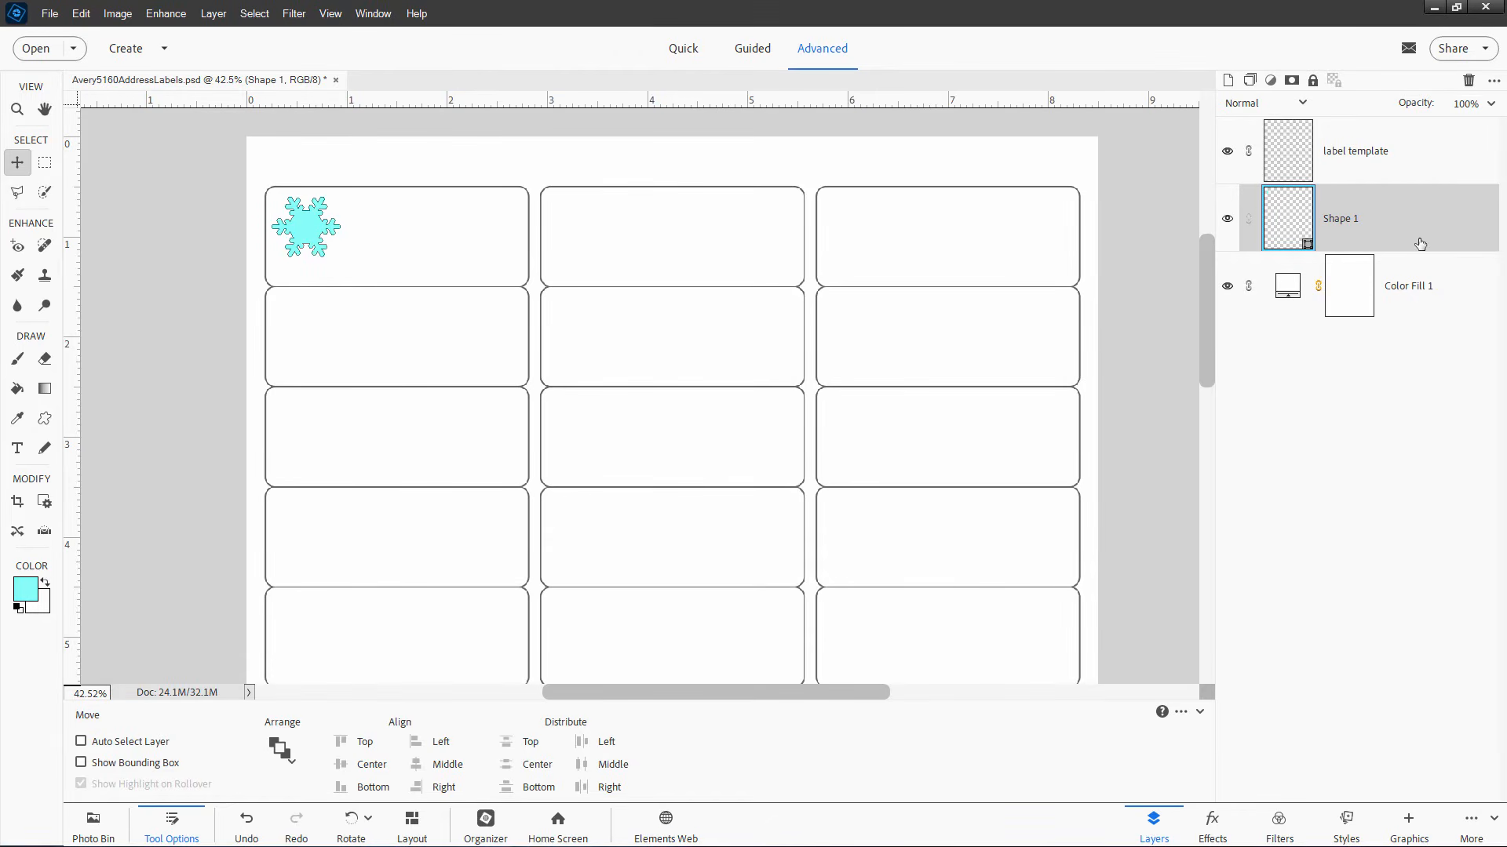
Step: Scale the snowflake in the first label down proportionally to about 70%, keeping its upper-left corner in place
left_click(1443, 157)
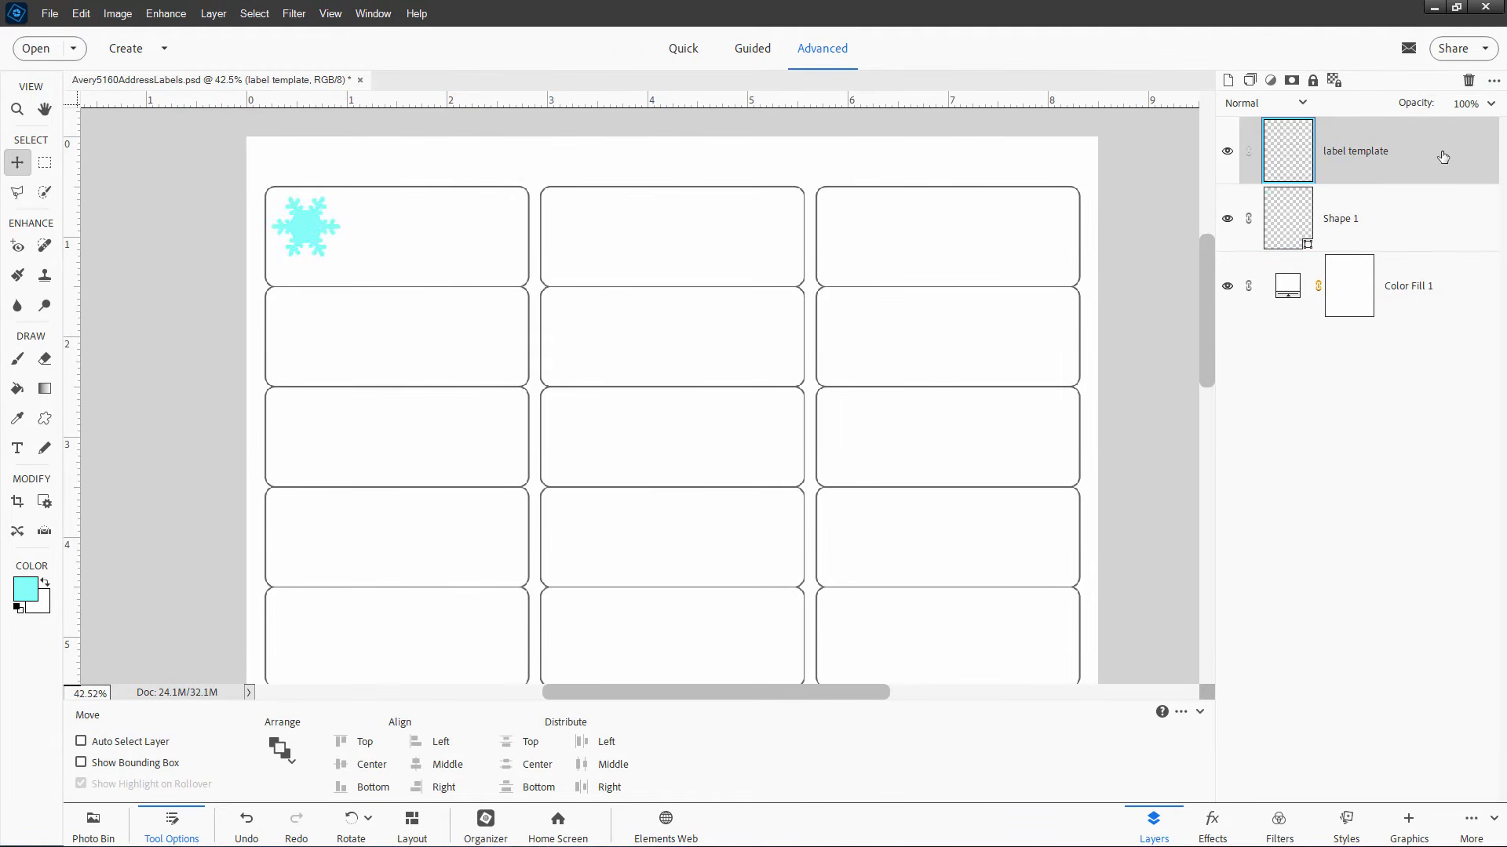
left_click(317, 231, "ctrl")
key("ctrl+t")
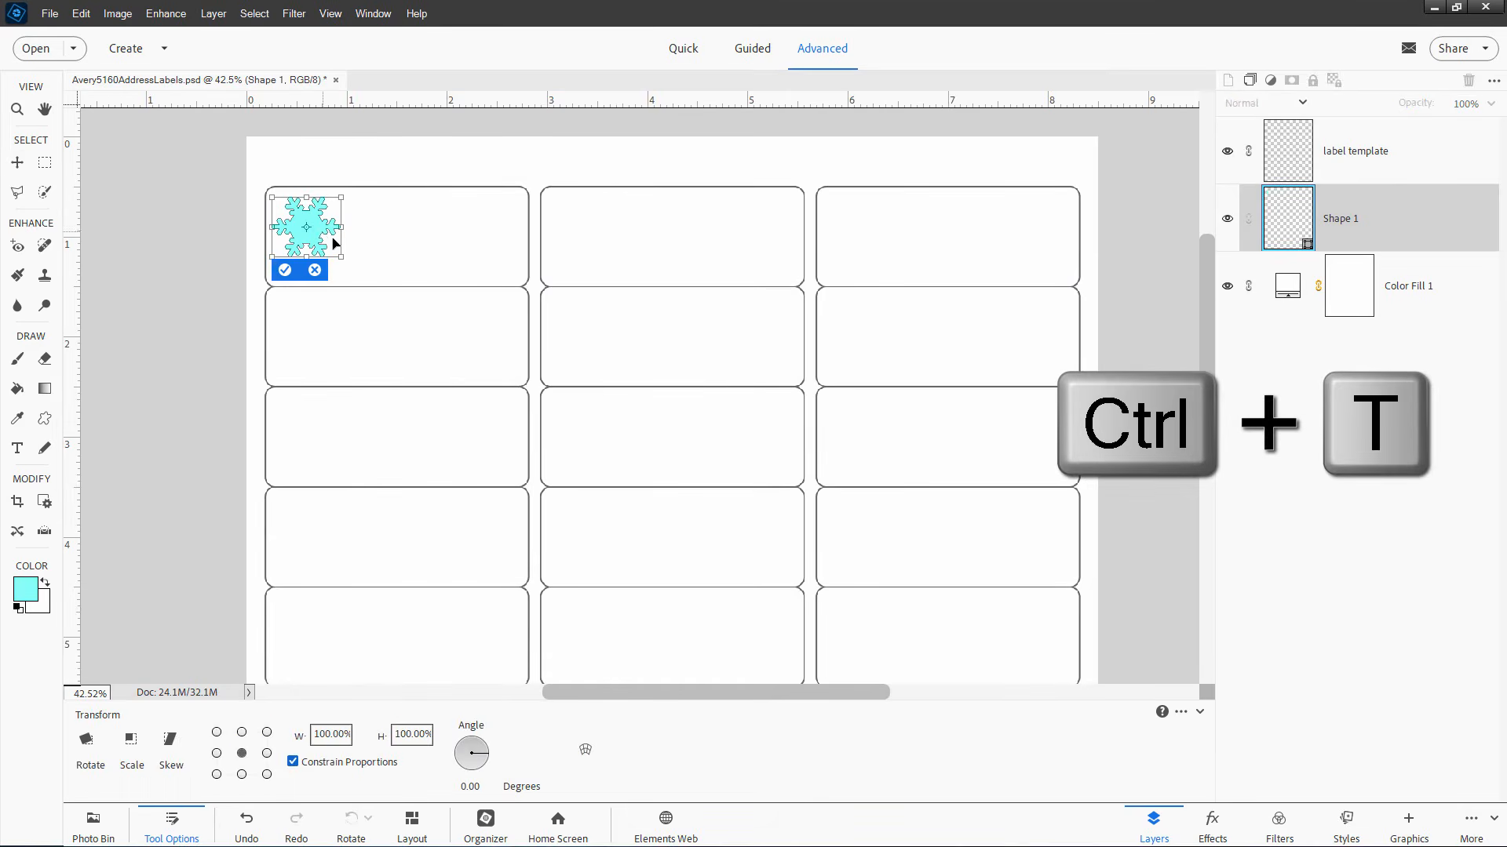
left_click_drag(342, 259, 324, 242)
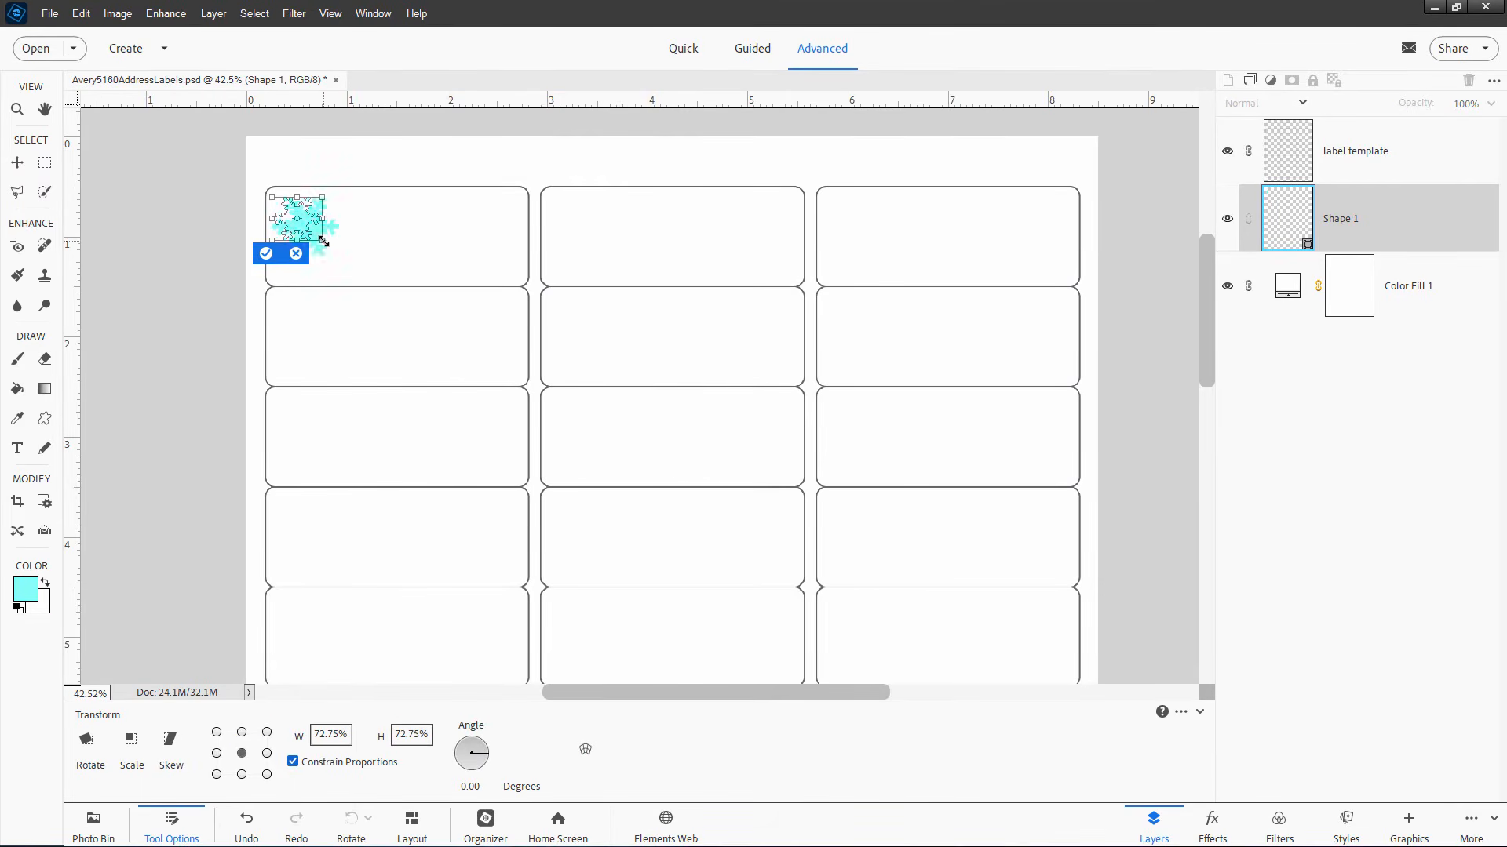
left_click(267, 253)
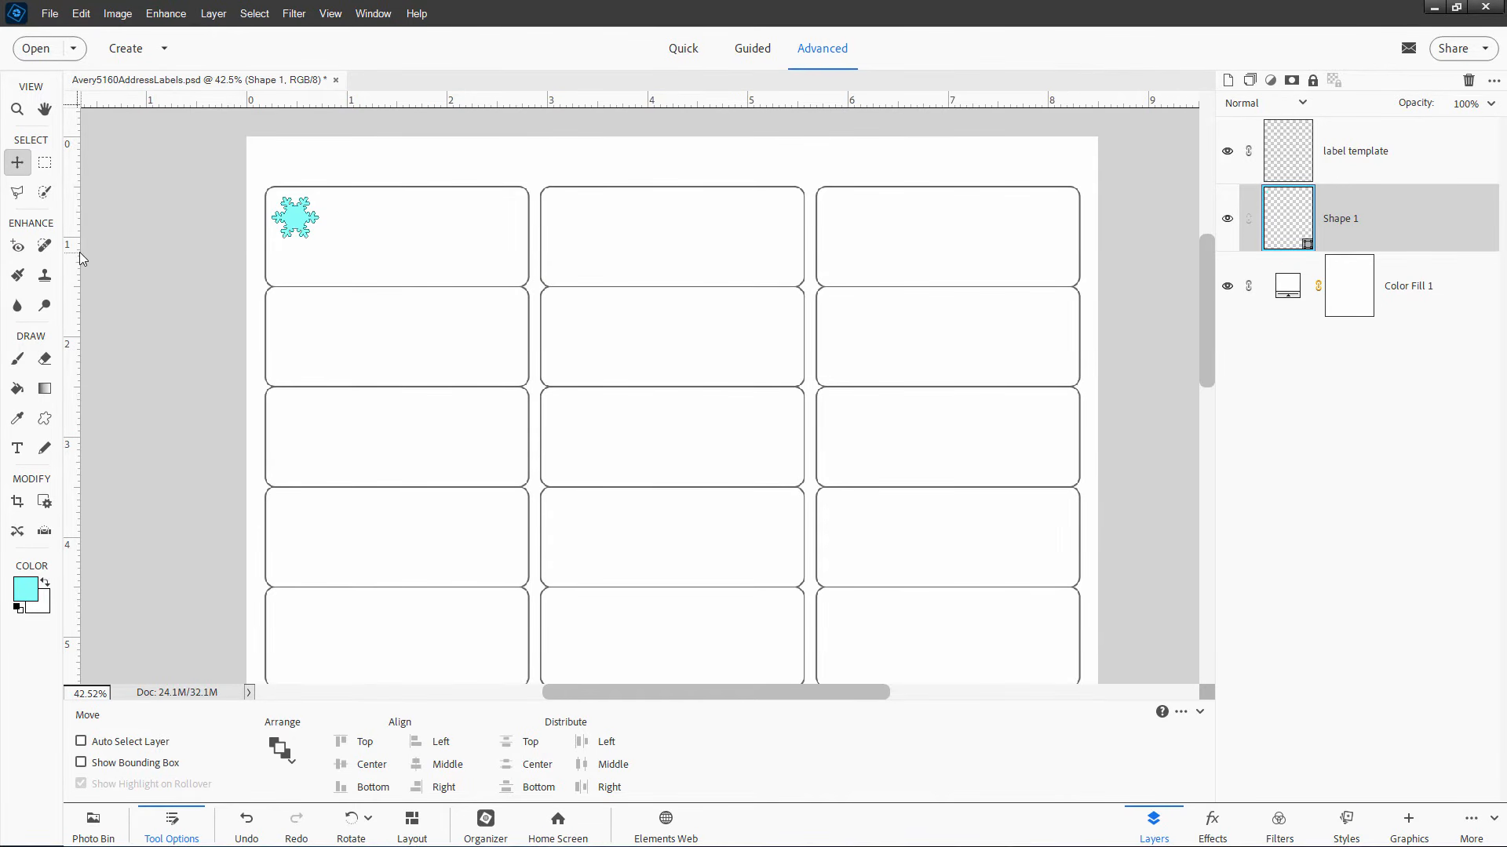
Step: Place a vertical guide through the center of the snowflake at 0.5 in
left_click_drag(77, 261, 294, 293)
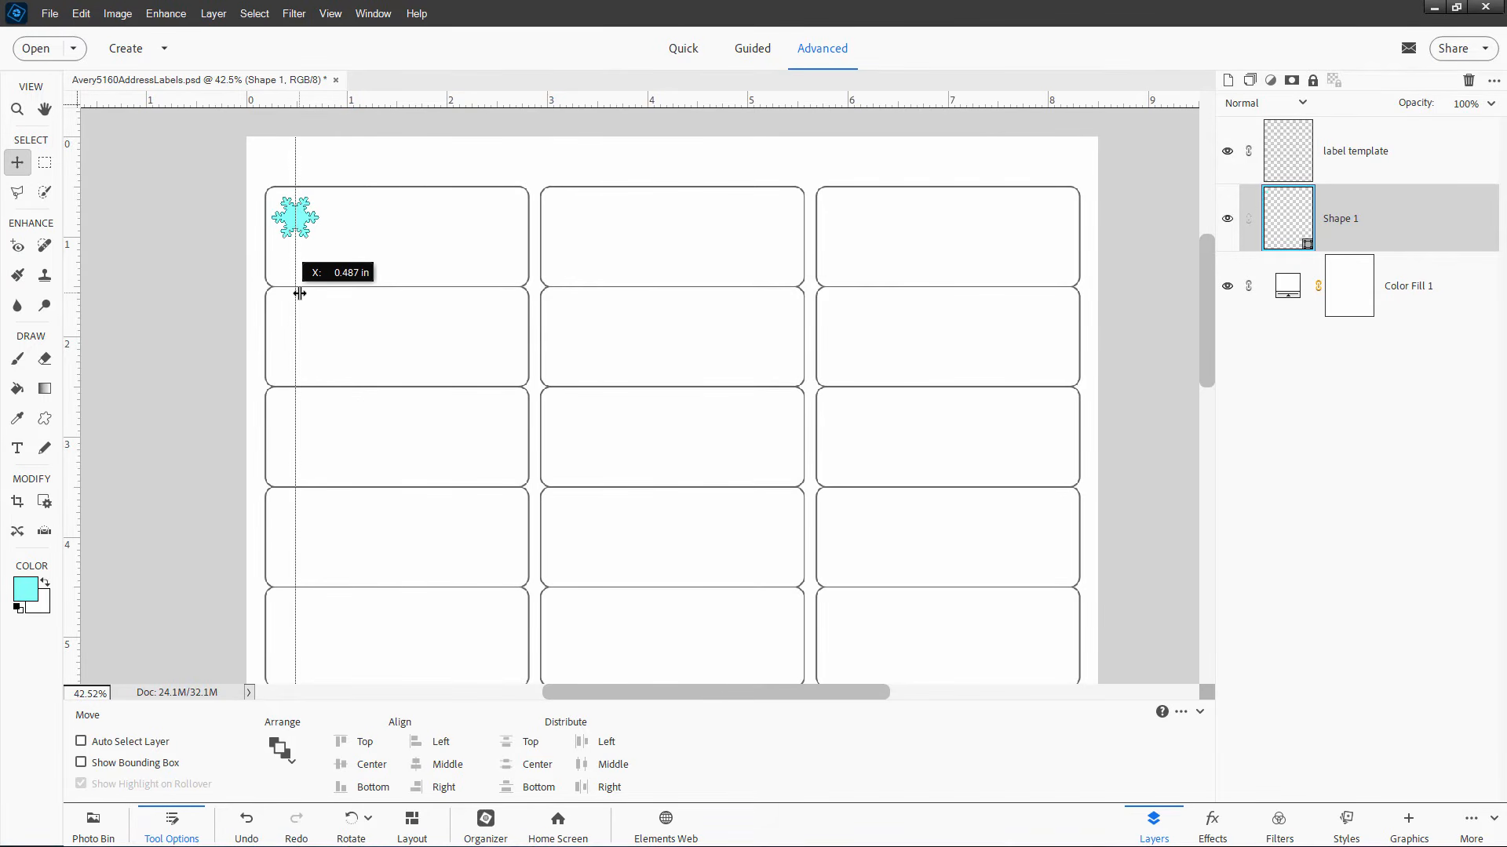
left_click_drag(297, 293, 296, 293)
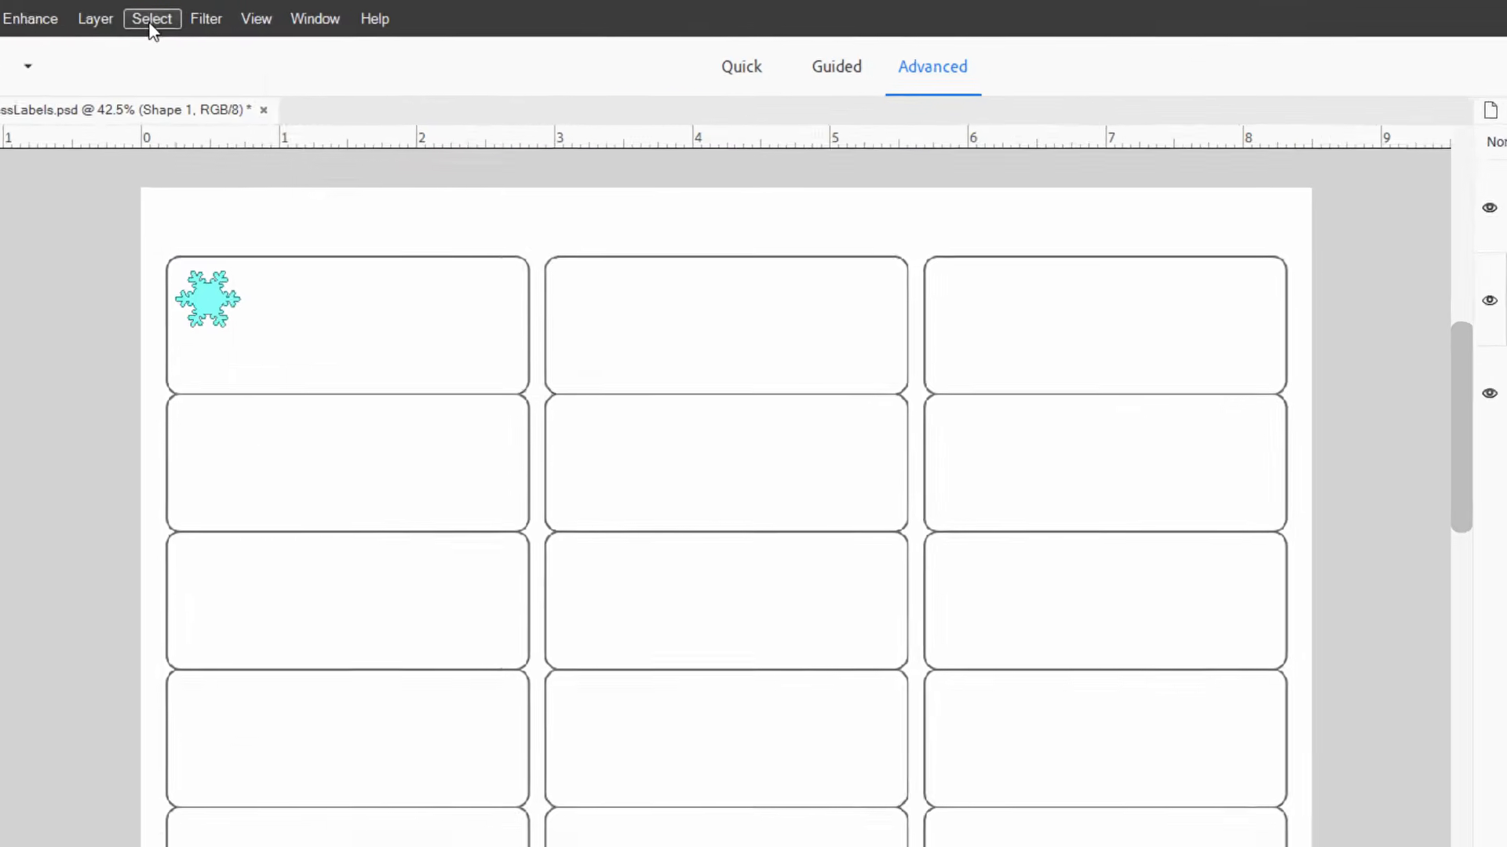
left_click(330, 18)
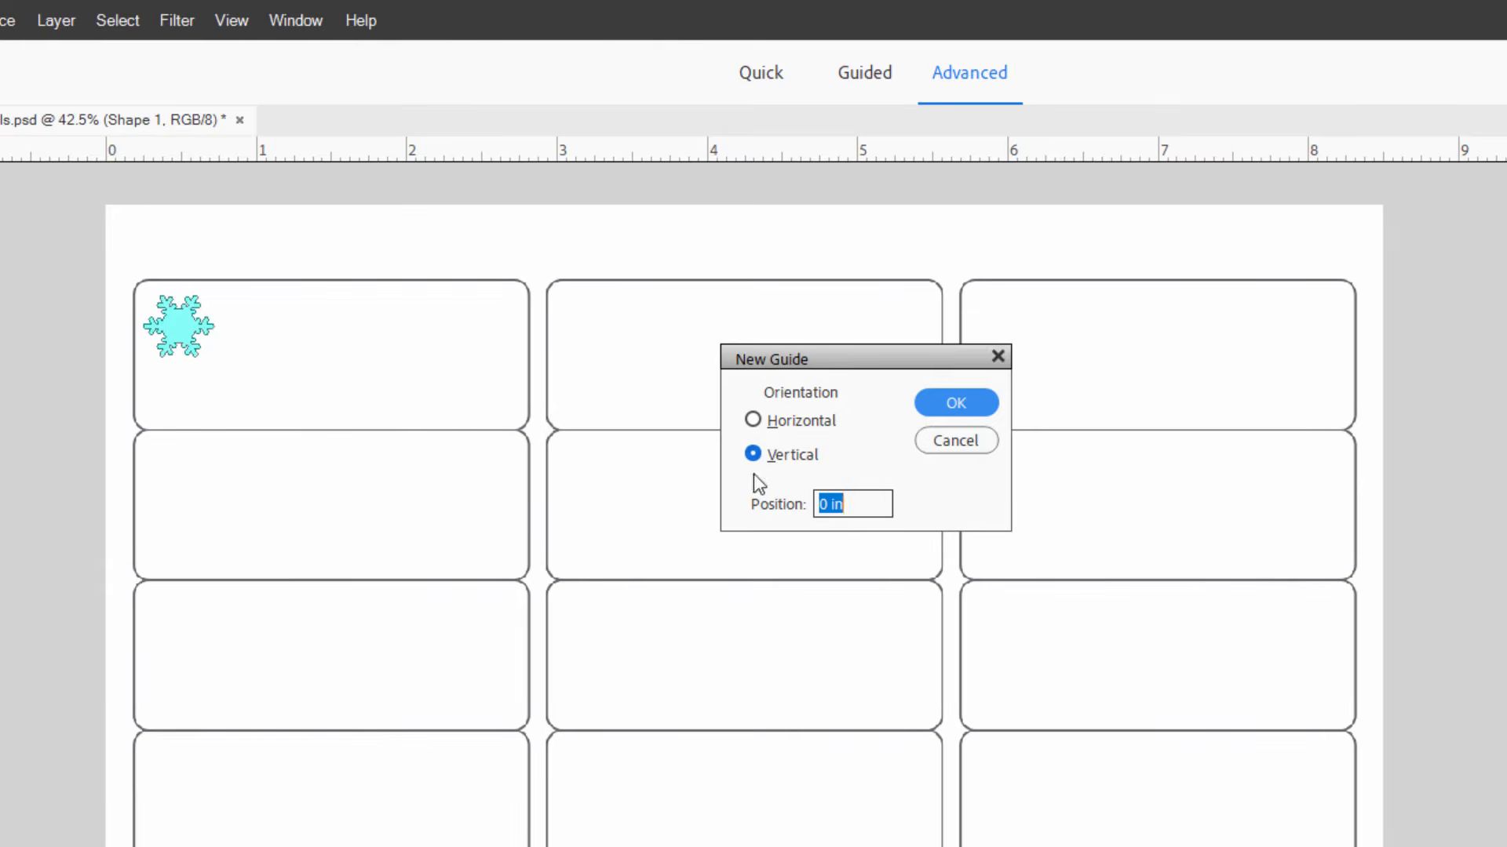
type(".5")
left_click(924, 408)
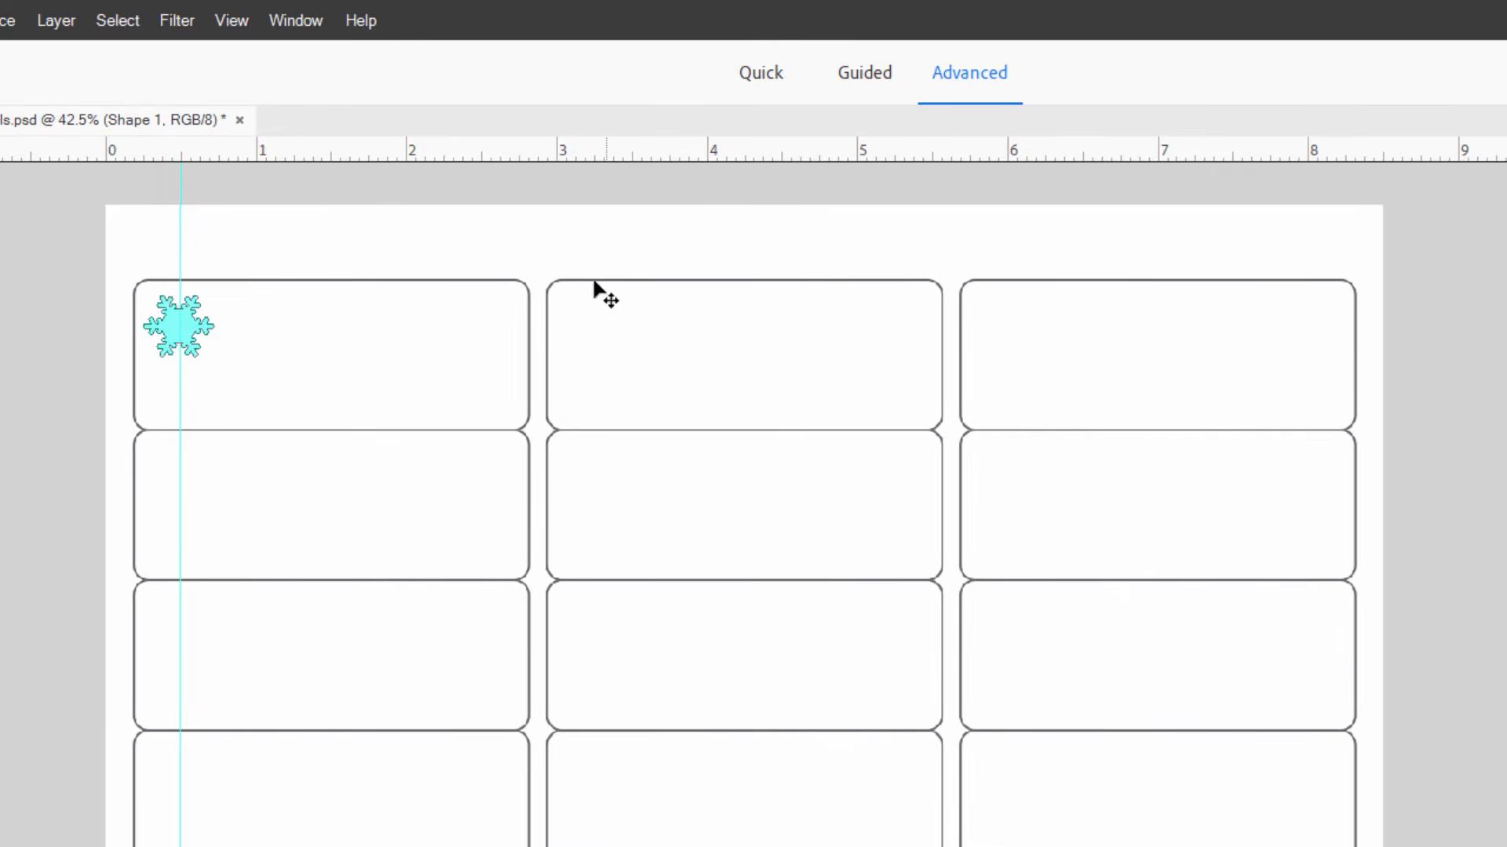
Step: Add vertical guides at 3.25 in and 6 in for the second and third label columns
left_click(243, 25)
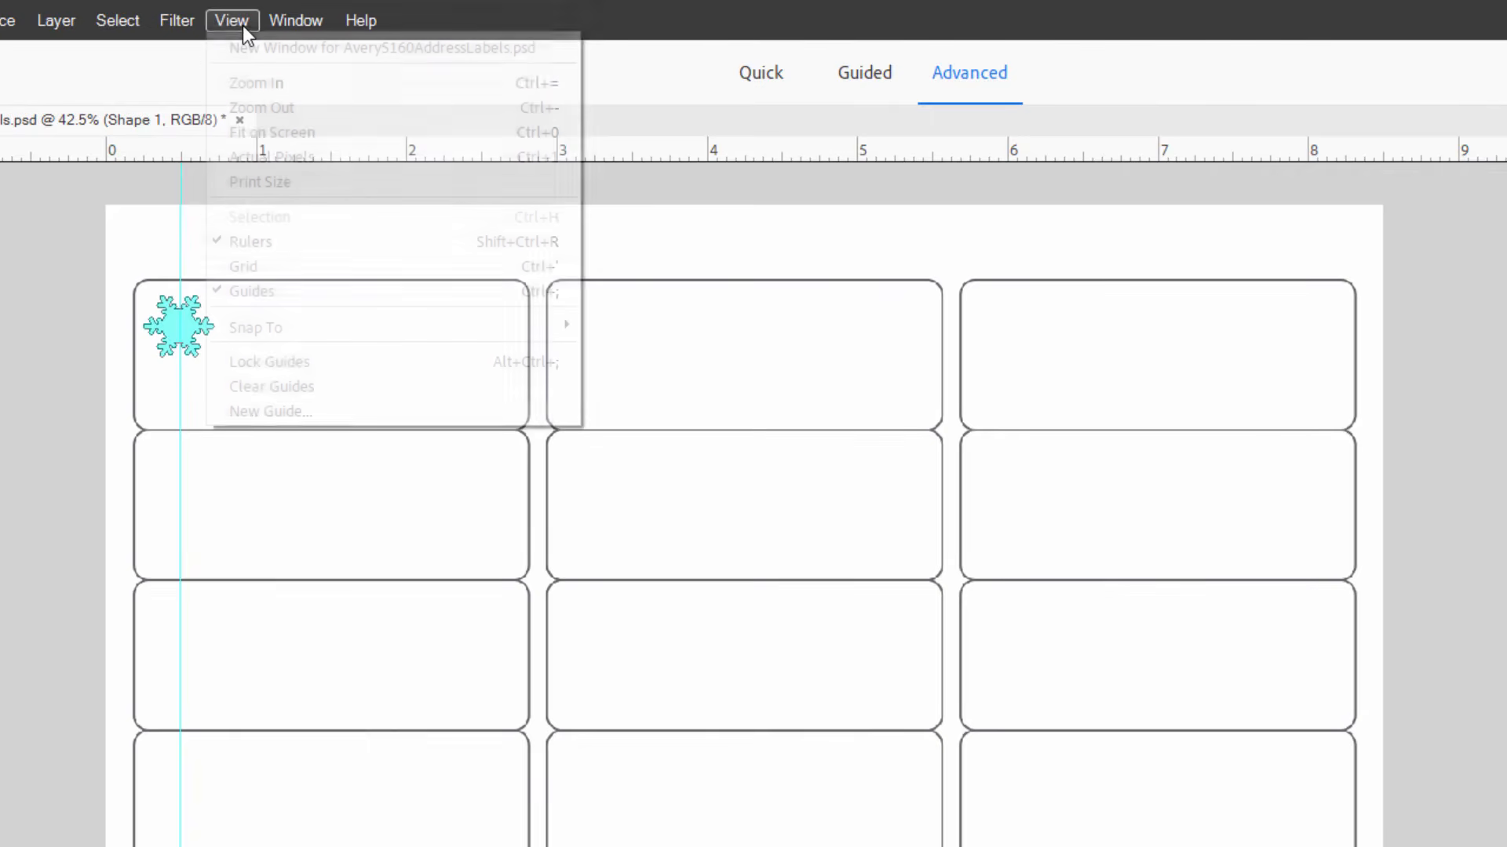
left_click(351, 409)
type("3.25")
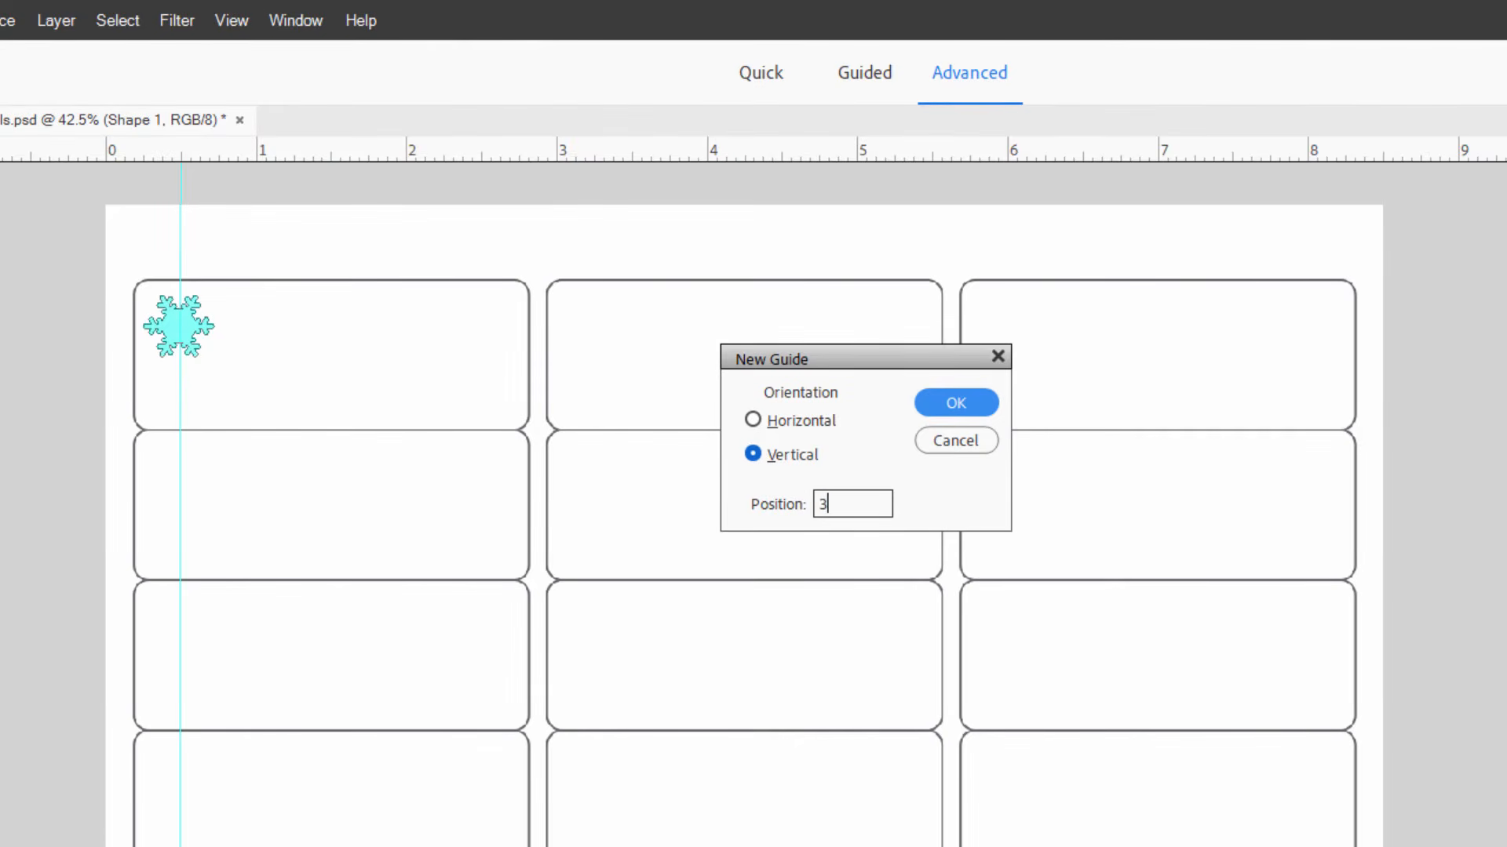
left_click(928, 413)
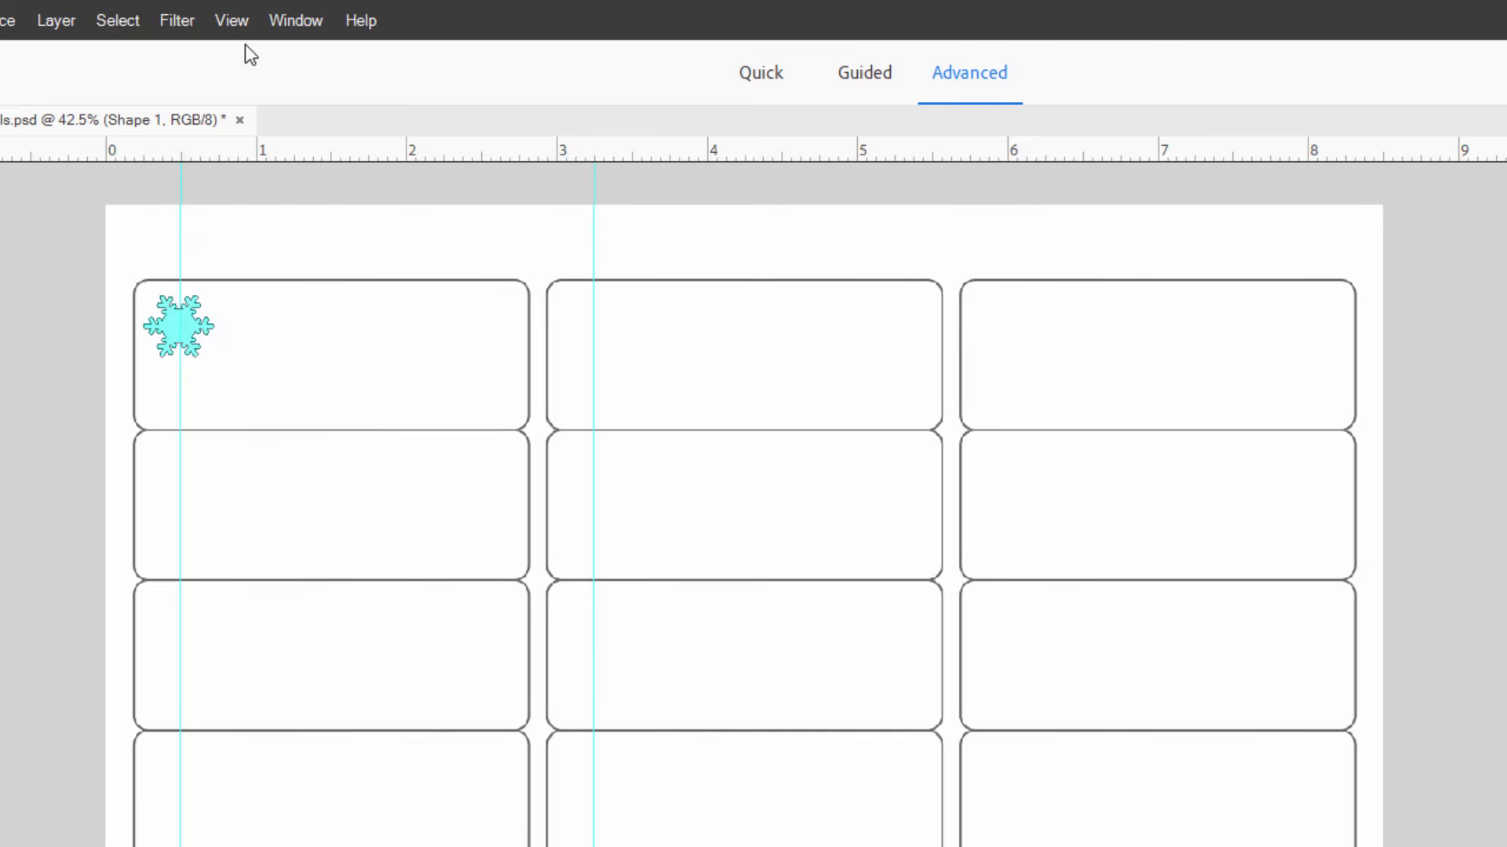
left_click(233, 22)
left_click(273, 408)
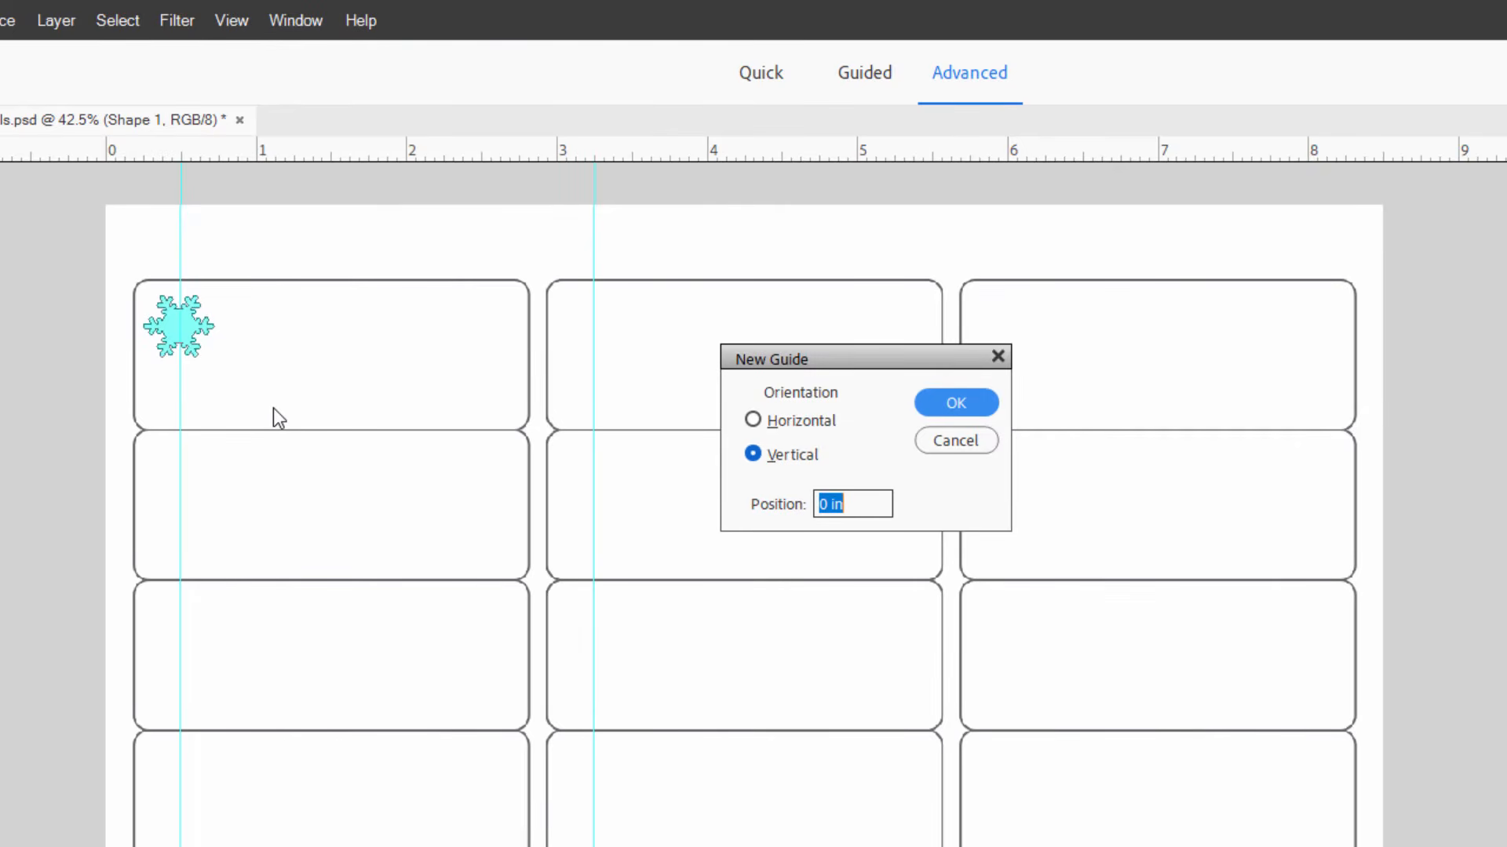
type("6")
left_click(955, 404)
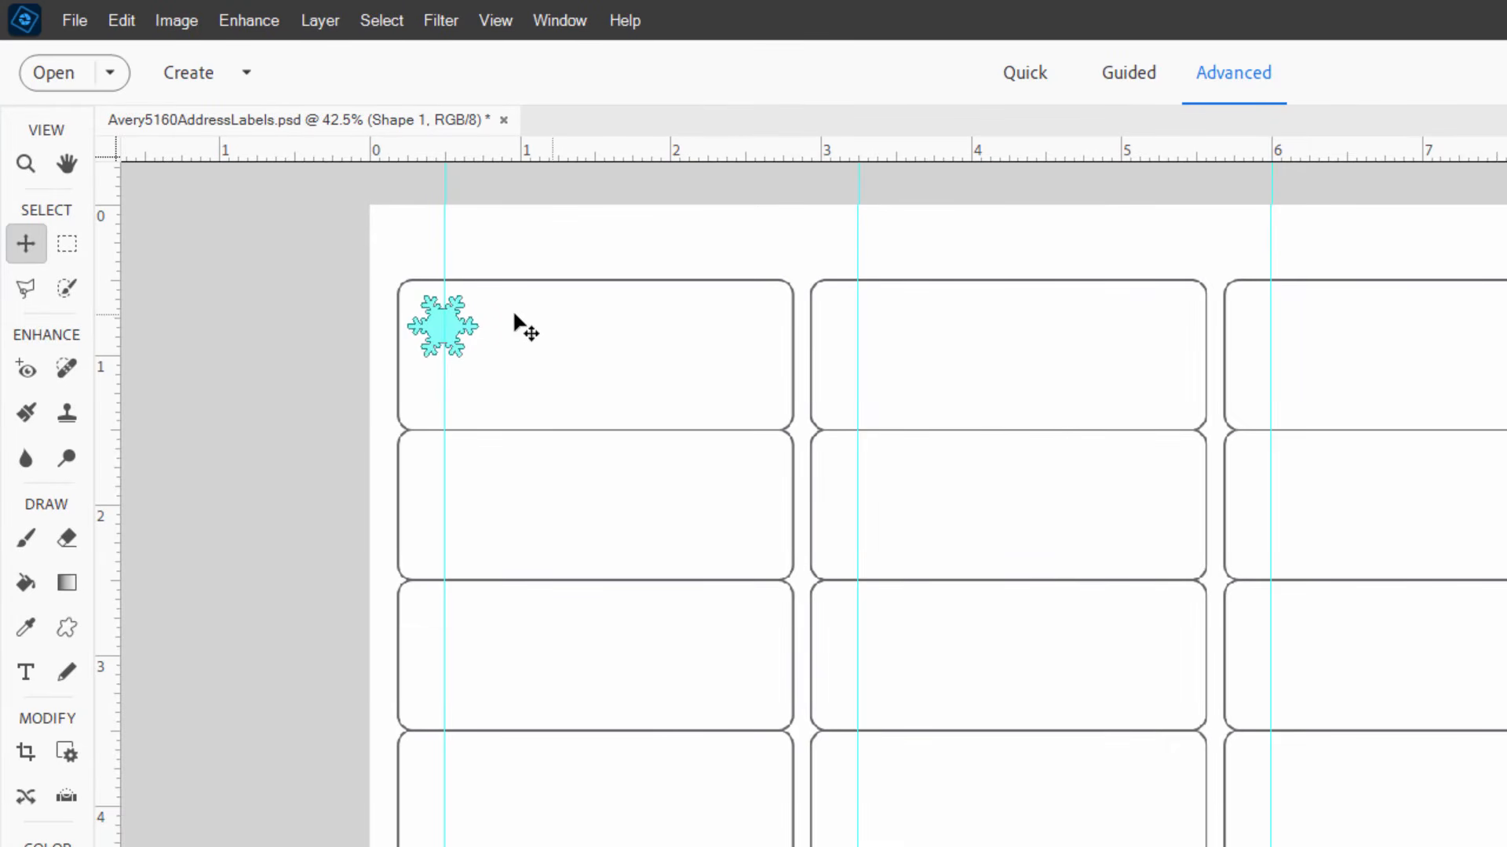
Step: Add a horizontal guide at 0.75 in and center the first label's snowflake where it crosses the 0.5 in vertical guide
left_click(495, 22)
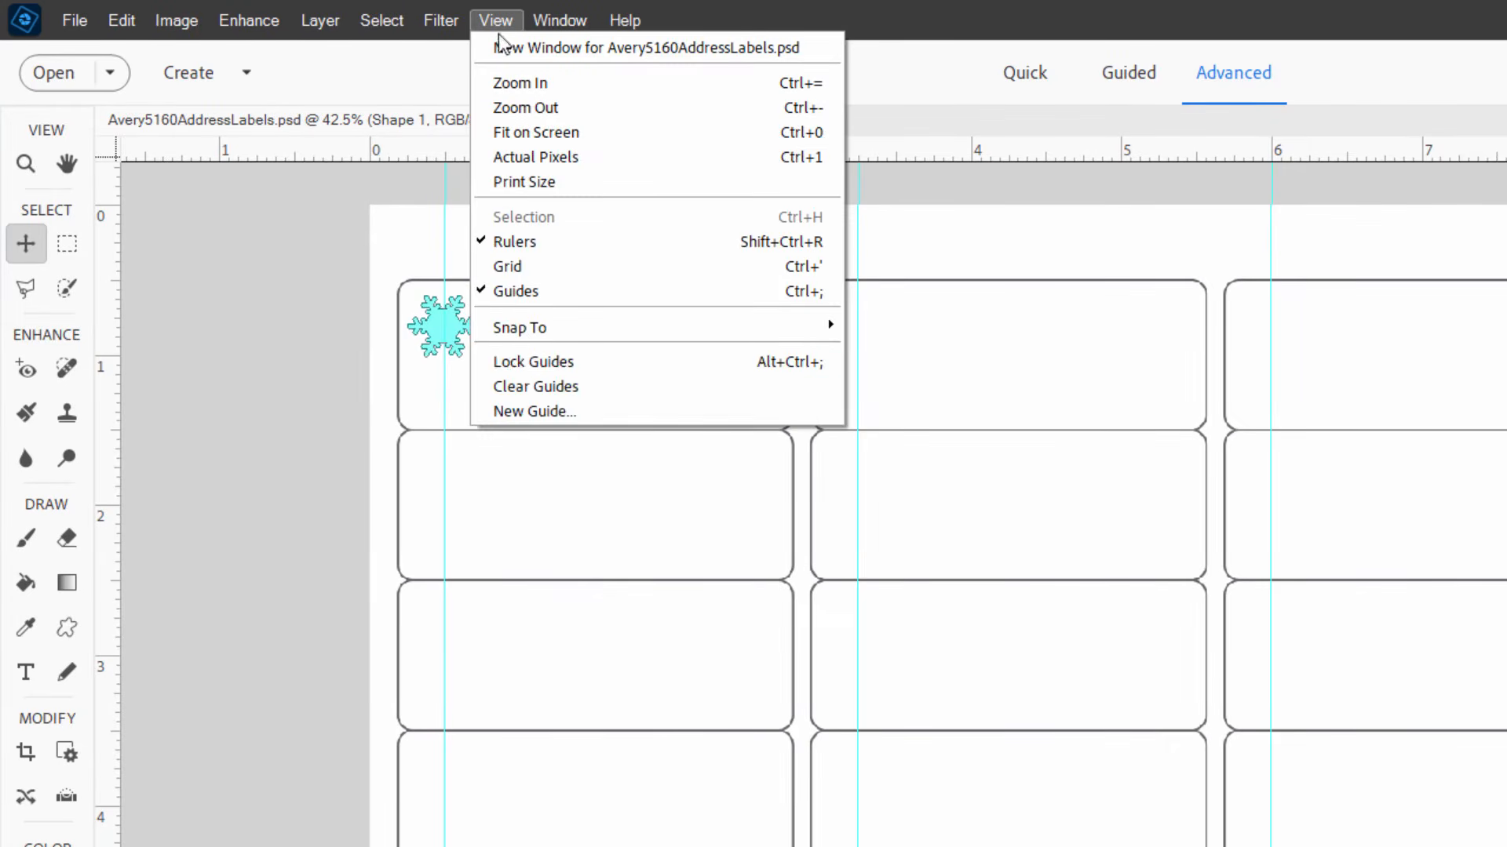
left_click(564, 410)
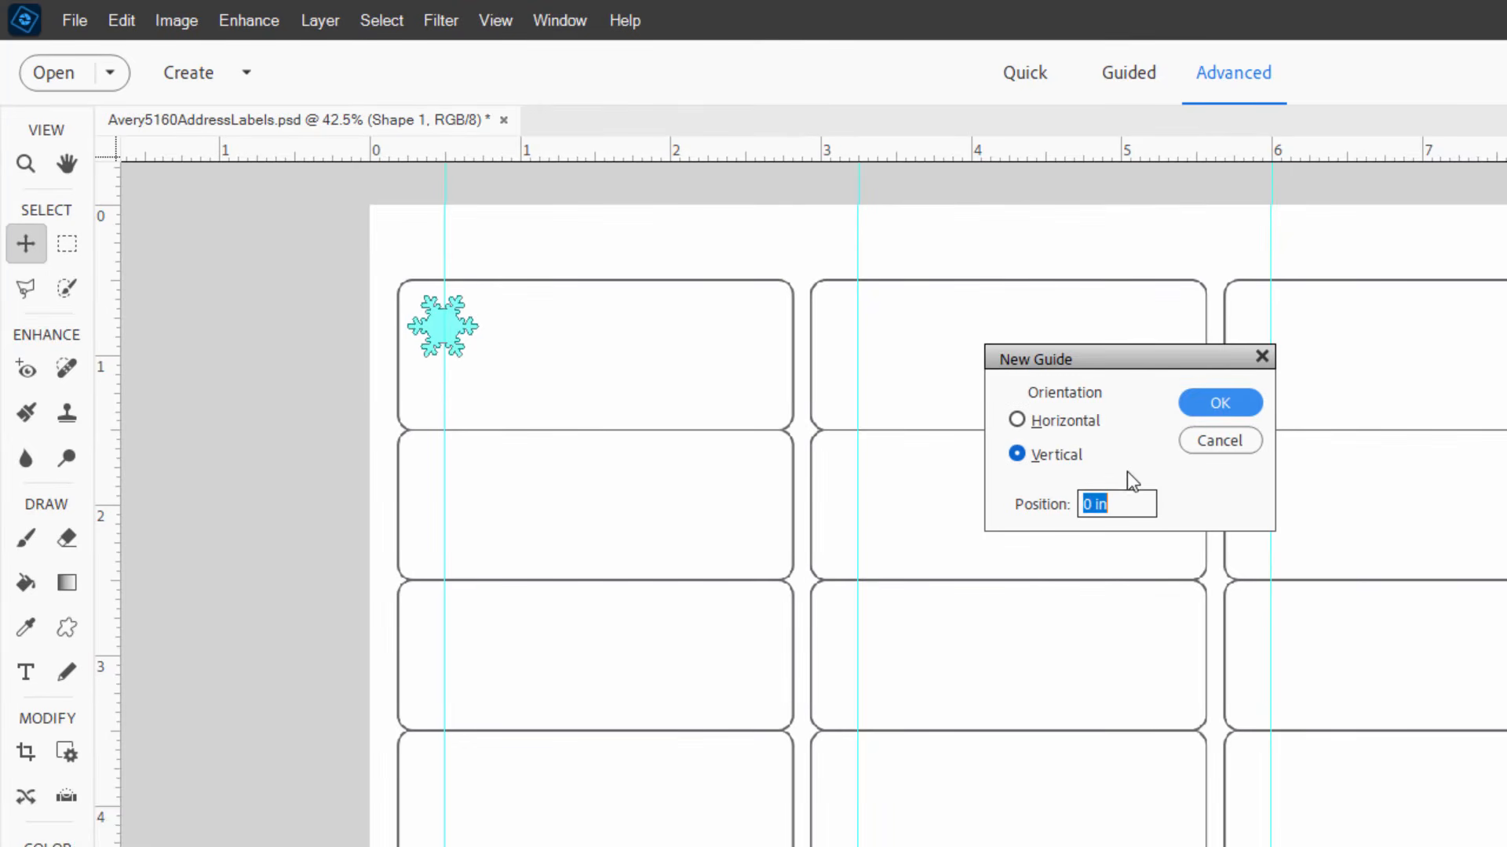
left_click(1077, 428)
left_click(1132, 504)
left_click_drag(1116, 506, 1065, 510)
type(".")
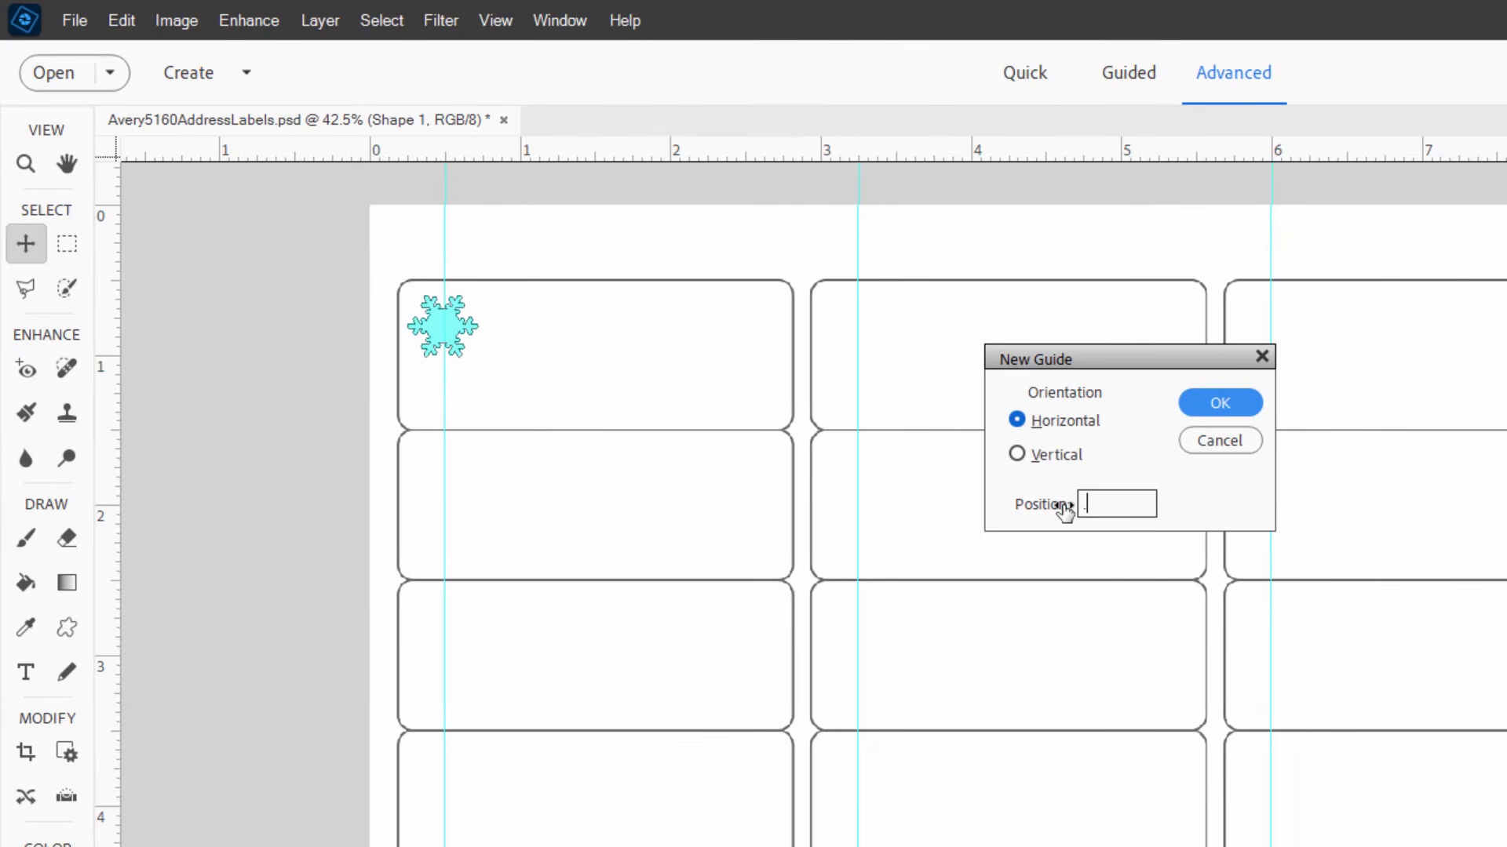
type("75")
left_click(1237, 405)
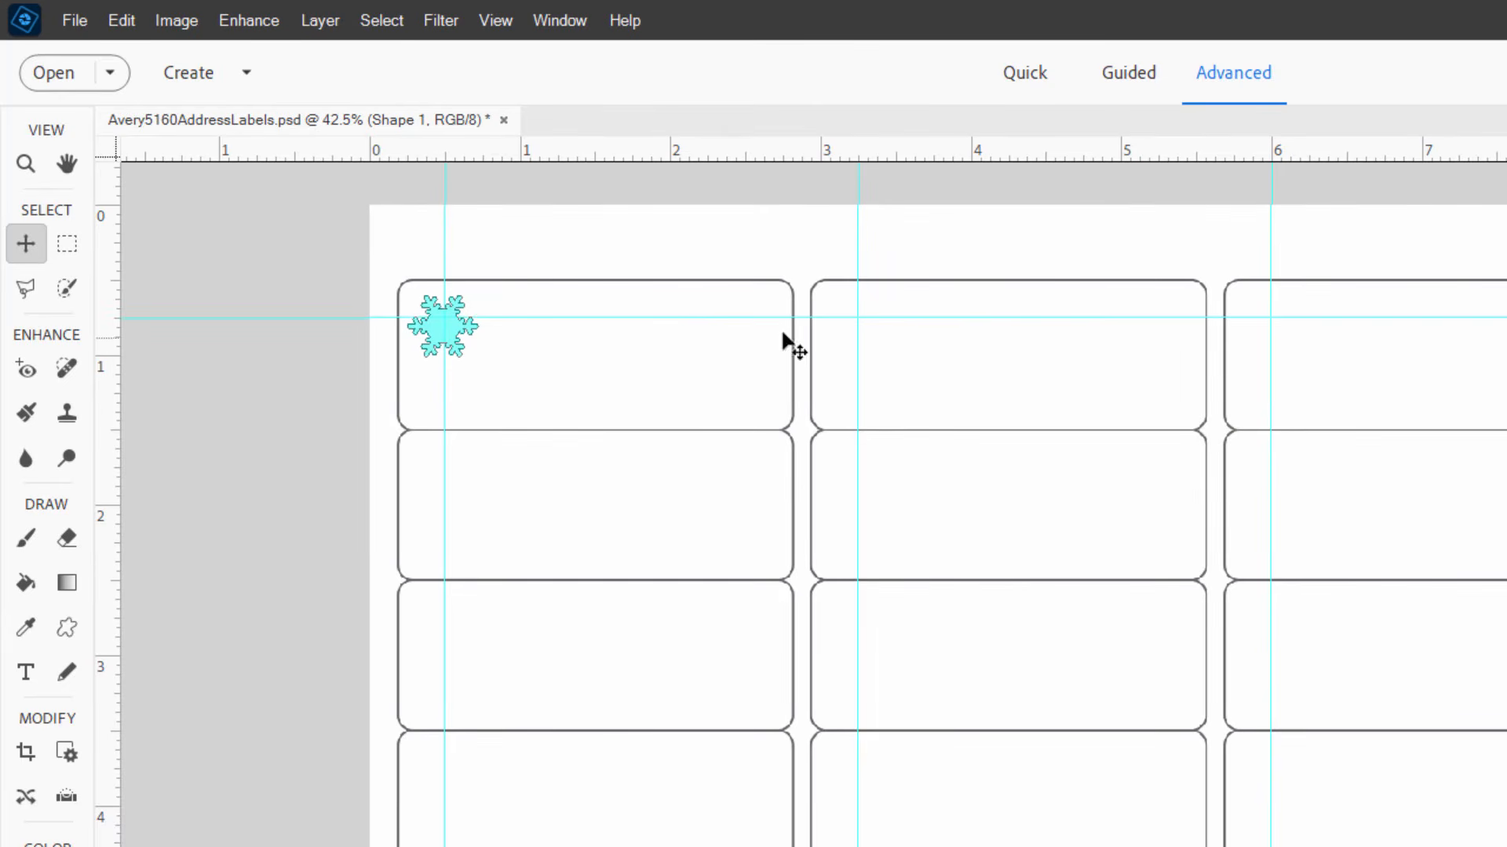
left_click_drag(451, 332, 453, 323)
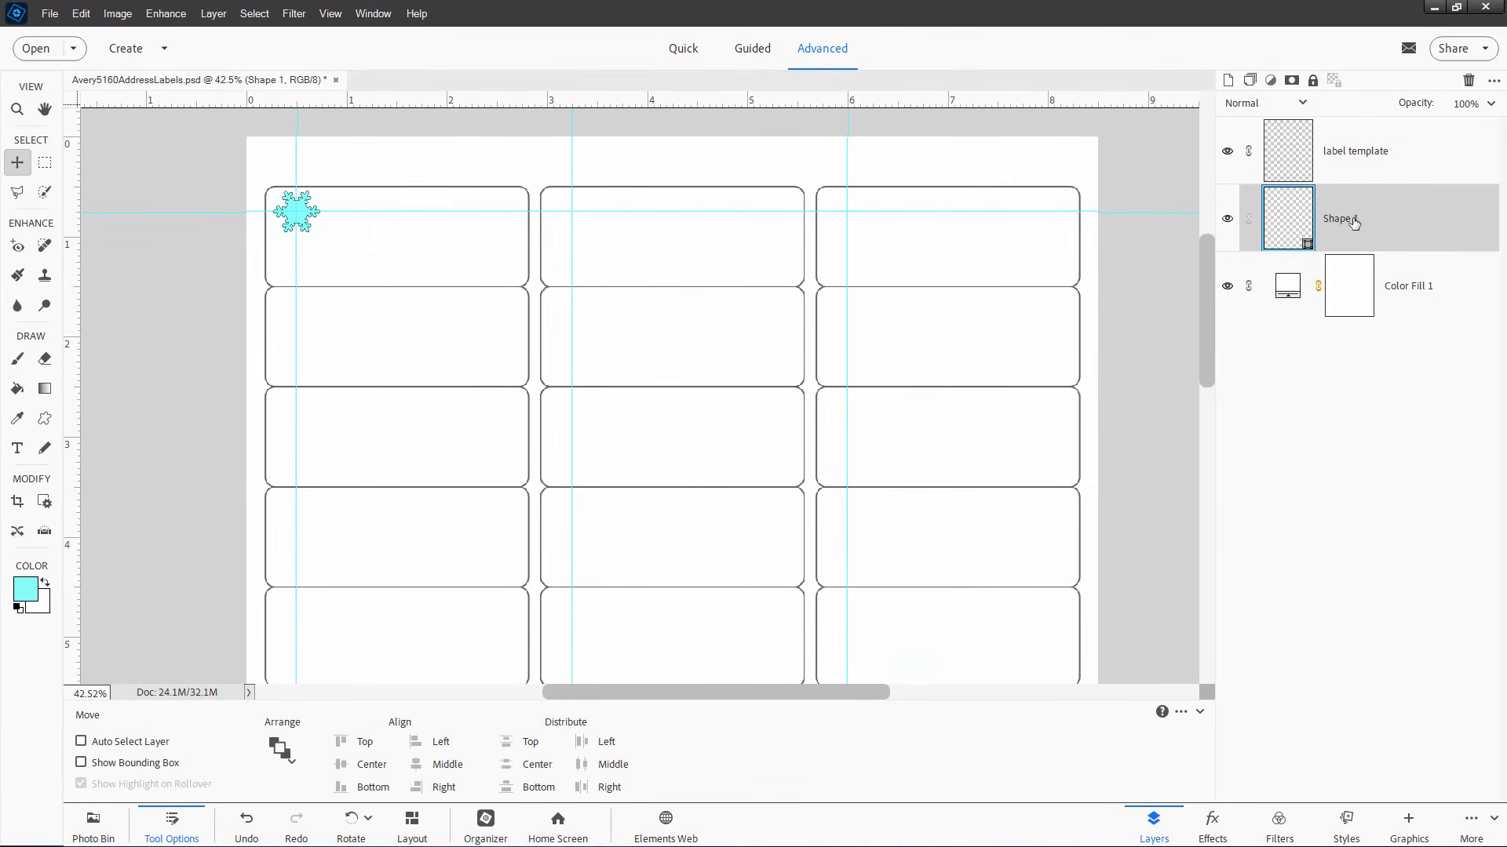
Step: Duplicate the Shape 1 snowflake layer and move the copy onto the guide intersection in the second column's top label
right_click(1366, 225)
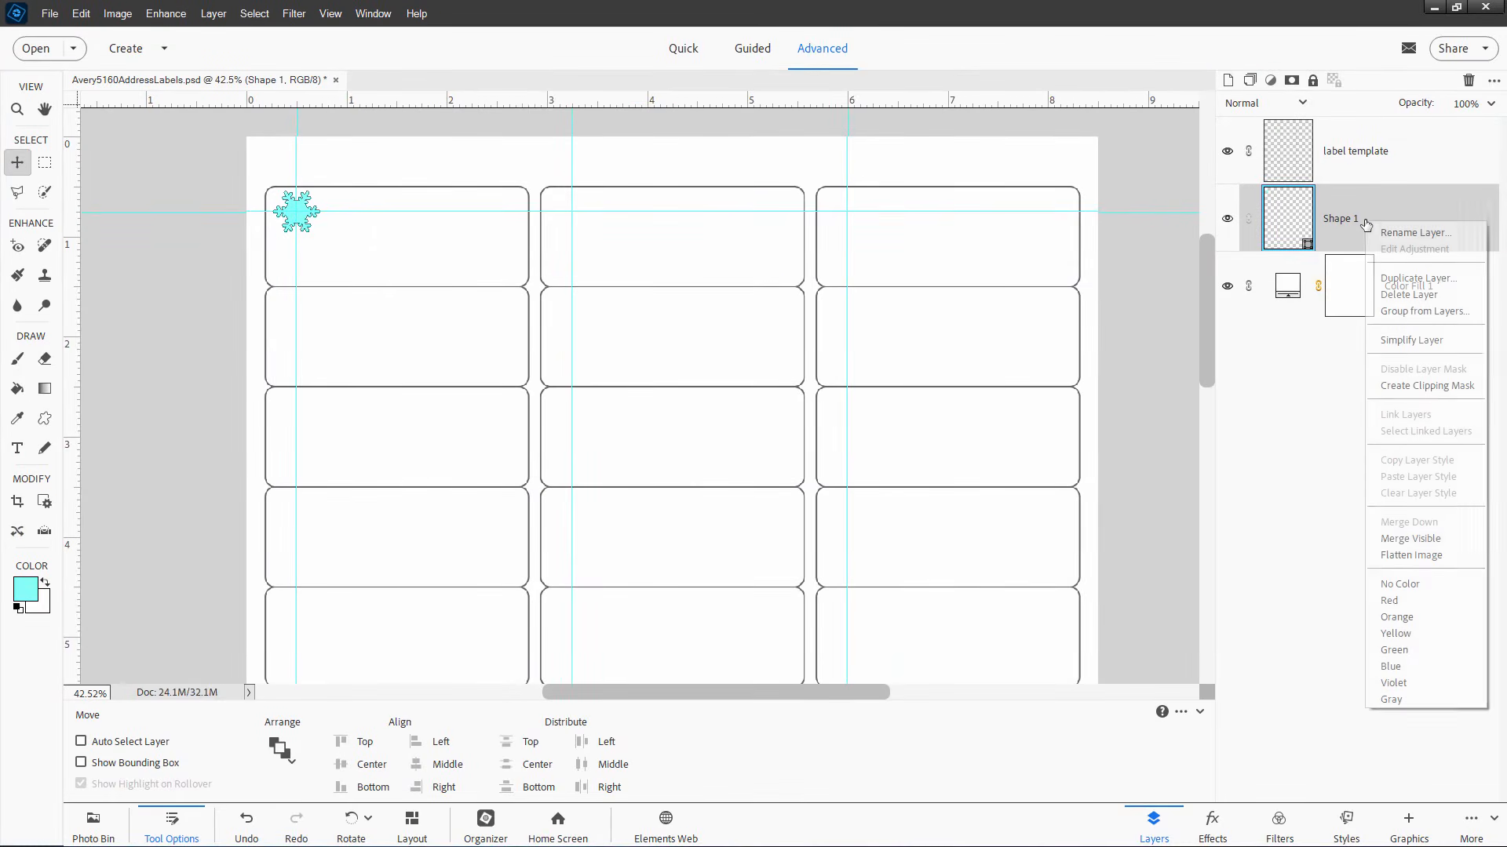
left_click(1396, 278)
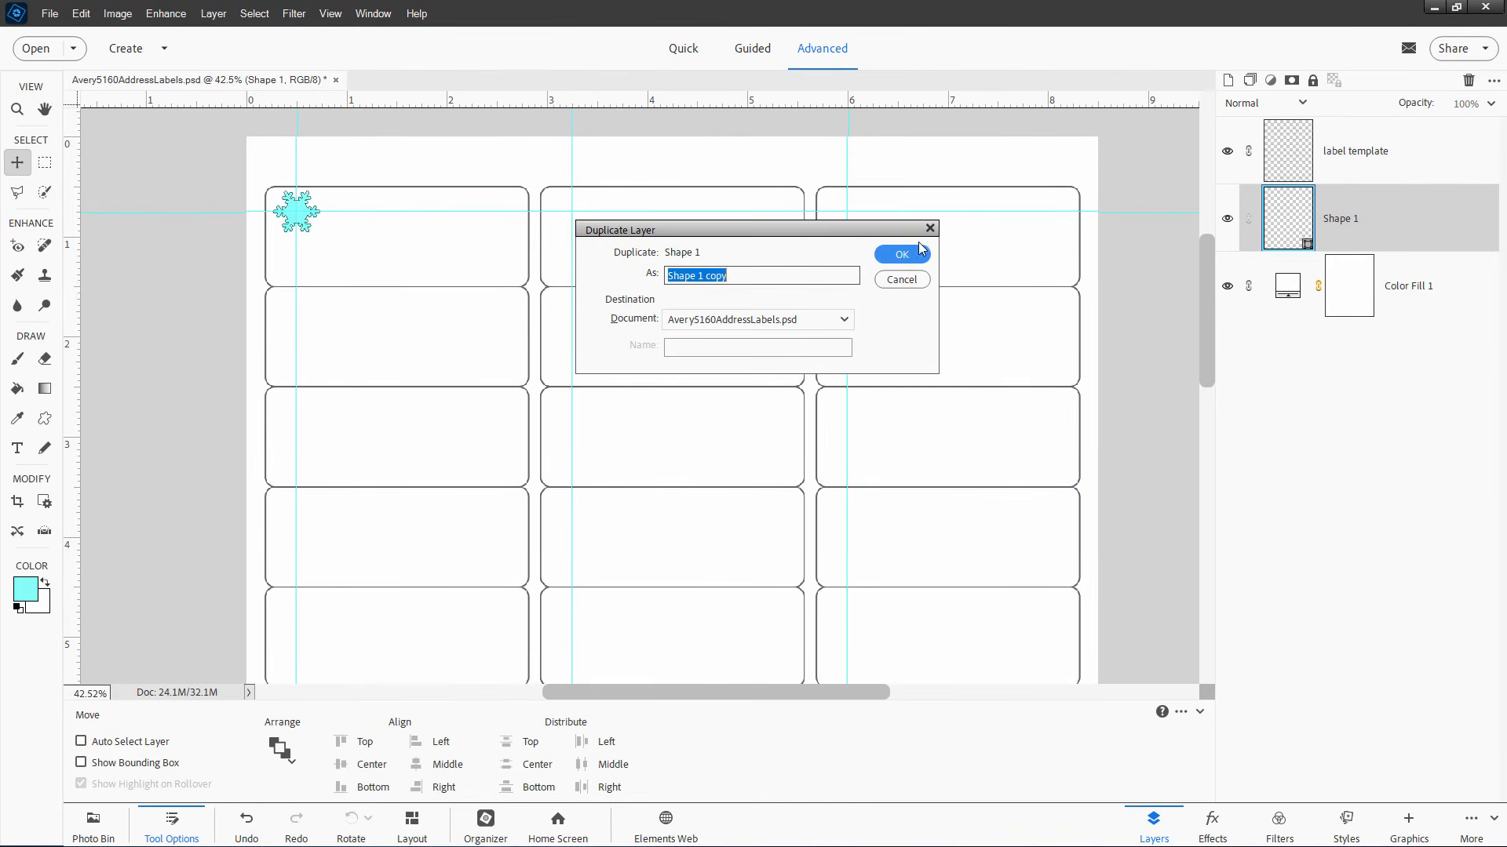
left_click(888, 261)
left_click_drag(306, 224, 582, 224)
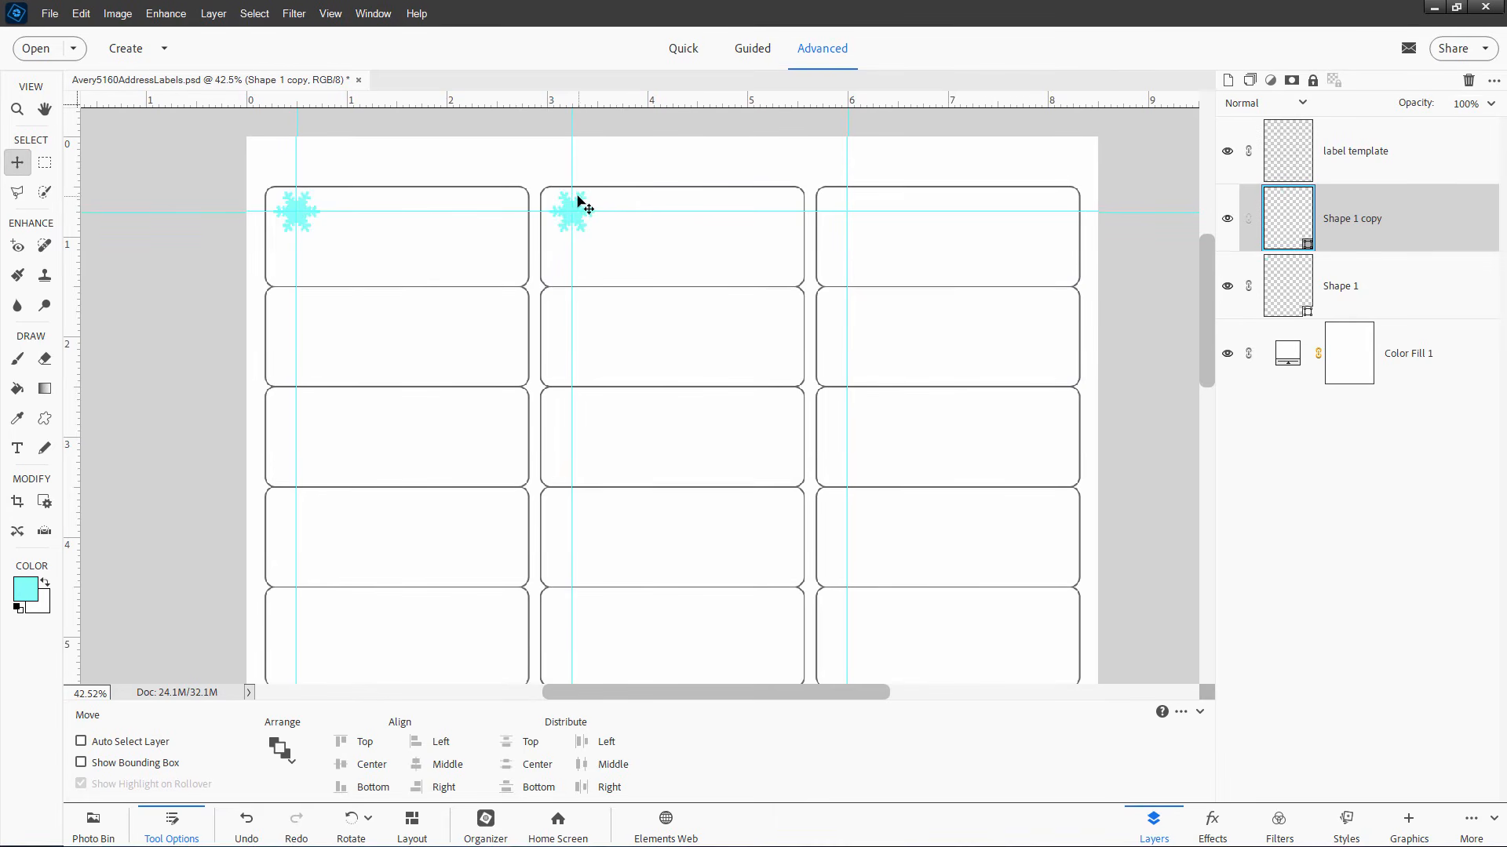
Step: Duplicate the second snowflake's layer and move the copy onto the guide intersection in the third column's top label
right_click(1345, 241)
left_click(1397, 294)
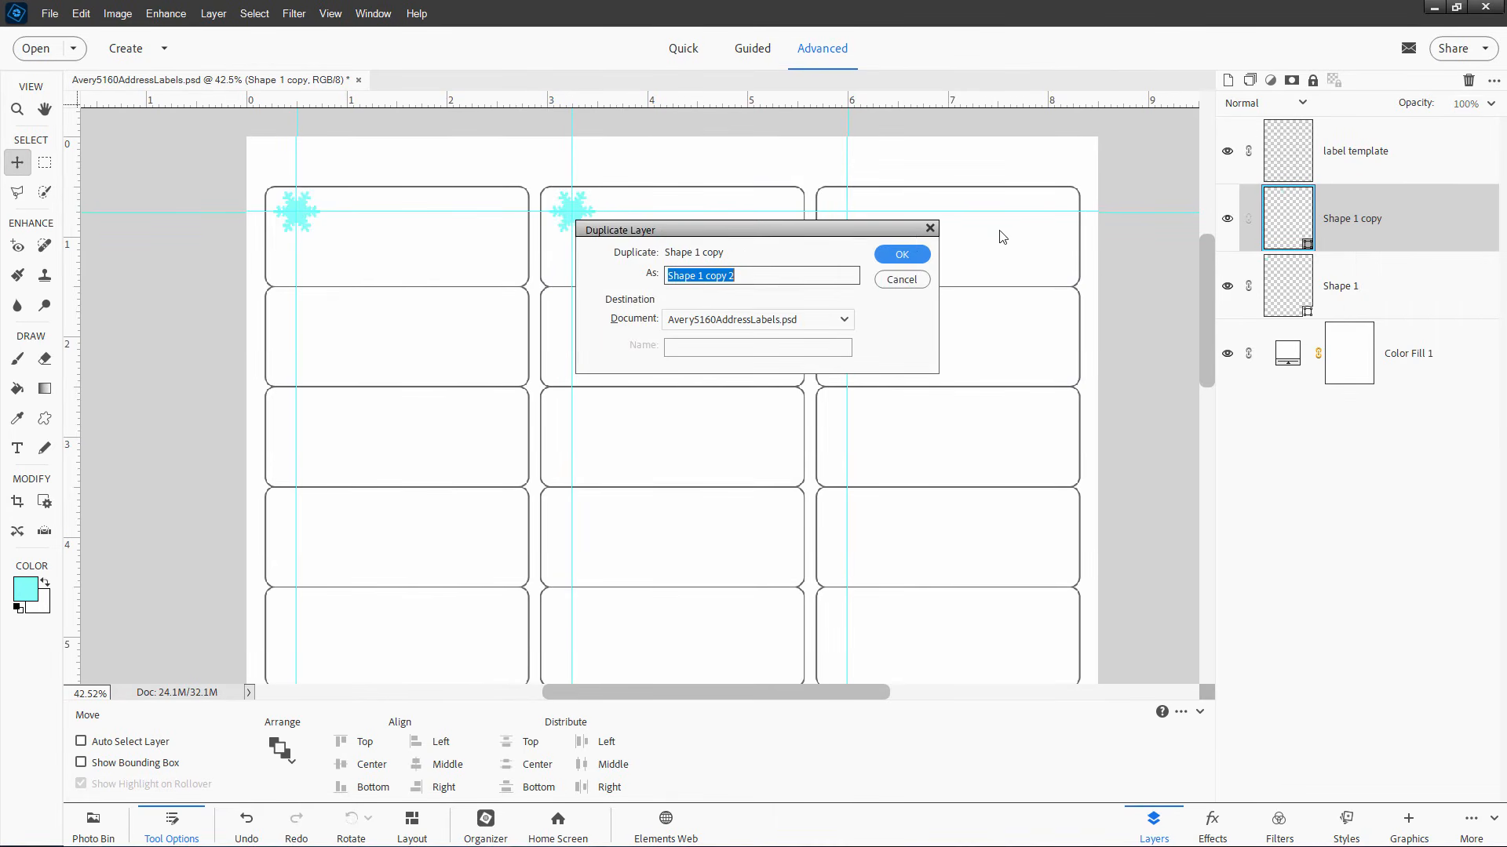
left_click(902, 253)
left_click_drag(582, 222, 857, 223)
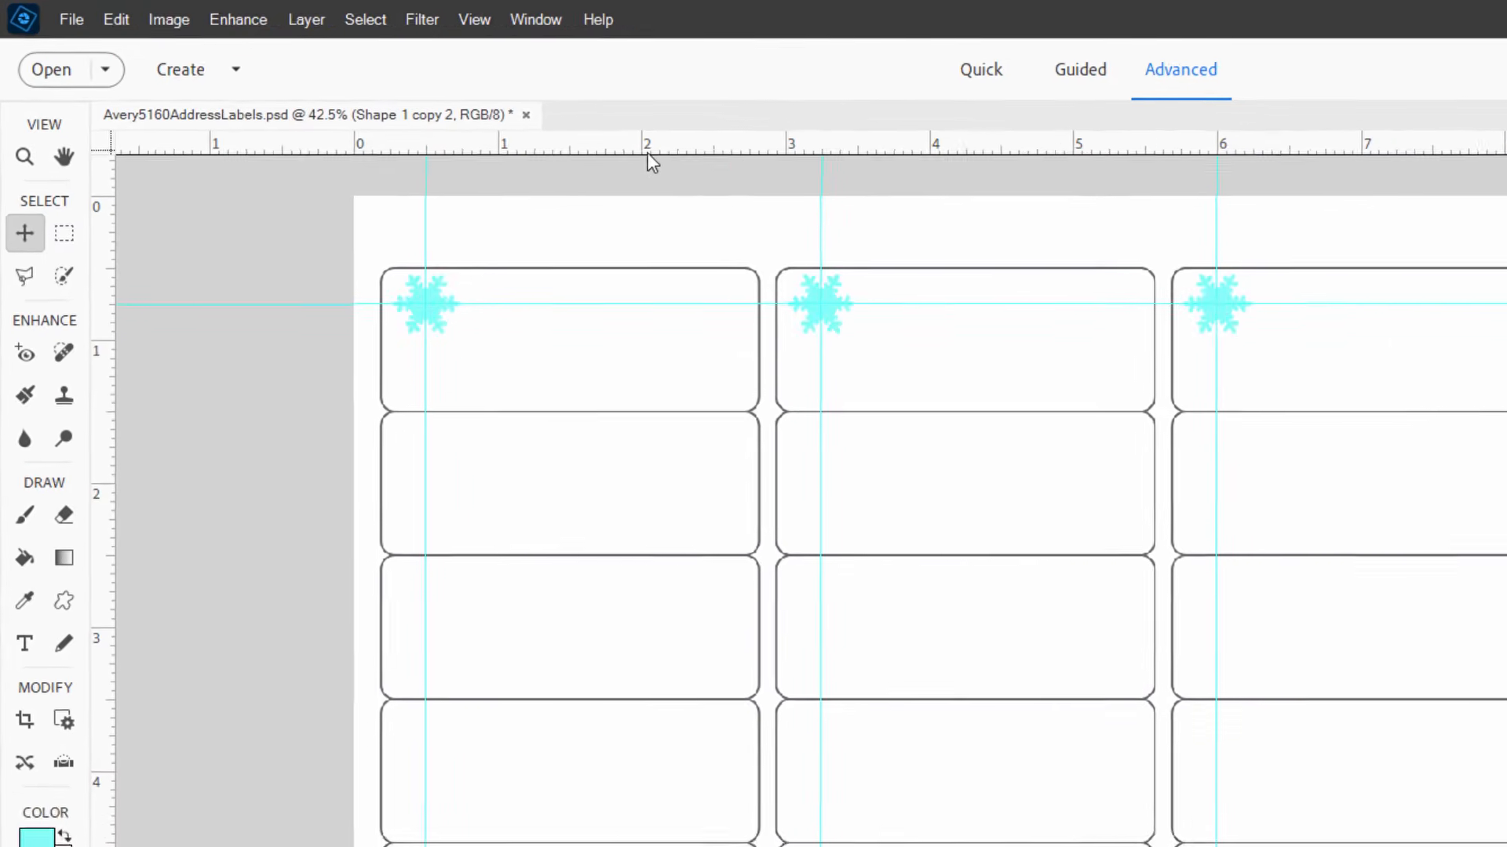
Step: Place horizontal guides at about 1.75 in, 2.75 in and 3.75 in, continuing at one-inch intervals through the remaining label rows
left_click_drag(532, 109, 530, 156)
left_click_drag(722, 212, 712, 468)
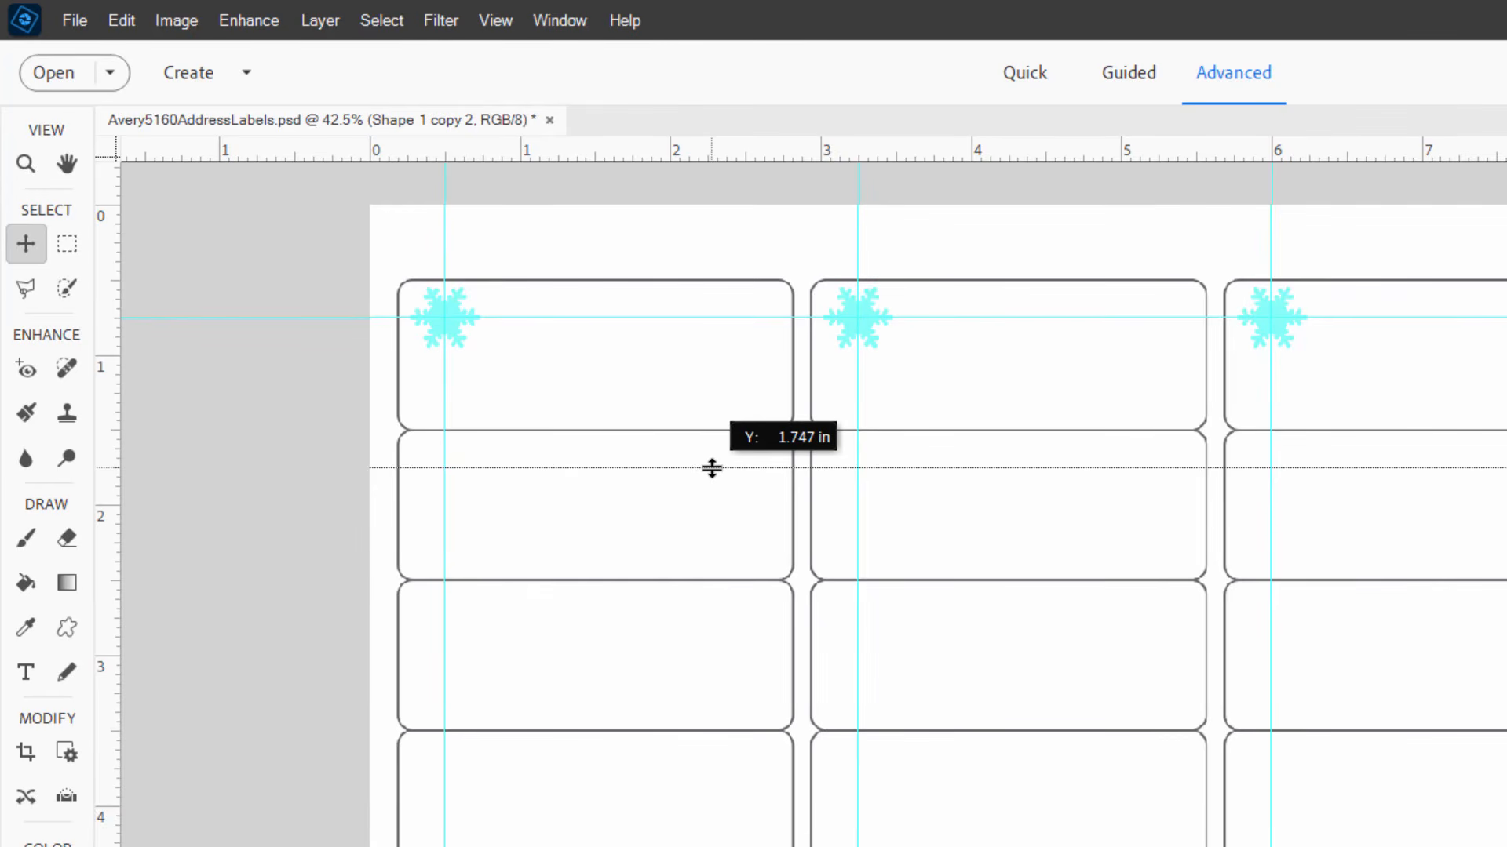
left_click_drag(711, 468, 712, 469)
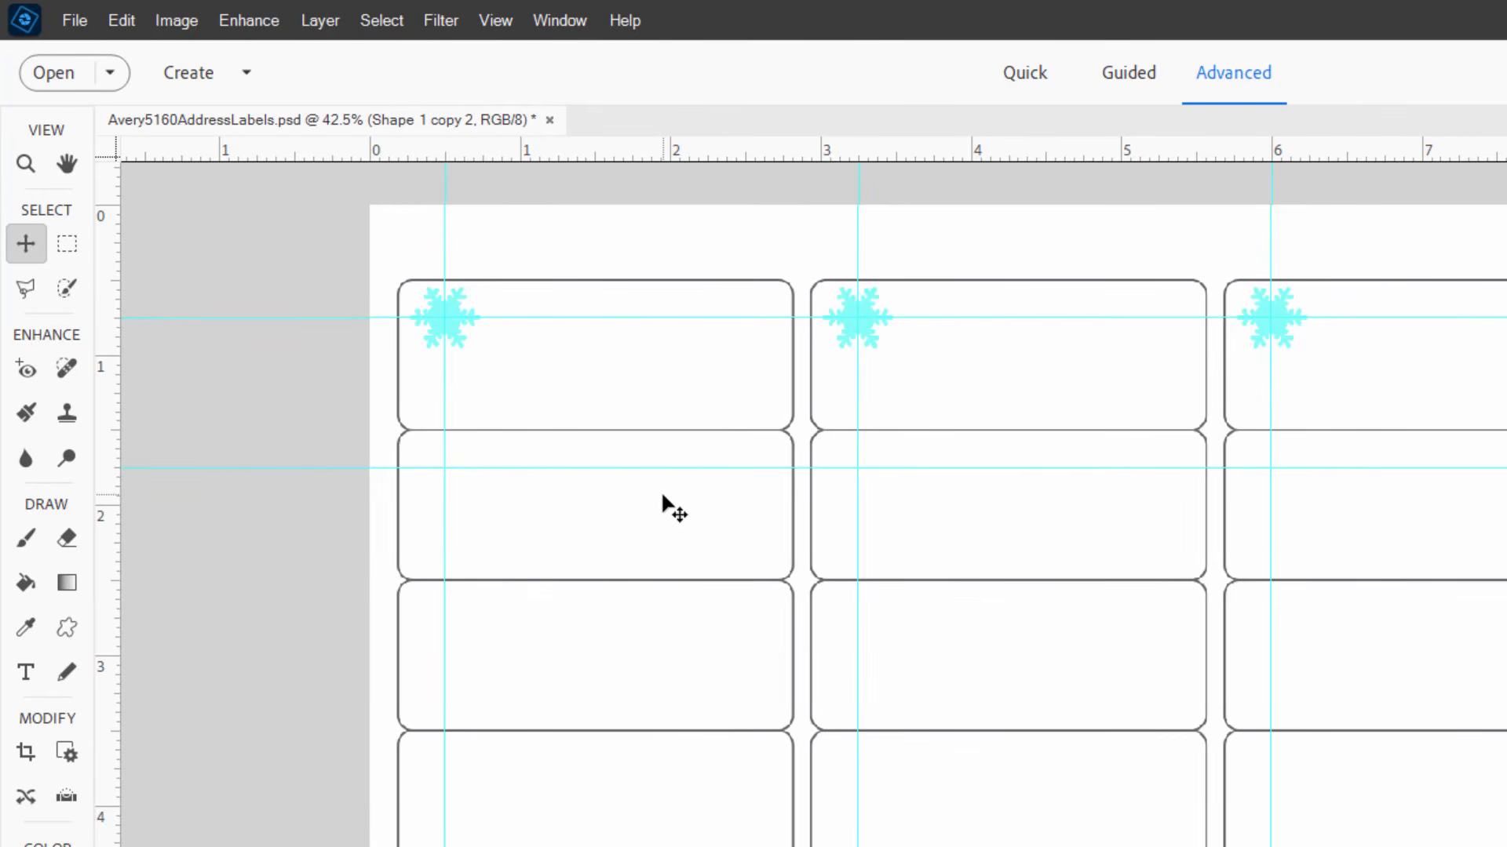
left_click_drag(757, 153, 710, 619)
left_click_drag(769, 153, 728, 770)
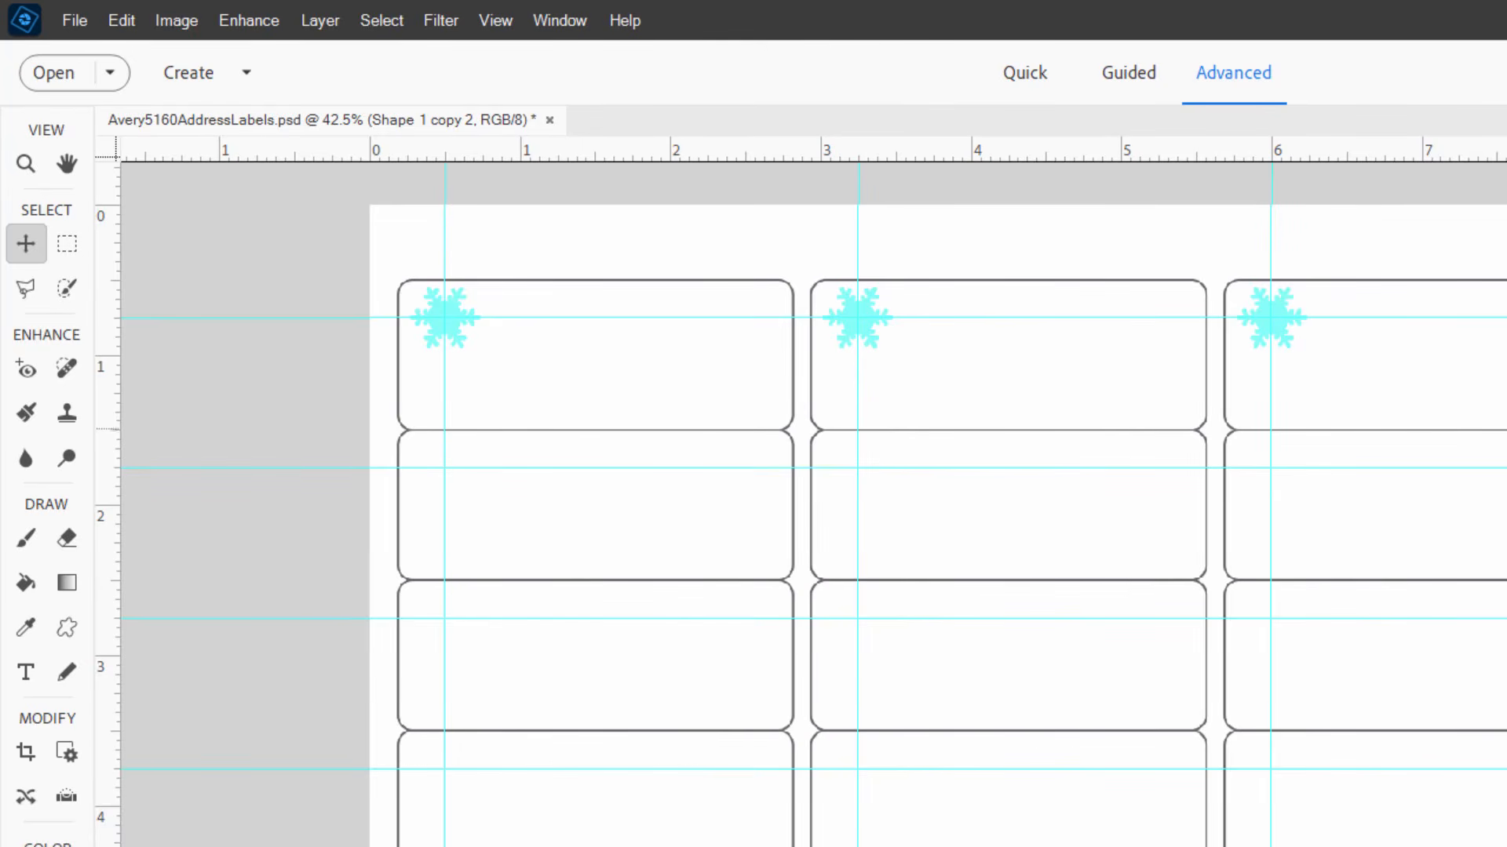
scroll(801, 486, "down", 3)
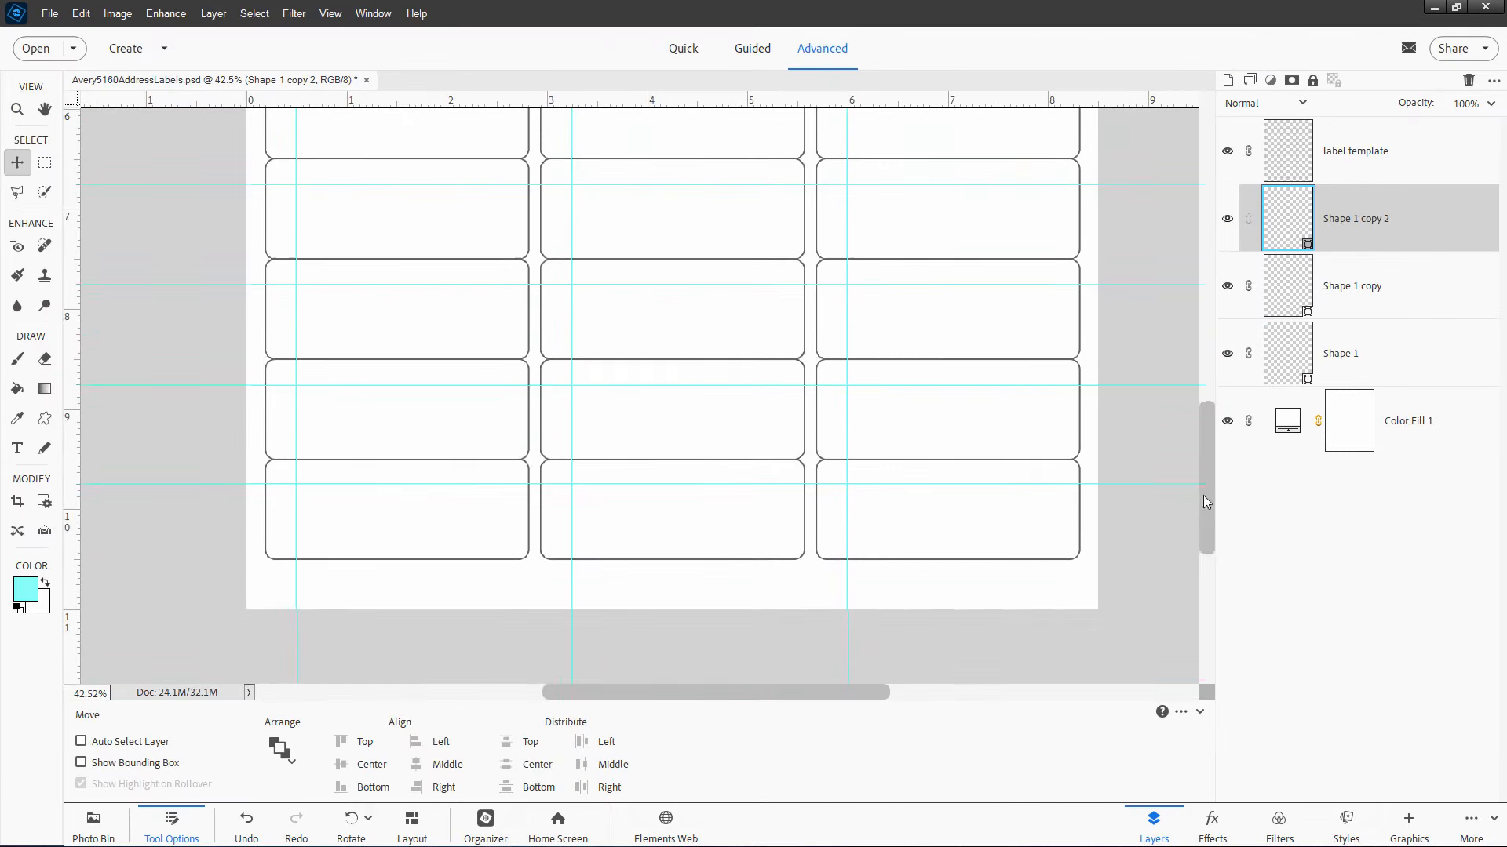
Step: Duplicate the Shape 1 layer in place and hide the original Shape 1 layer as a backup
left_click_drag(1203, 496, 1190, 303)
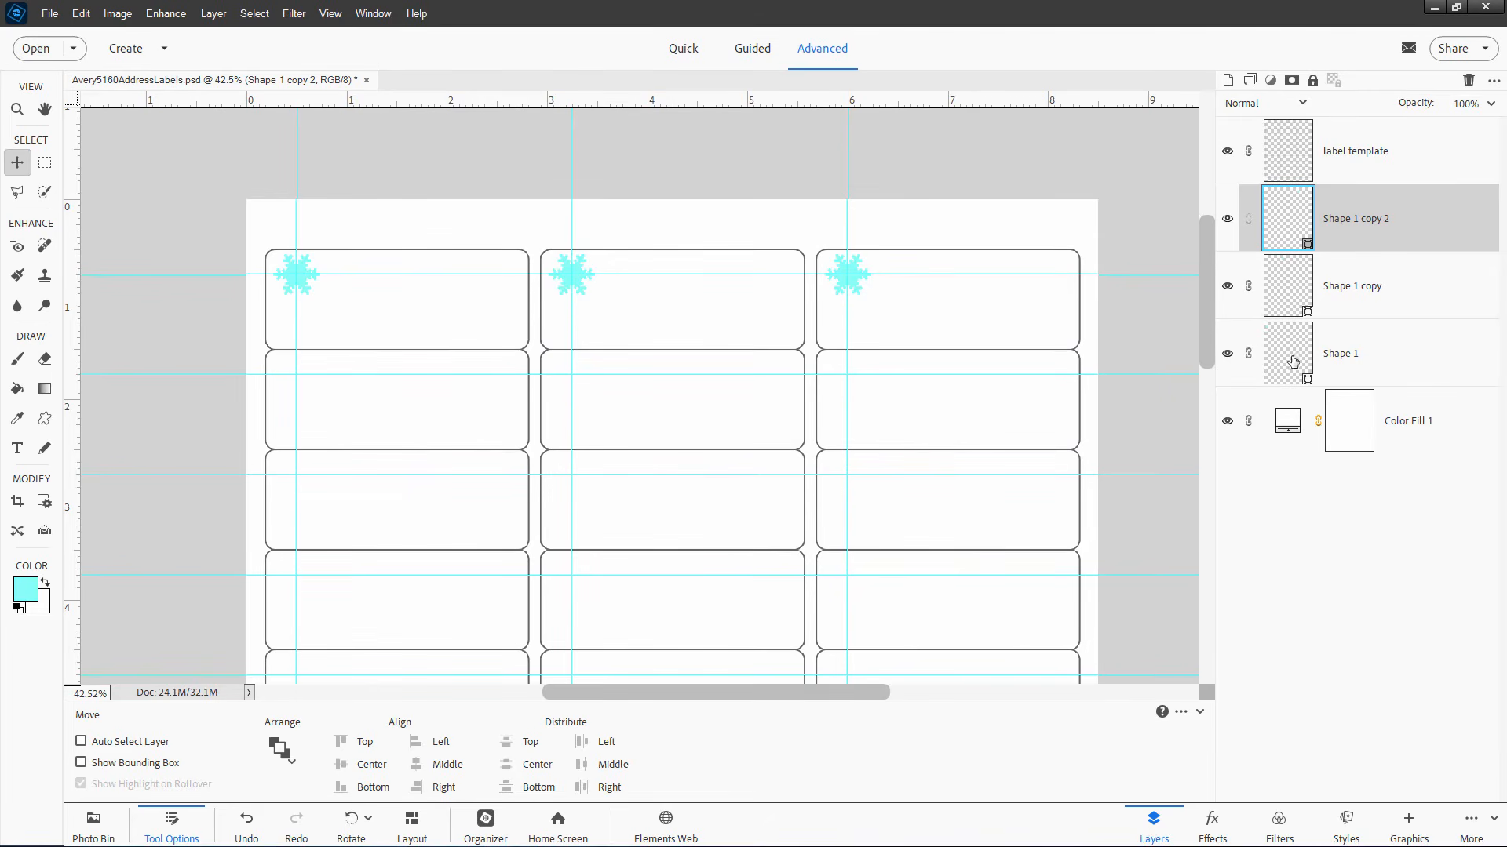
left_click(1397, 363)
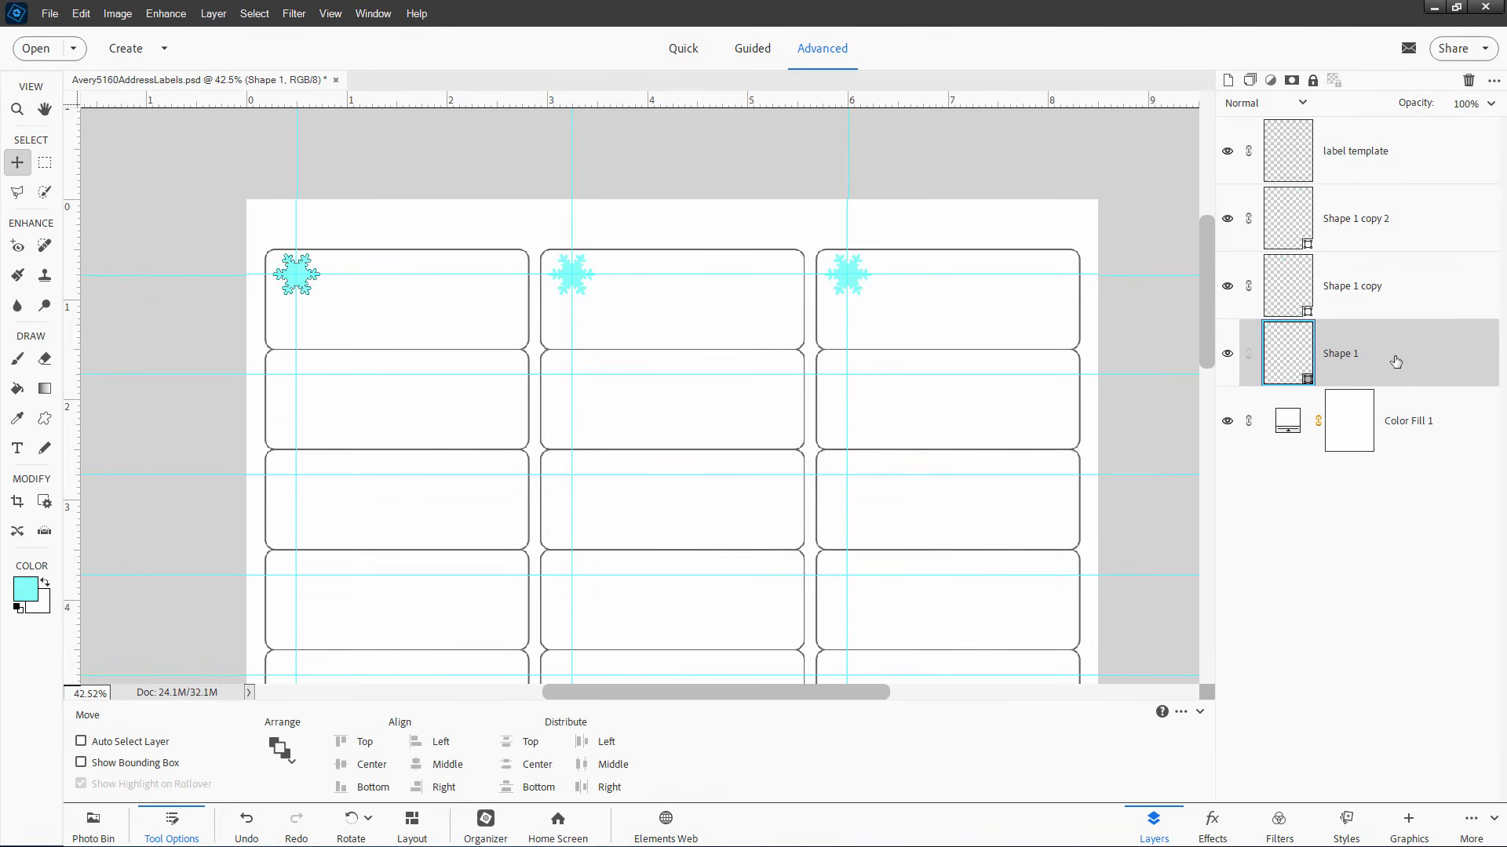
right_click(1378, 360)
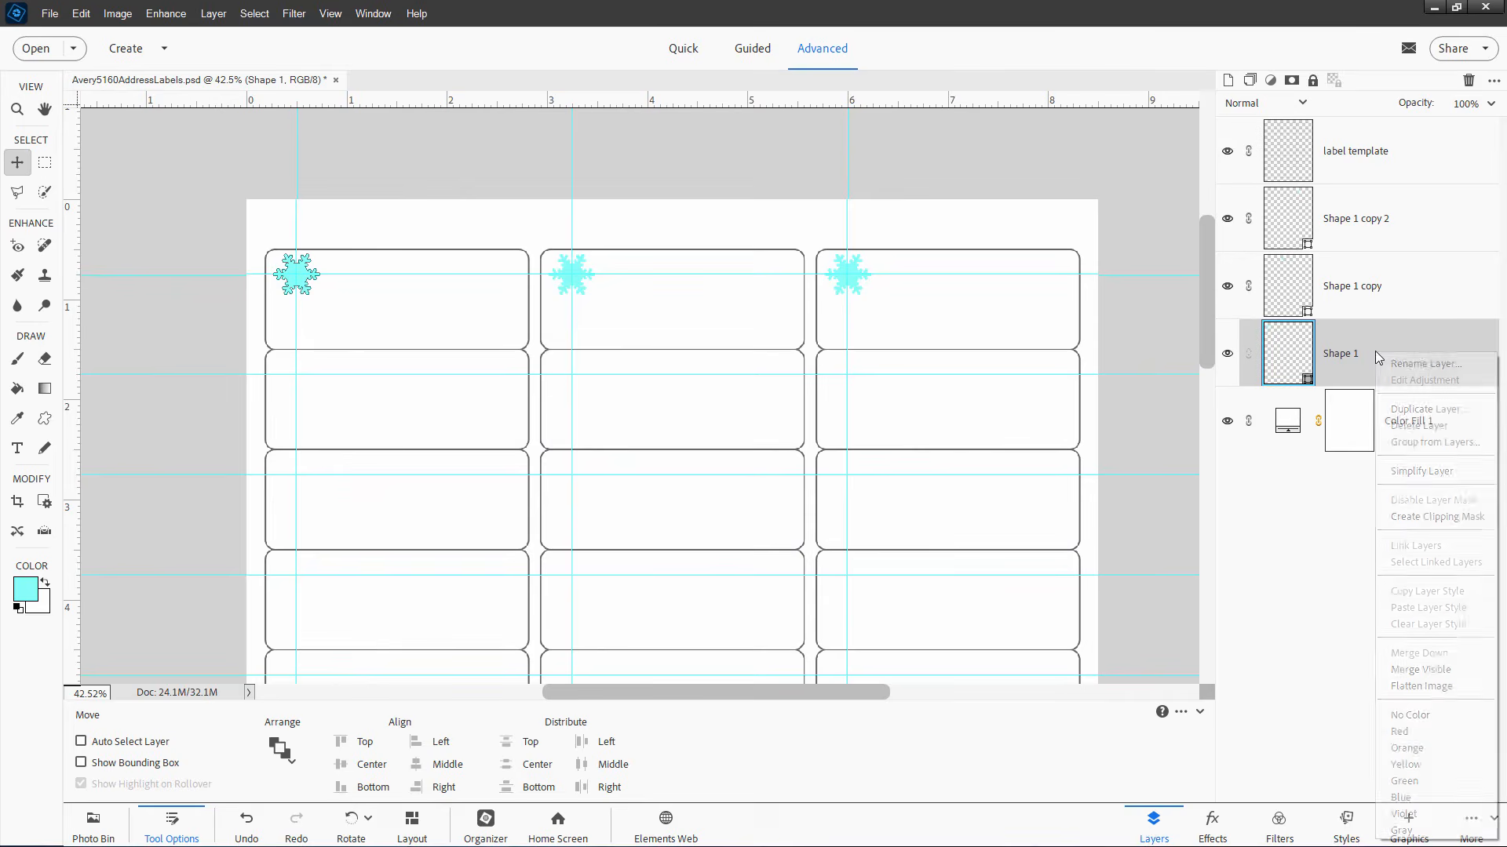
left_click(1405, 408)
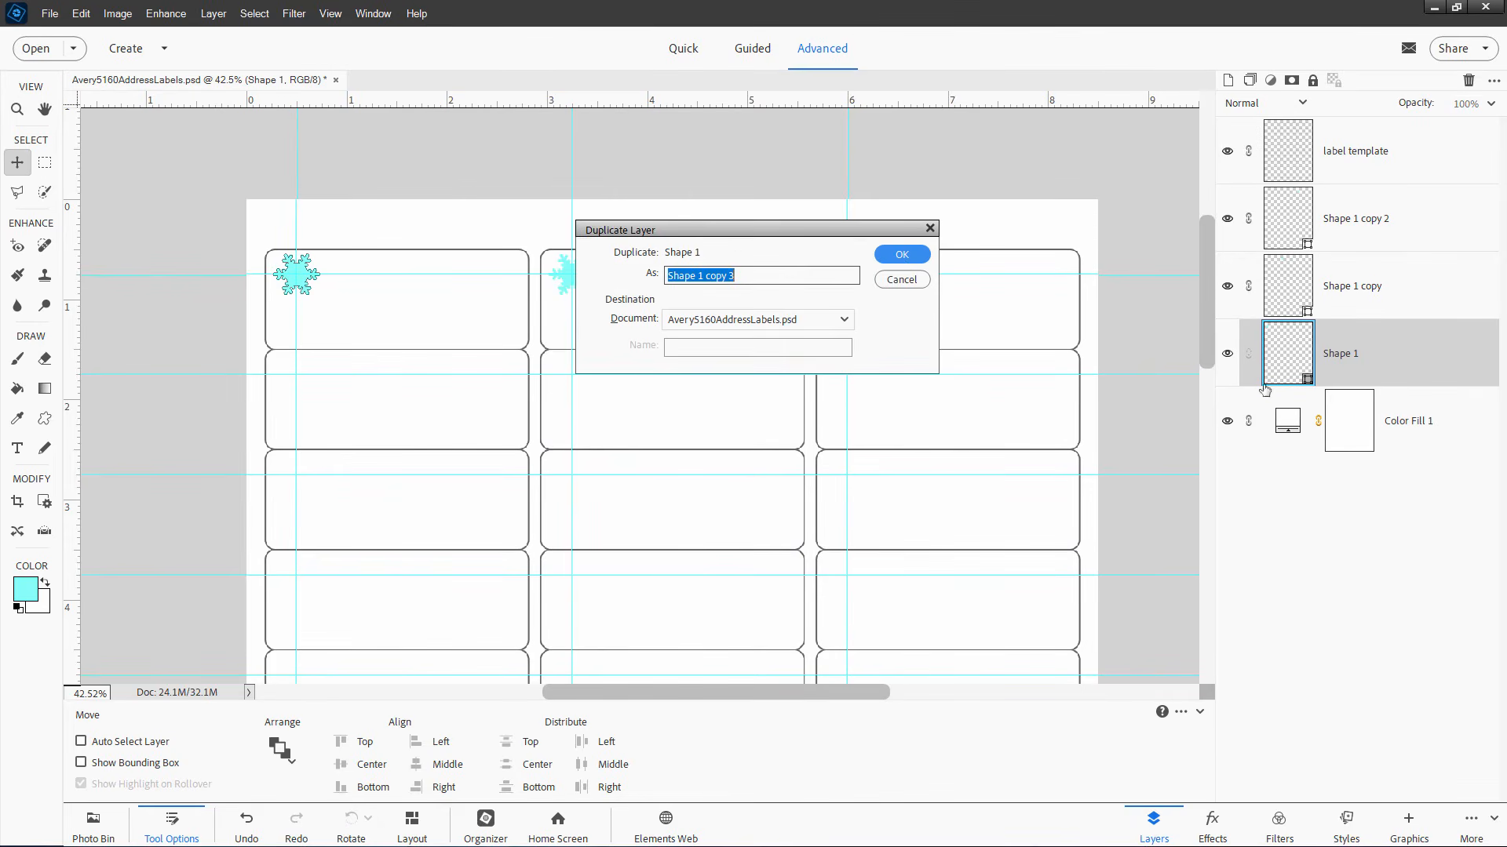
left_click(901, 254)
left_click(1318, 426)
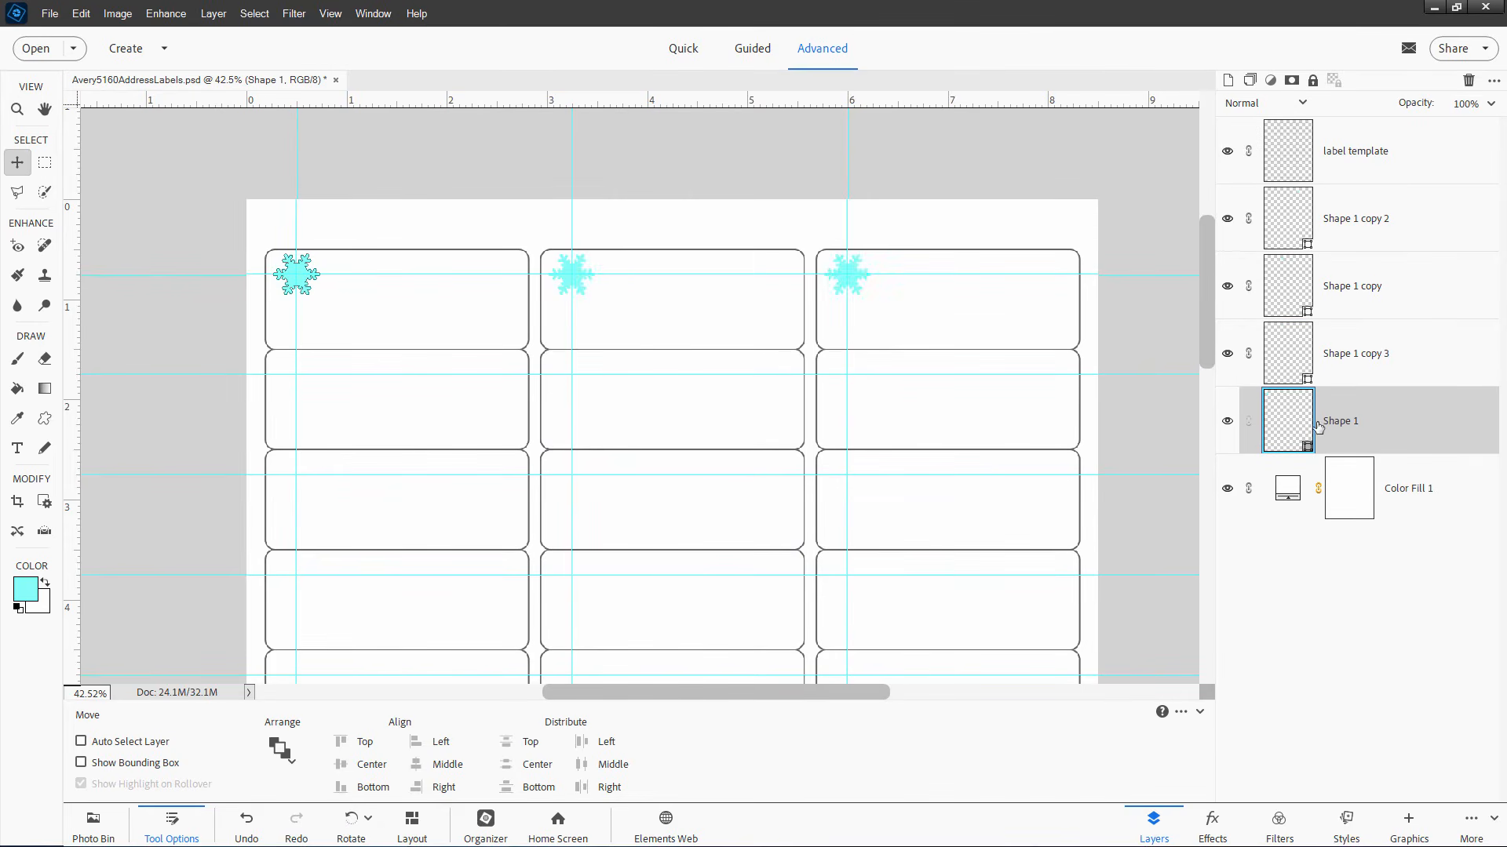
left_click(1227, 422)
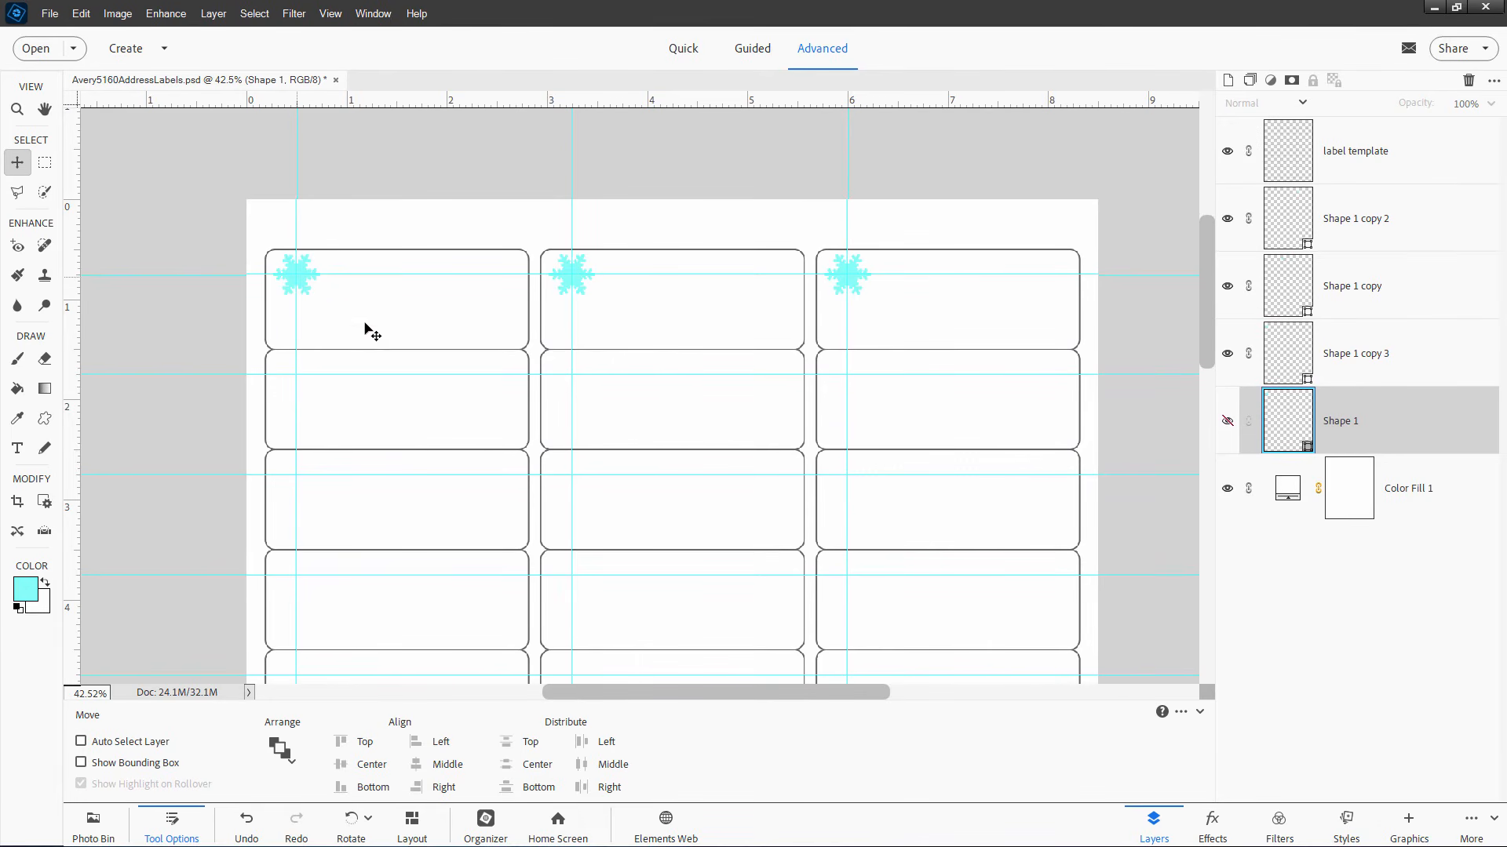
Step: Merge the three visible snowflake shape layers of the top row into one shape layer
left_click(1427, 233)
left_click(1400, 357, "shift")
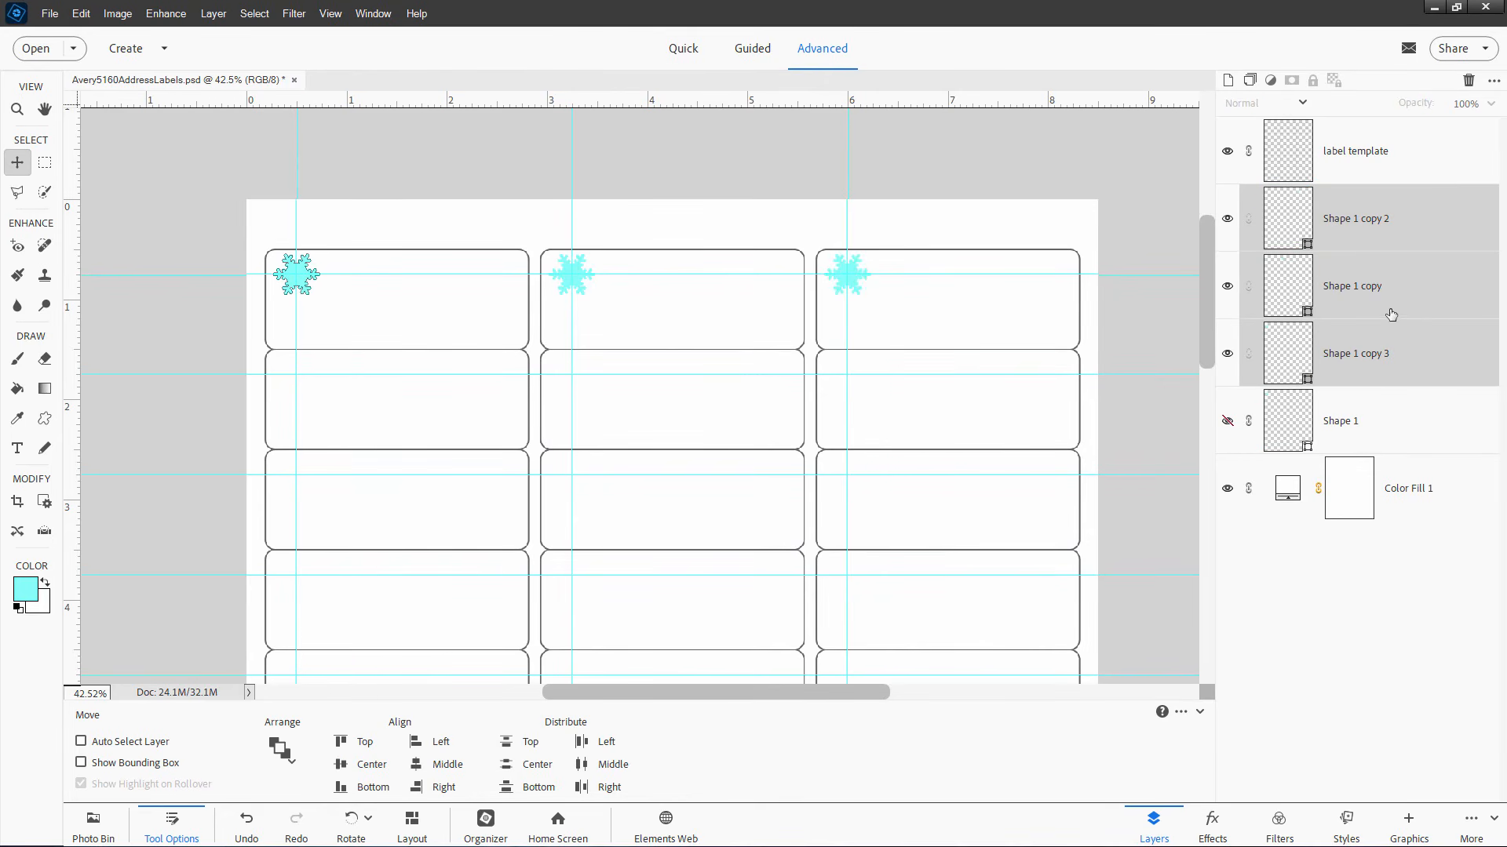
right_click(1410, 290)
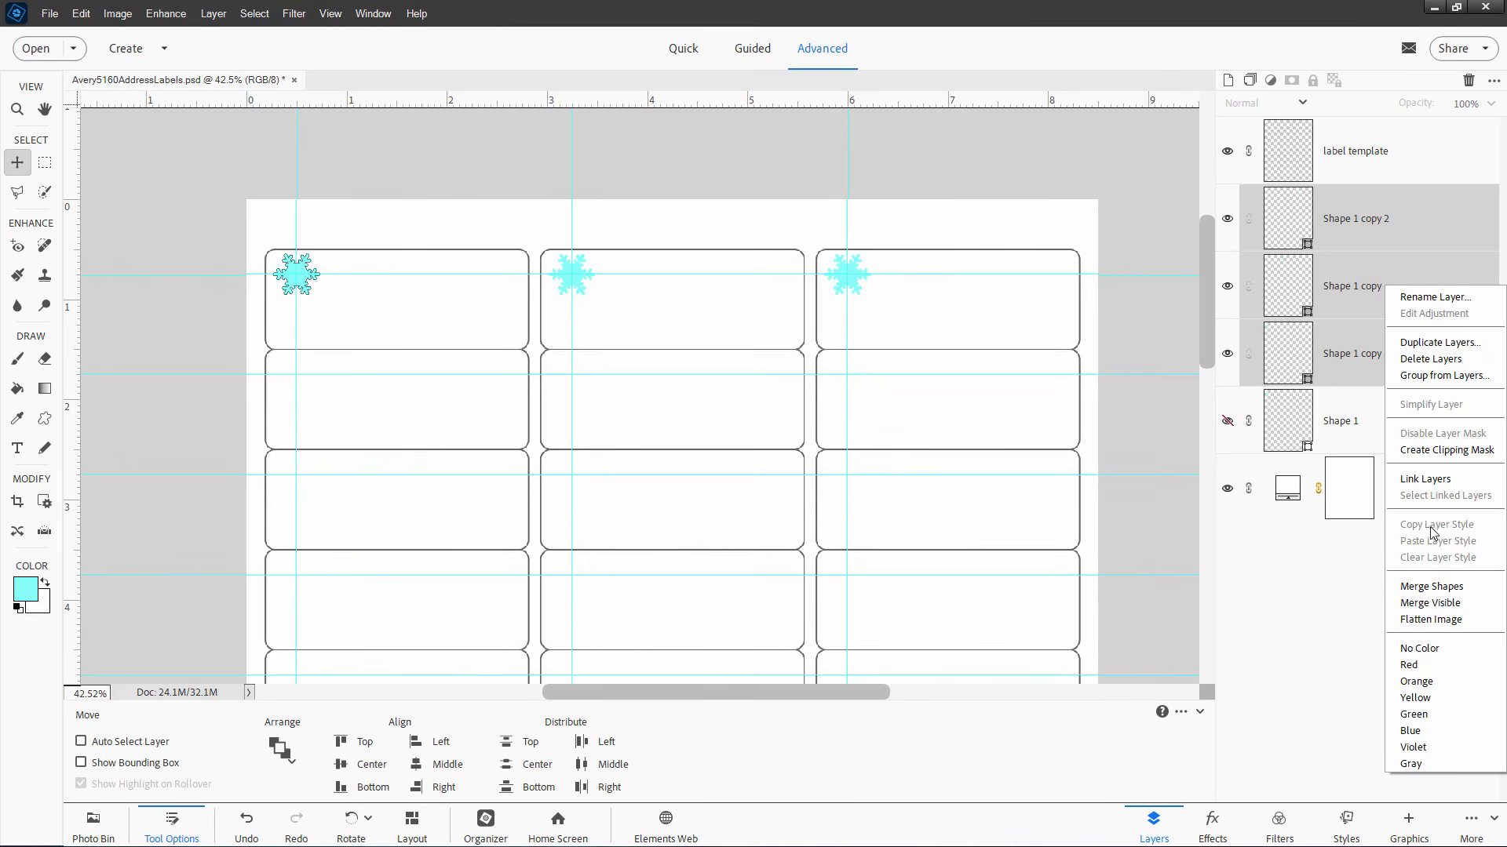
left_click(1432, 587)
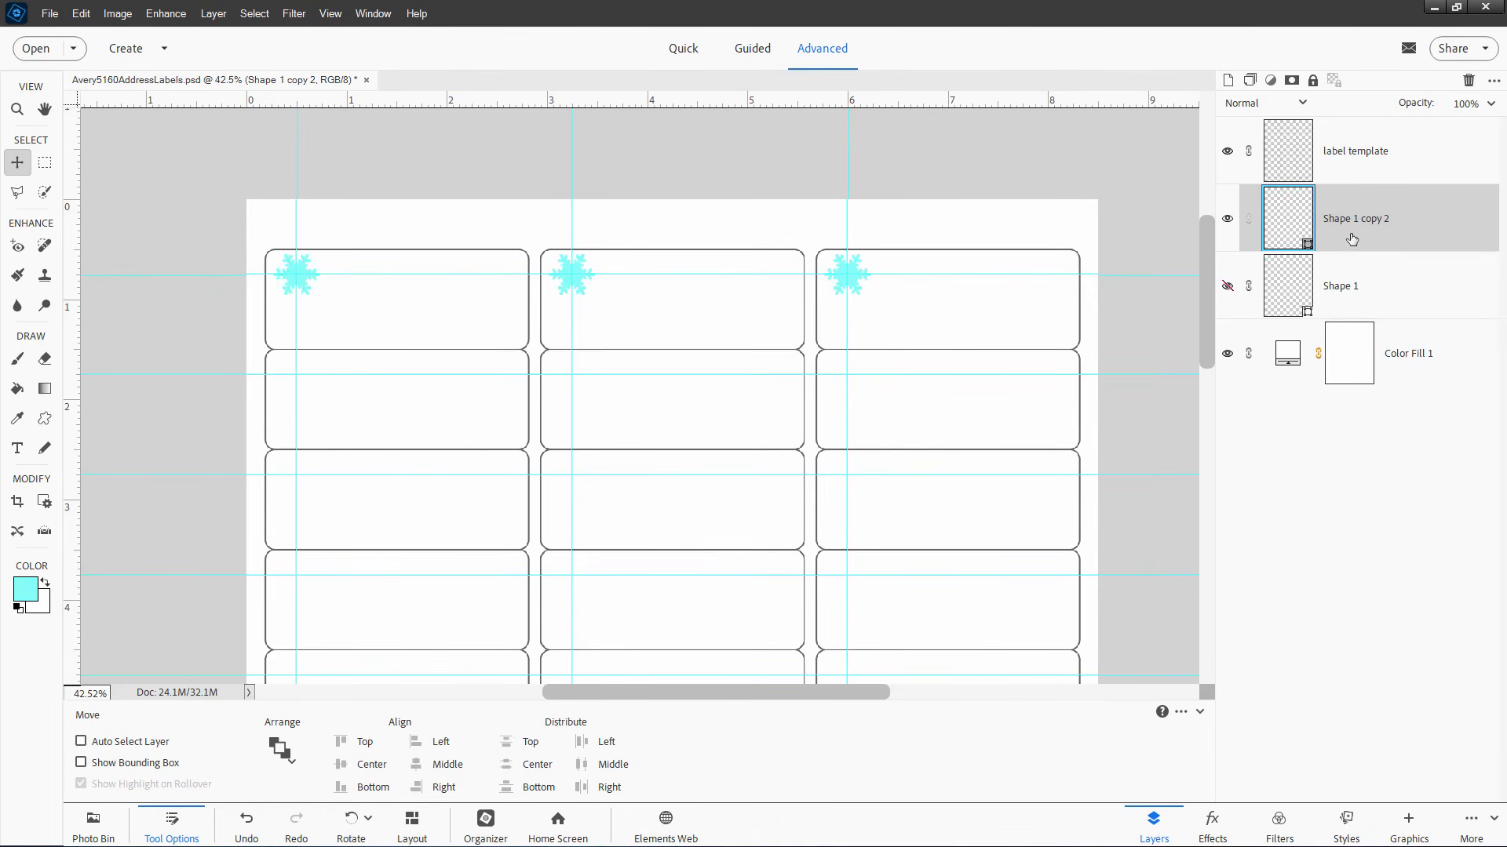
Step: Duplicate the merged snowflake row and move the copy onto the guide in the second label row
right_click(1354, 236)
left_click(1381, 290)
left_click(902, 255)
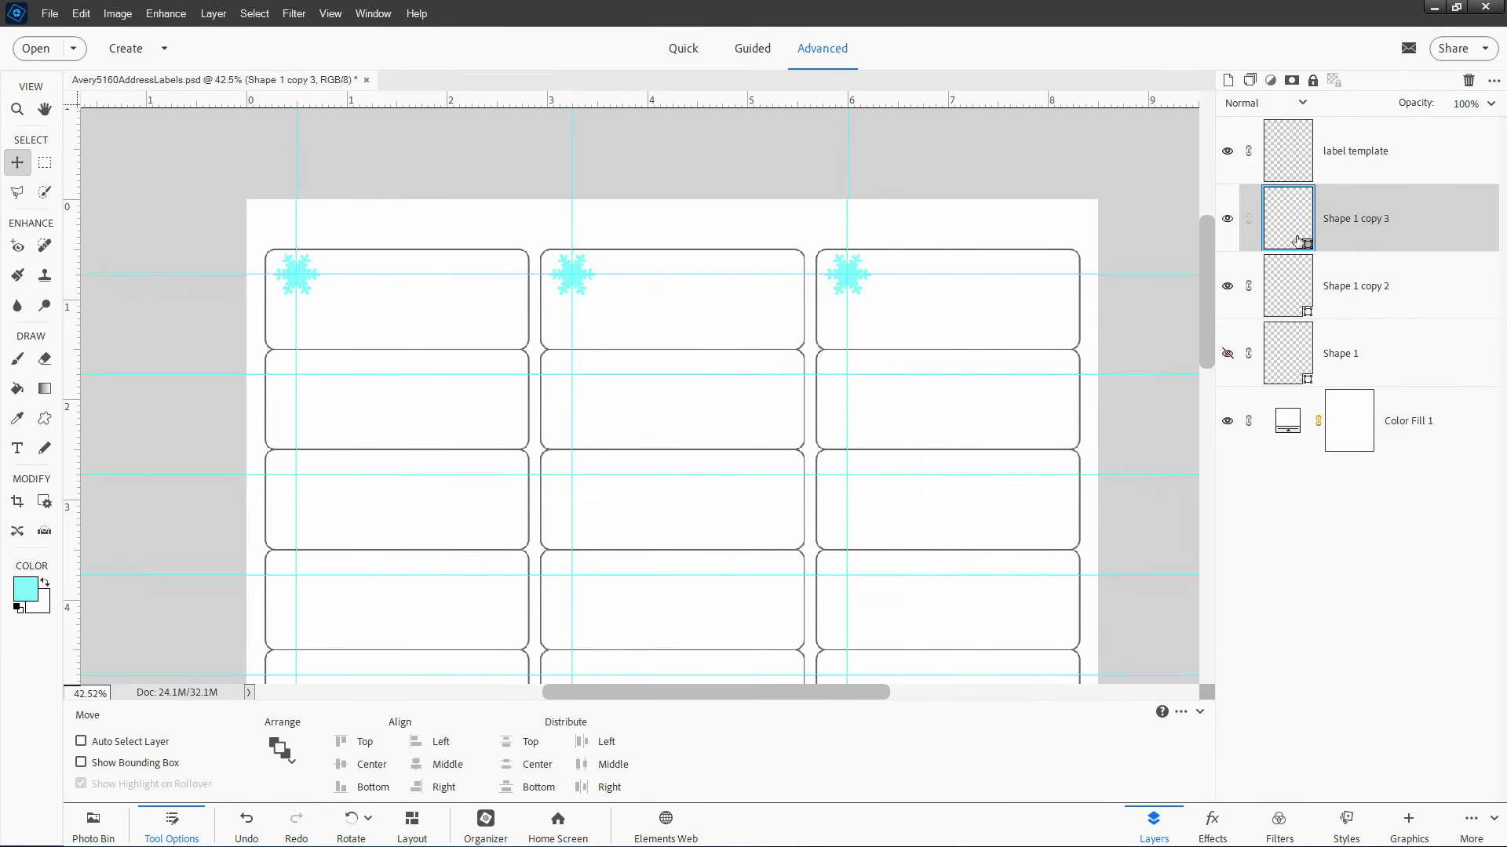
left_click_drag(578, 279, 578, 382)
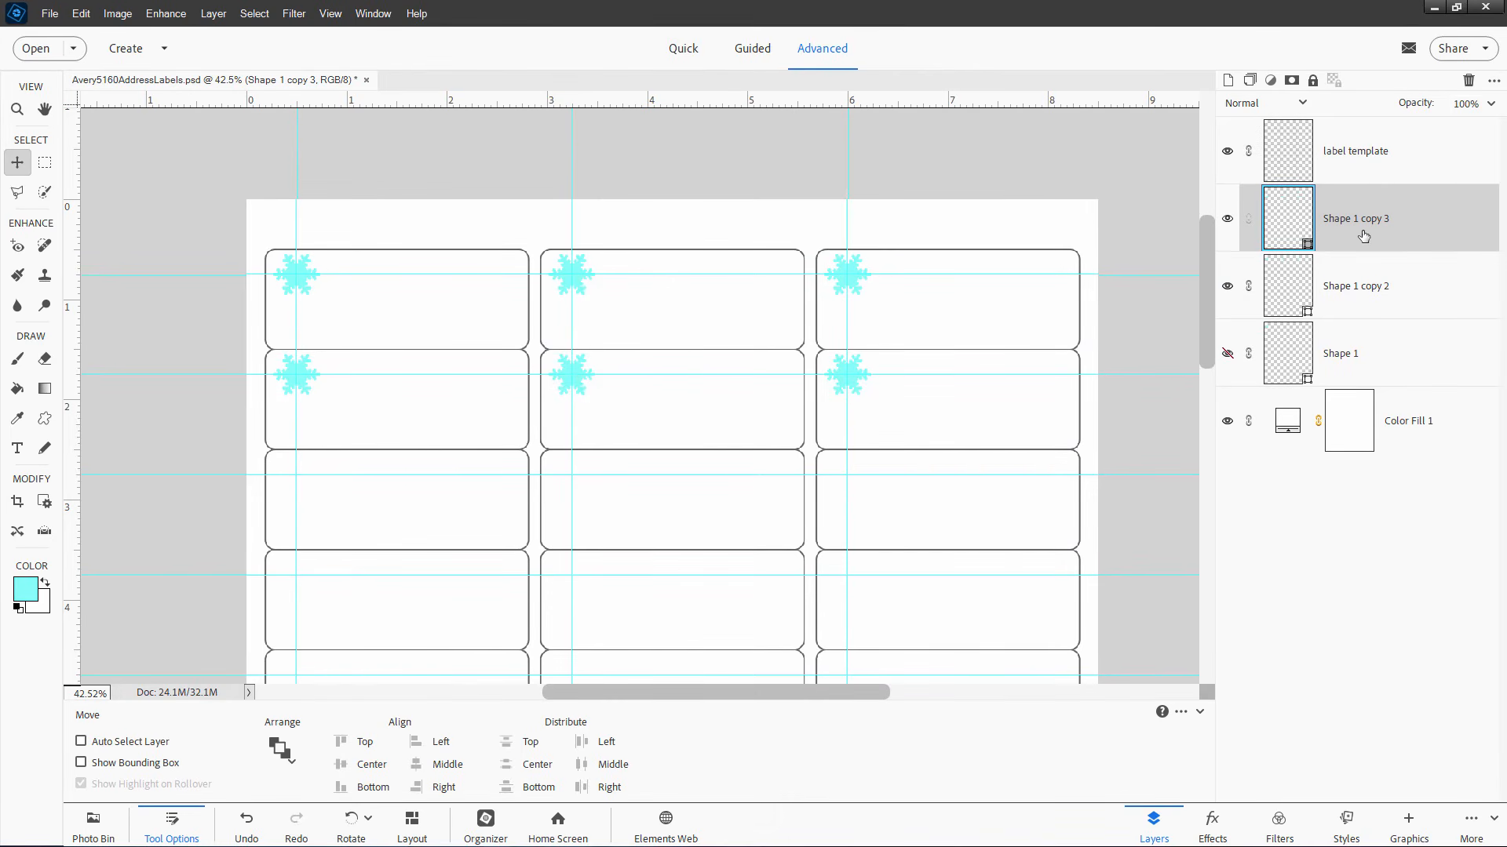
Step: Merge the first-row and second-row snowflake layers, Shape 1 copy 2 and Shape 1 copy 3, into one shape layer
left_click(1402, 293, "ctrl")
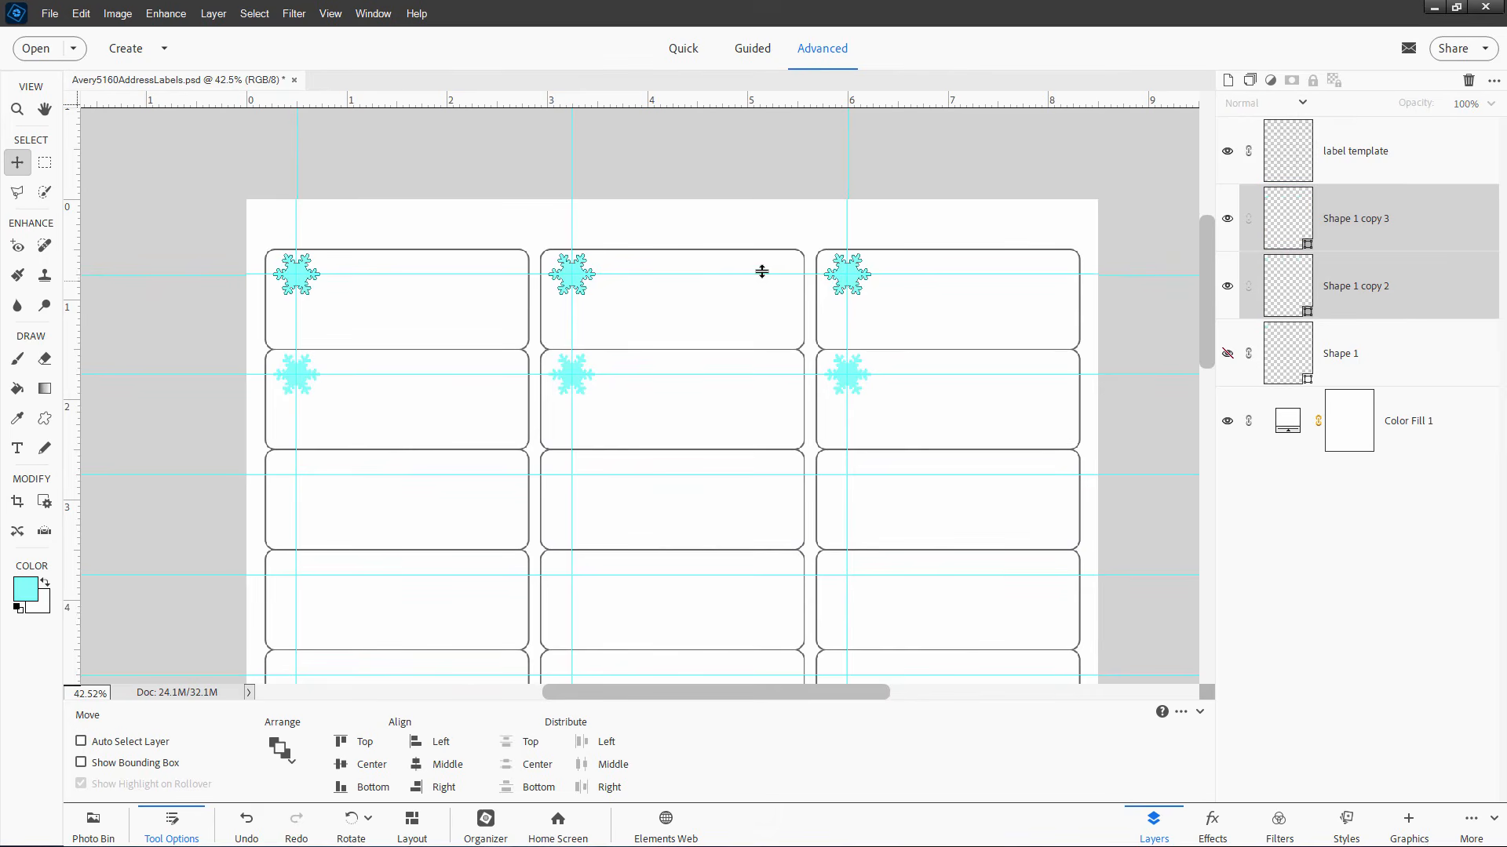
right_click(1336, 265)
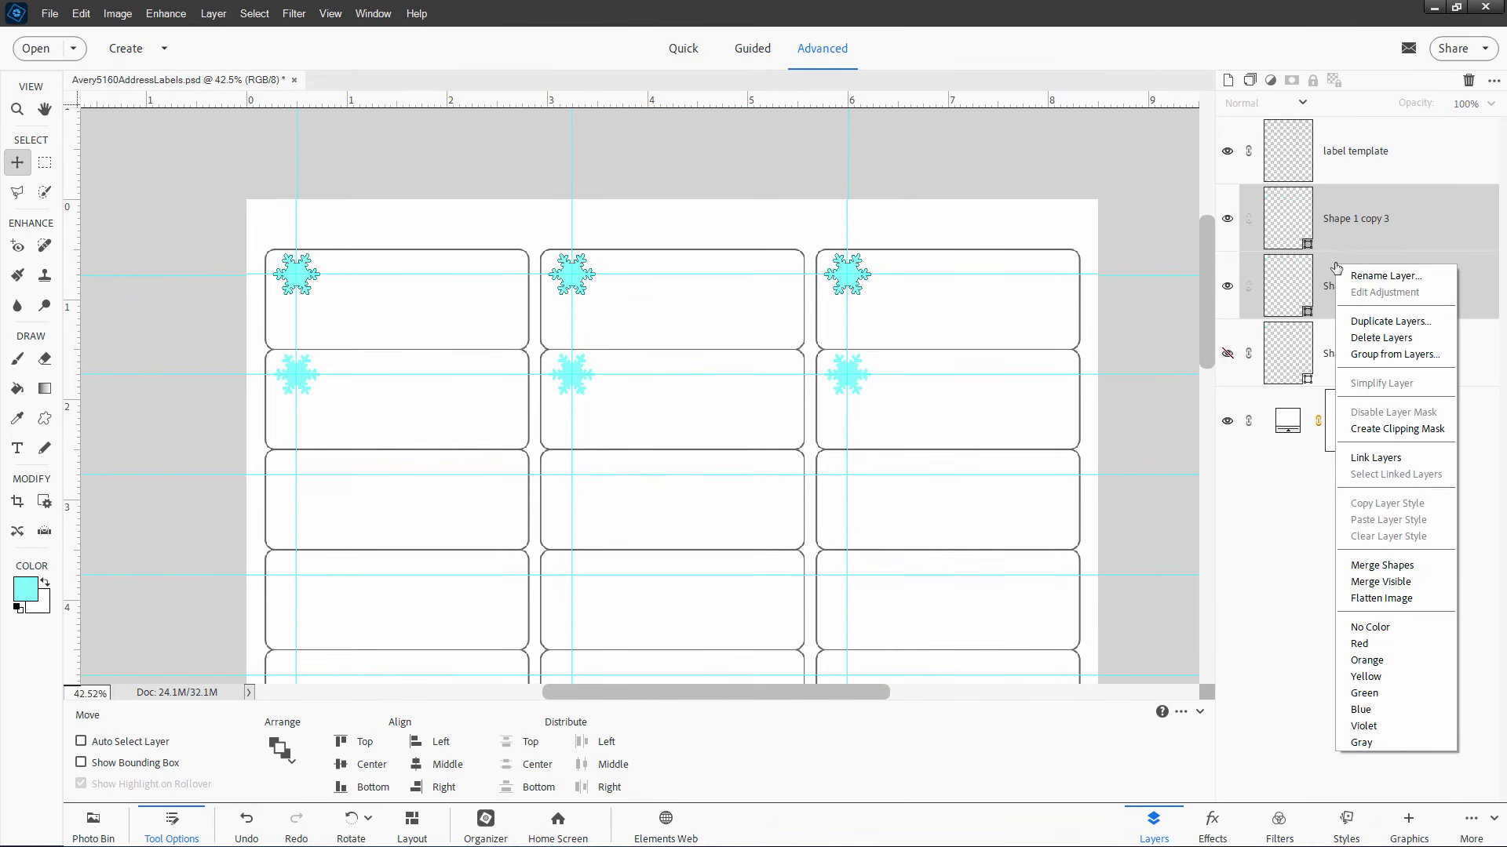
left_click(1382, 566)
Step: Duplicate the merged two-row snowflake layer and move the copy onto the guides in the third and fourth label rows
right_click(1346, 237)
left_click(1397, 289)
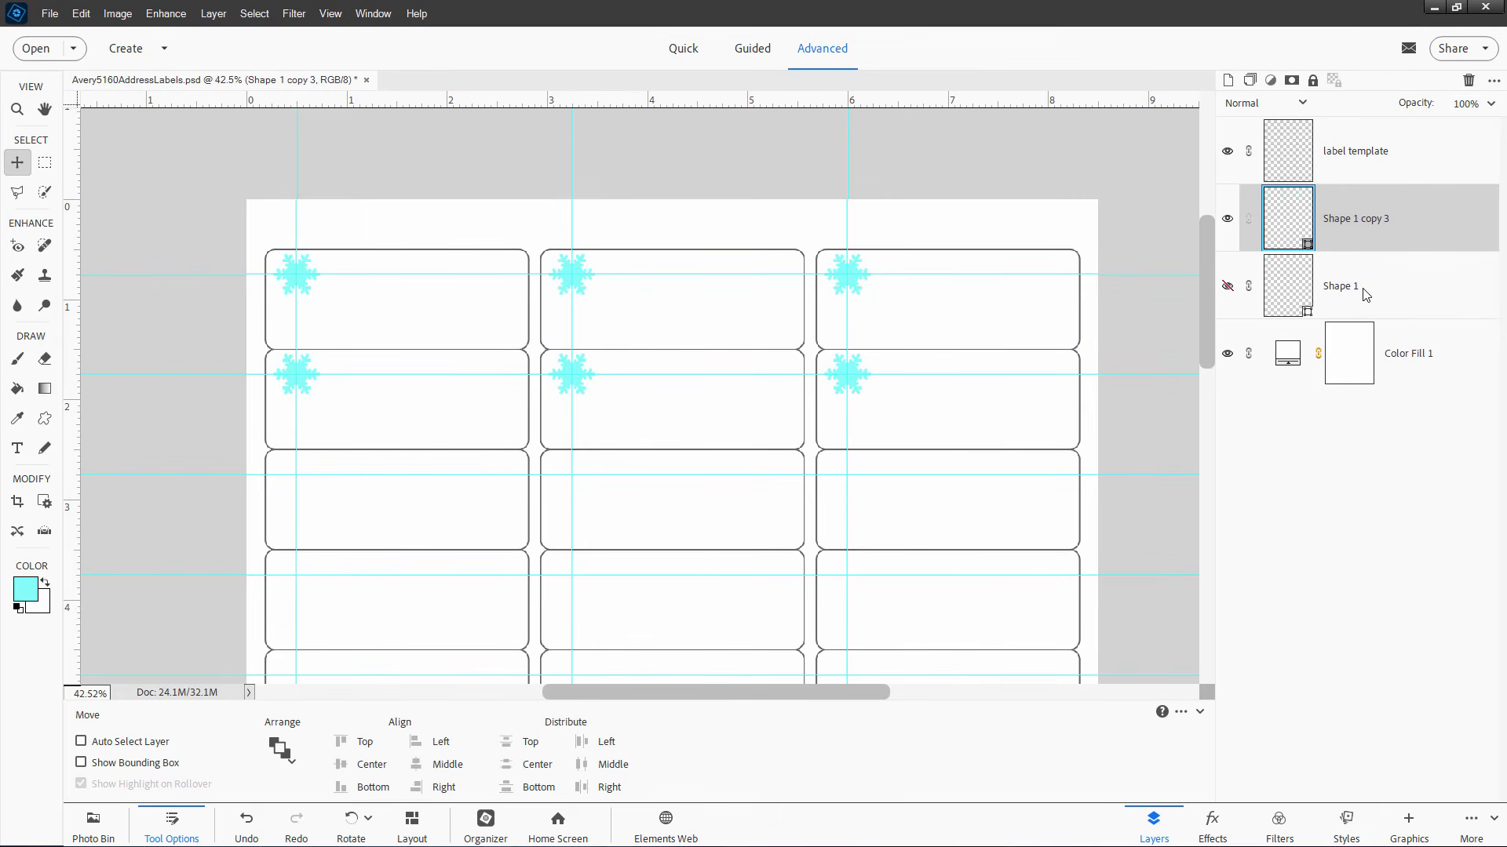
left_click(900, 256)
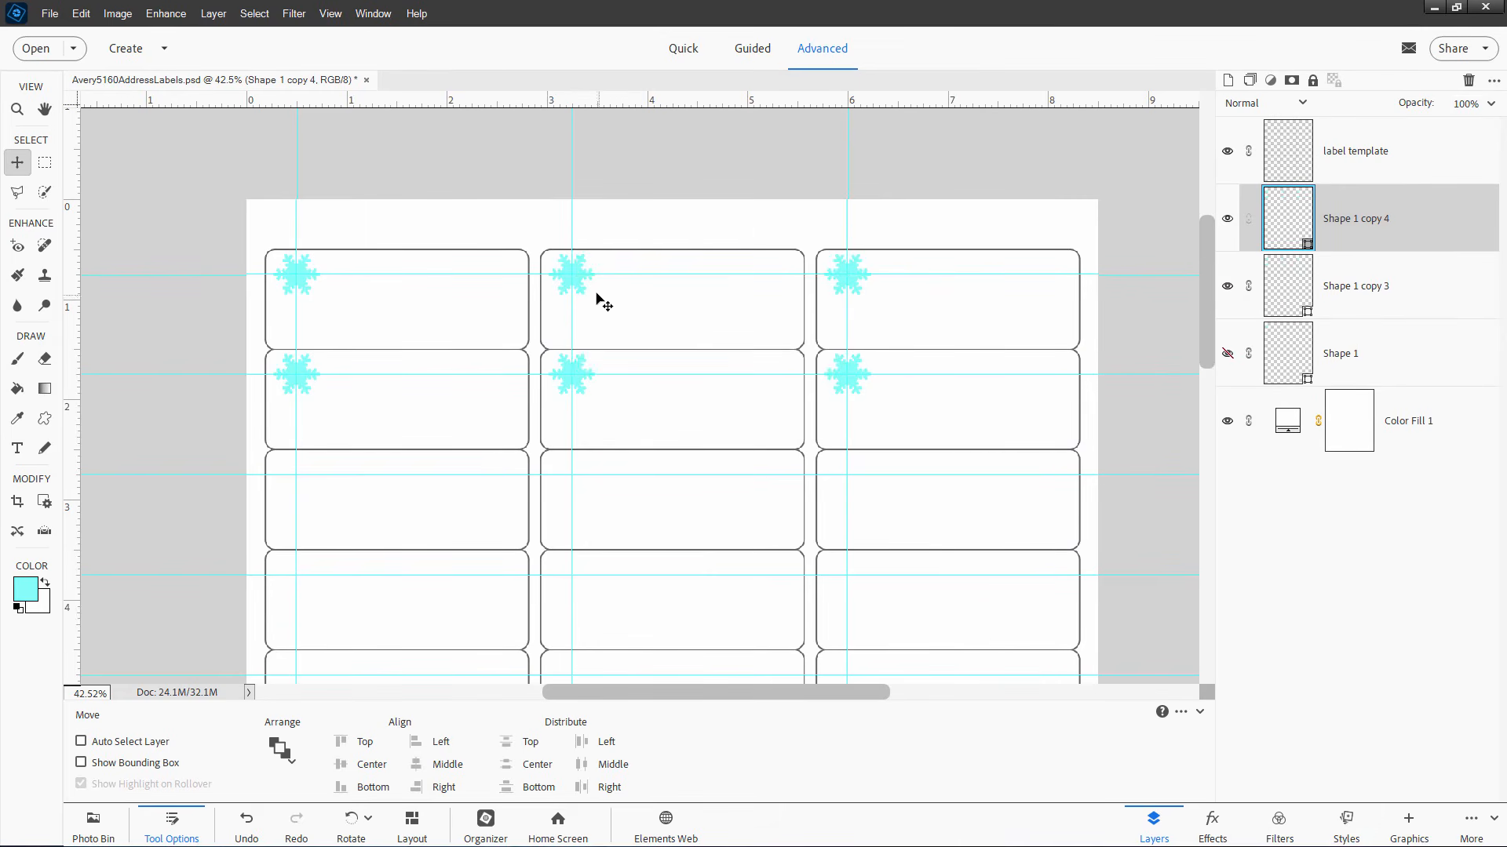
left_click_drag(839, 406, 847, 589)
left_click_drag(1206, 272, 1206, 310)
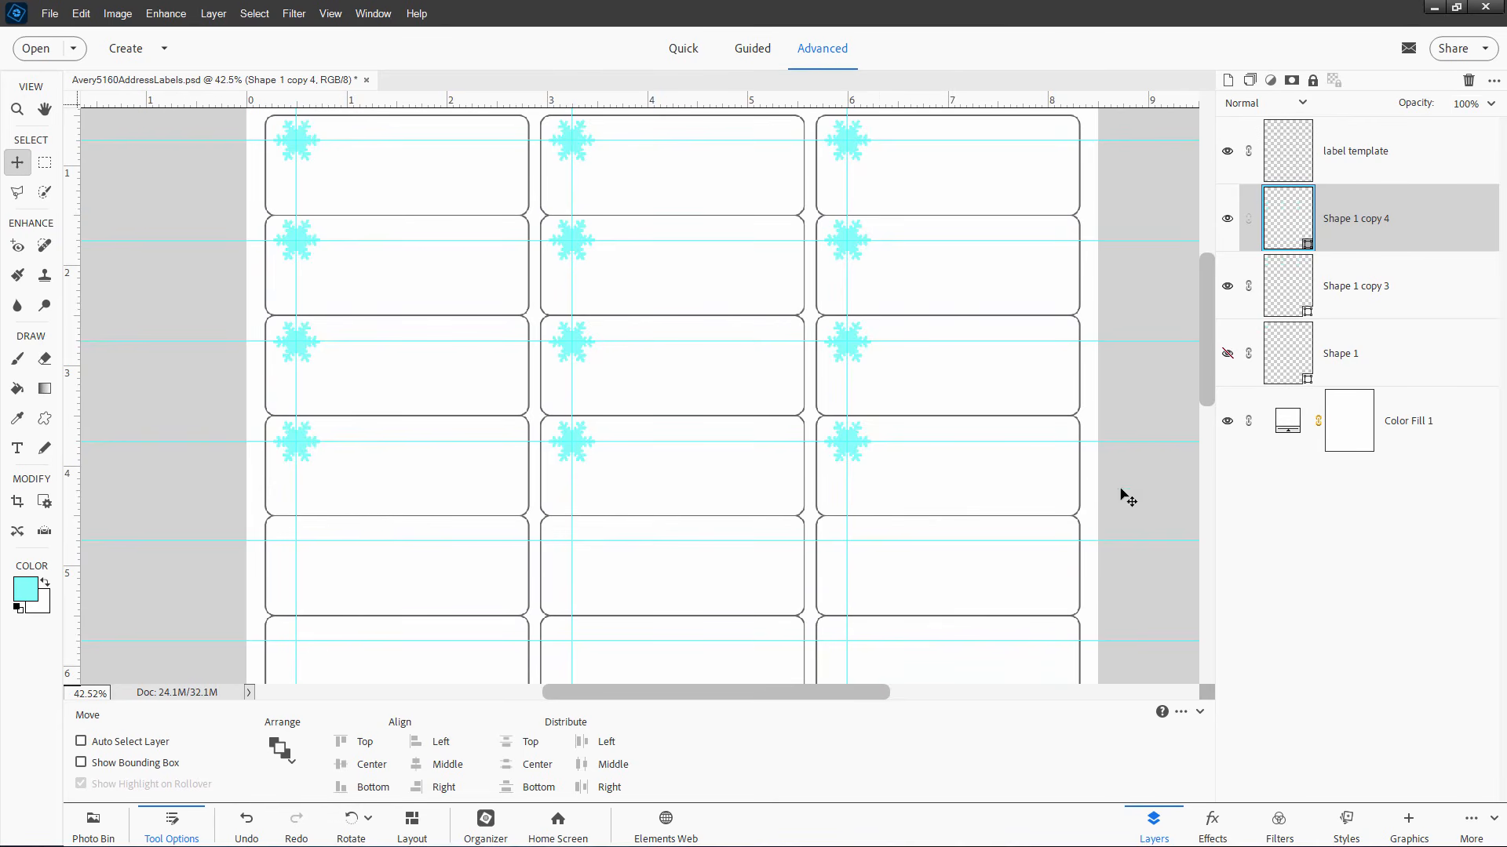
mouse_move(1202, 378)
left_mouse_down()
mouse_move(1194, 520)
mouse_move(1198, 375)
left_mouse_up()
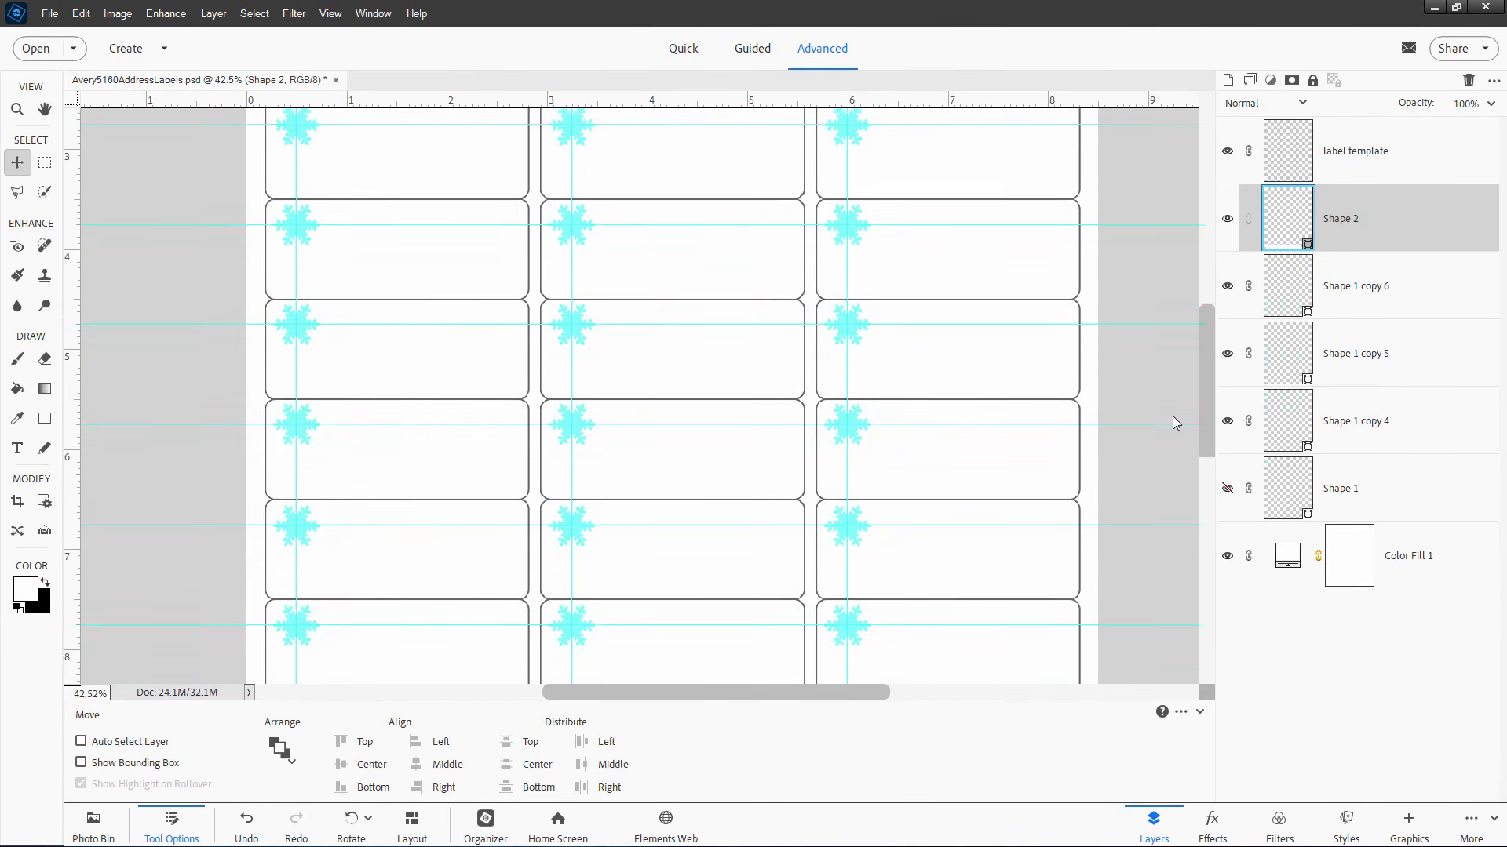
Step: Make black the foreground color and start a horizontal text at 12 pt in the first label of the second row
scroll(1165, 392, "down", 1)
scroll(1158, 346, "up", 3)
scroll(1157, 325, "up", 2)
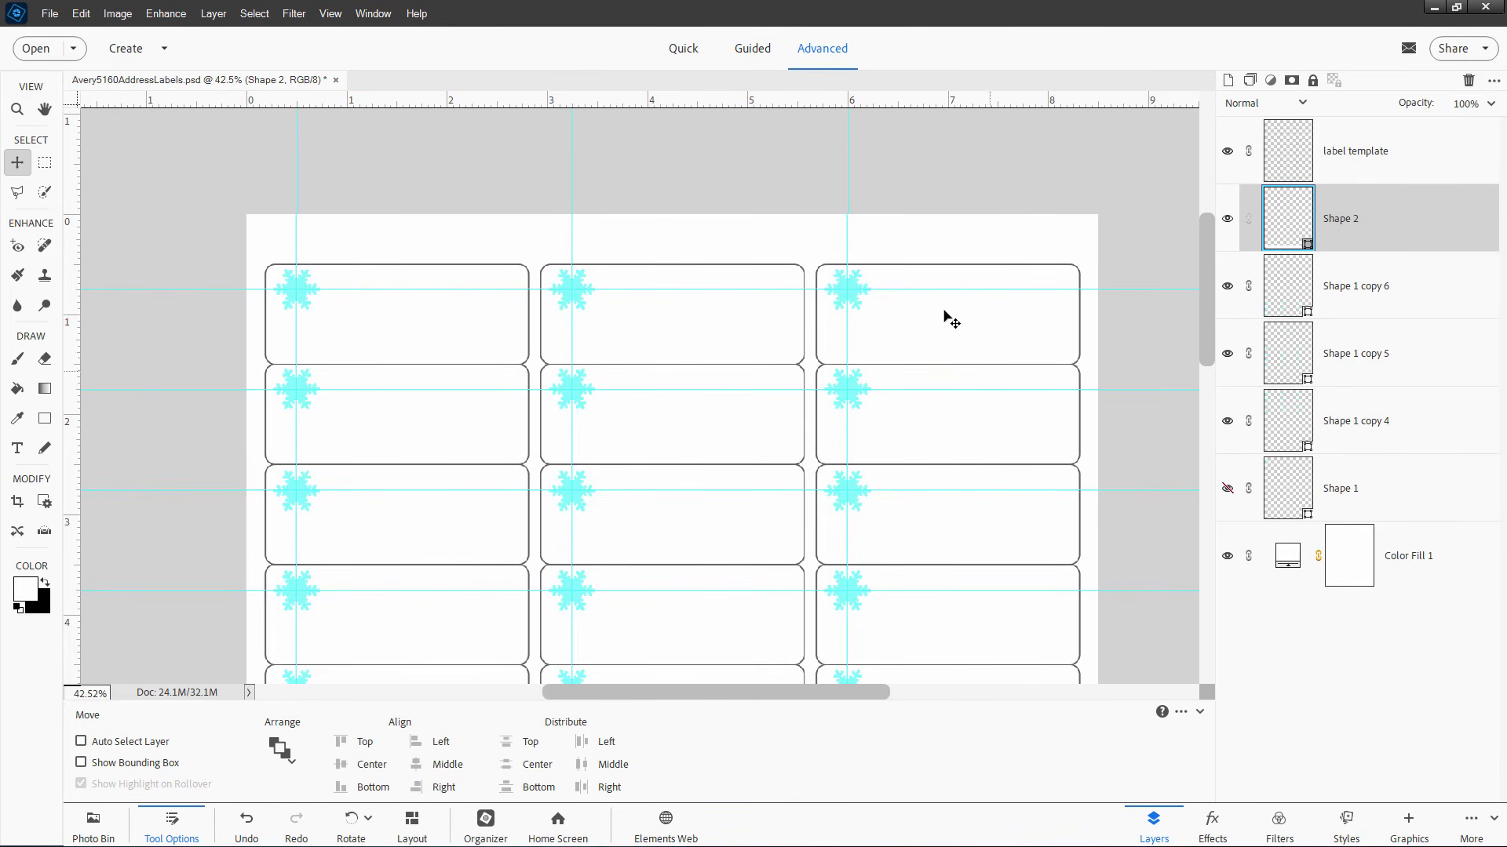
left_click(46, 585)
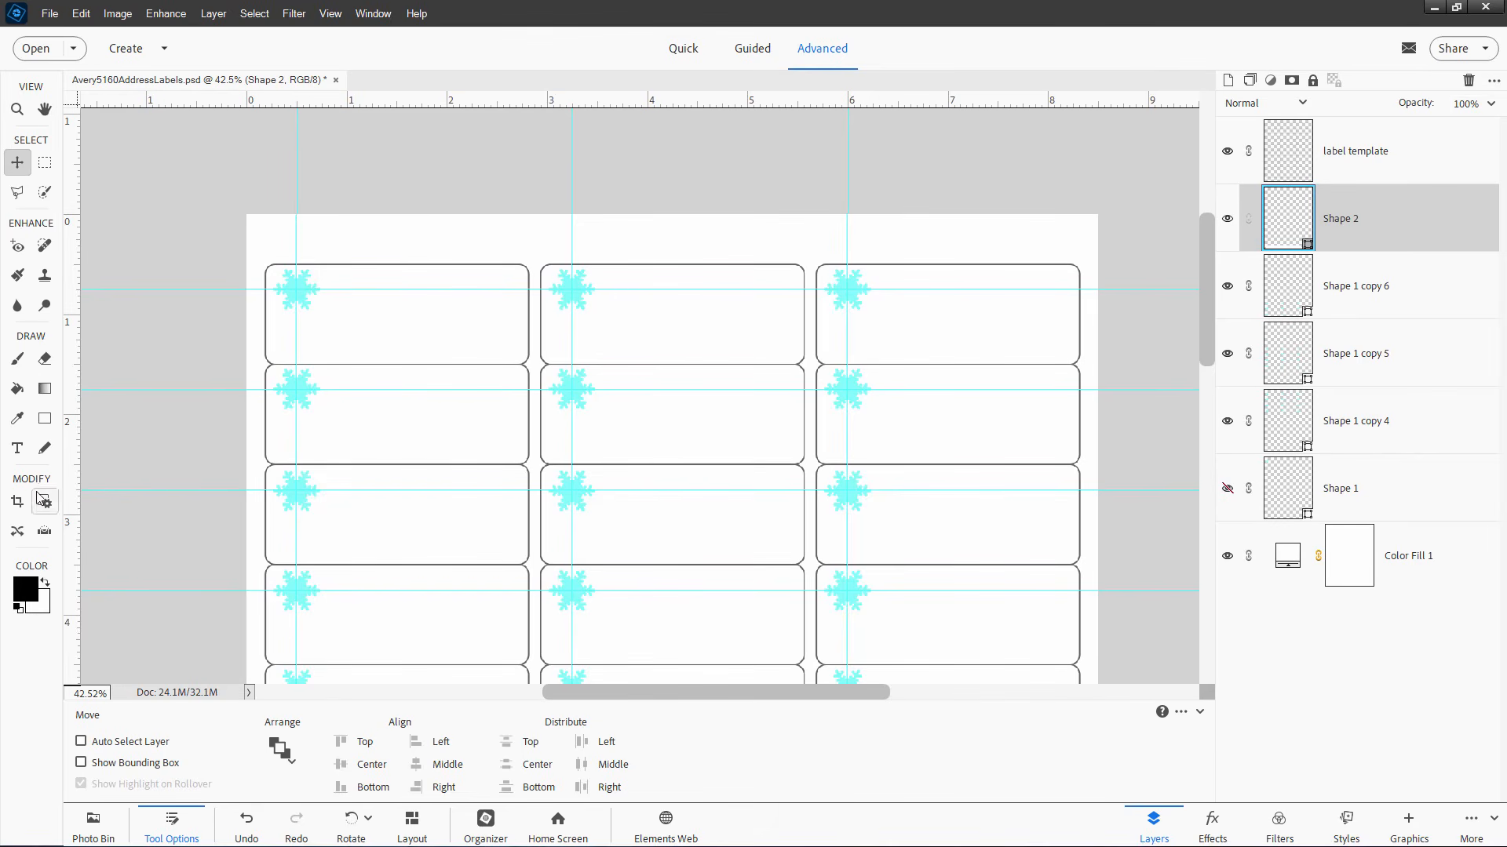
key("t")
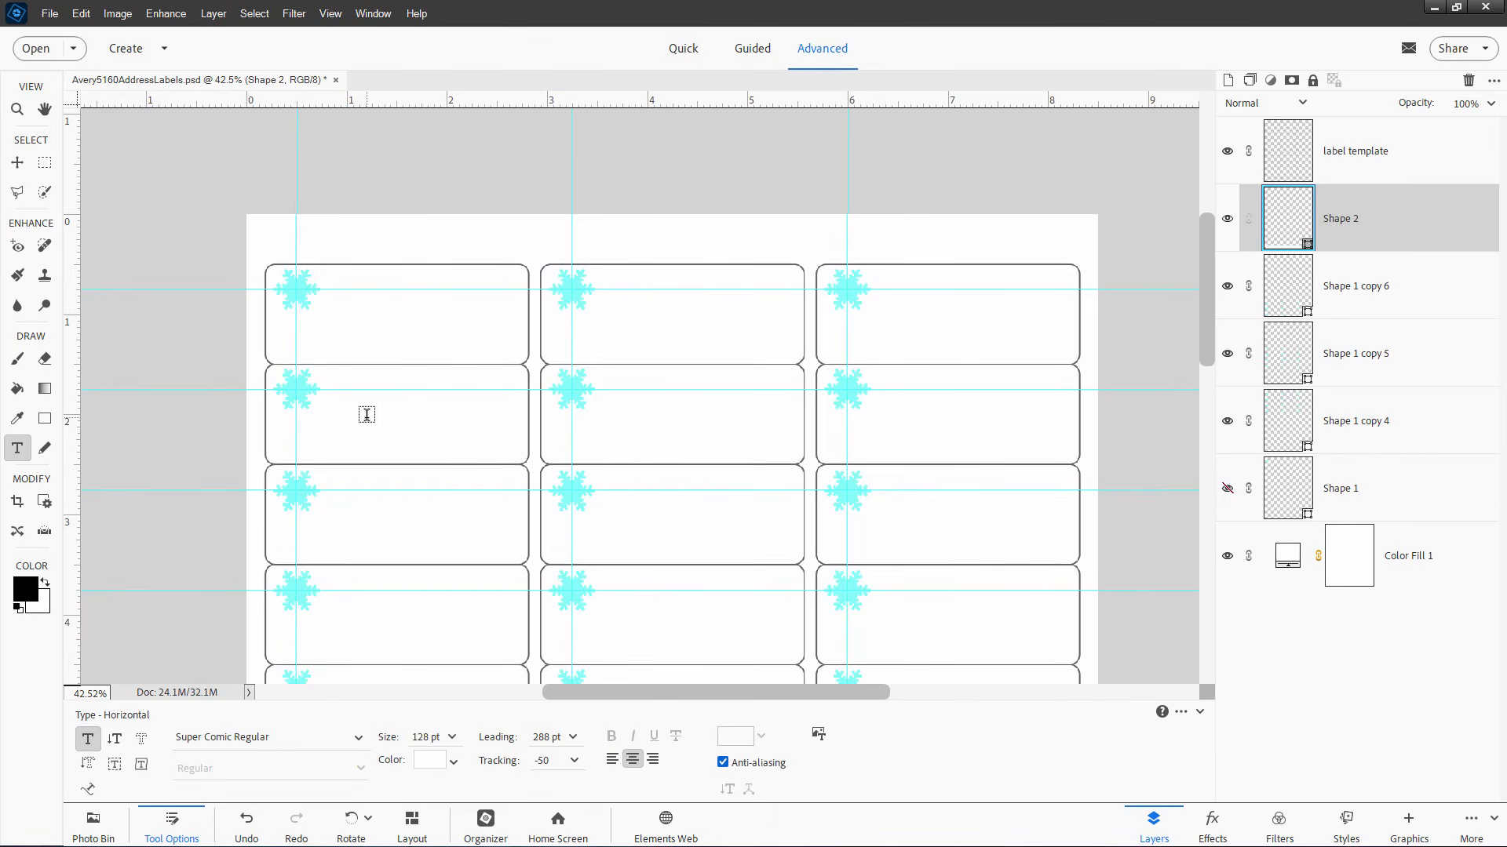
left_click(366, 414)
left_click(450, 737)
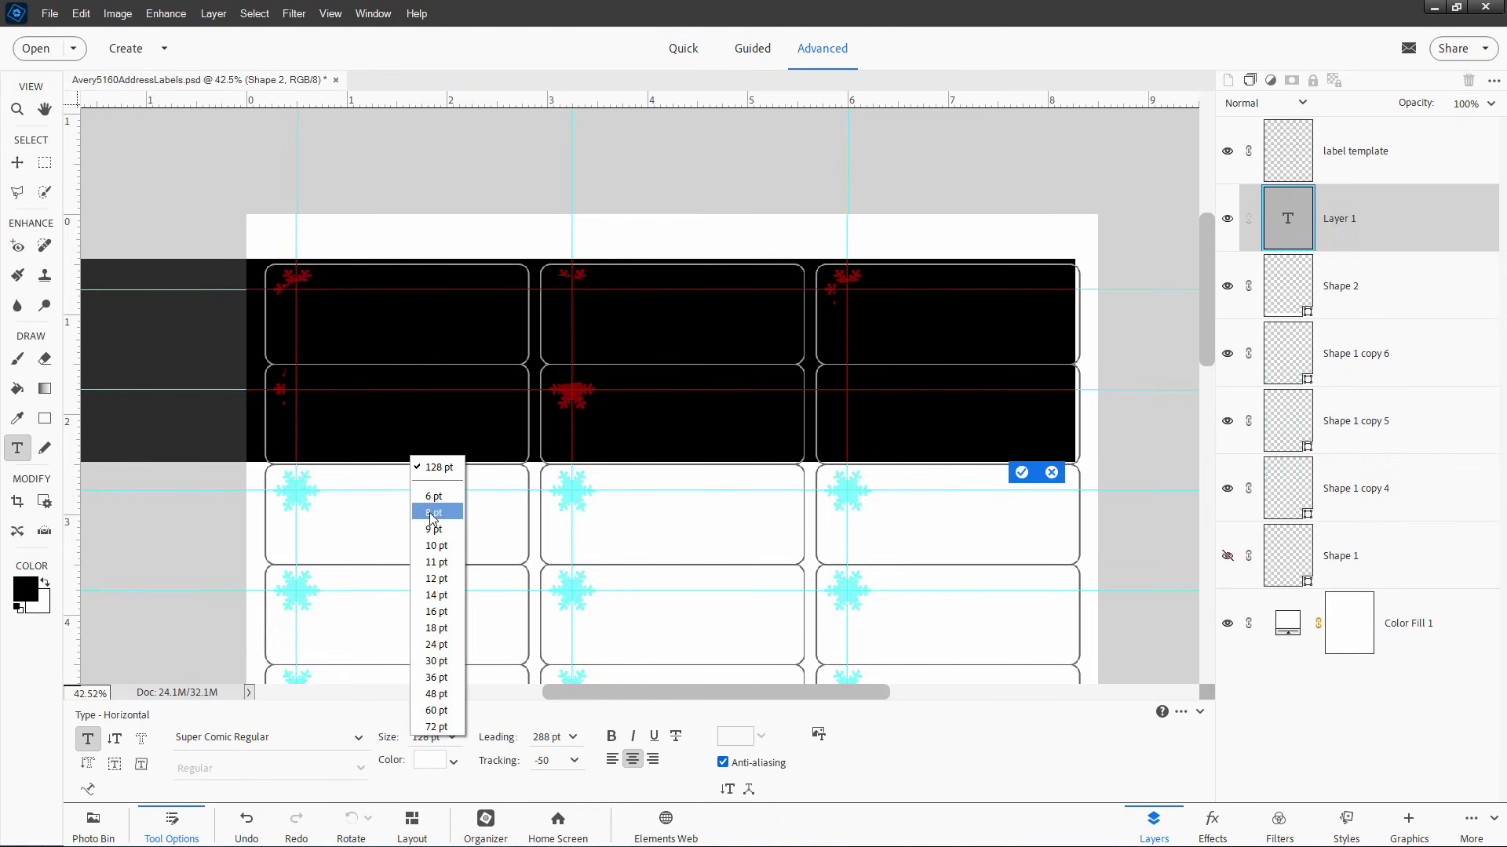
left_click(432, 513)
left_click(457, 741)
left_click(442, 590)
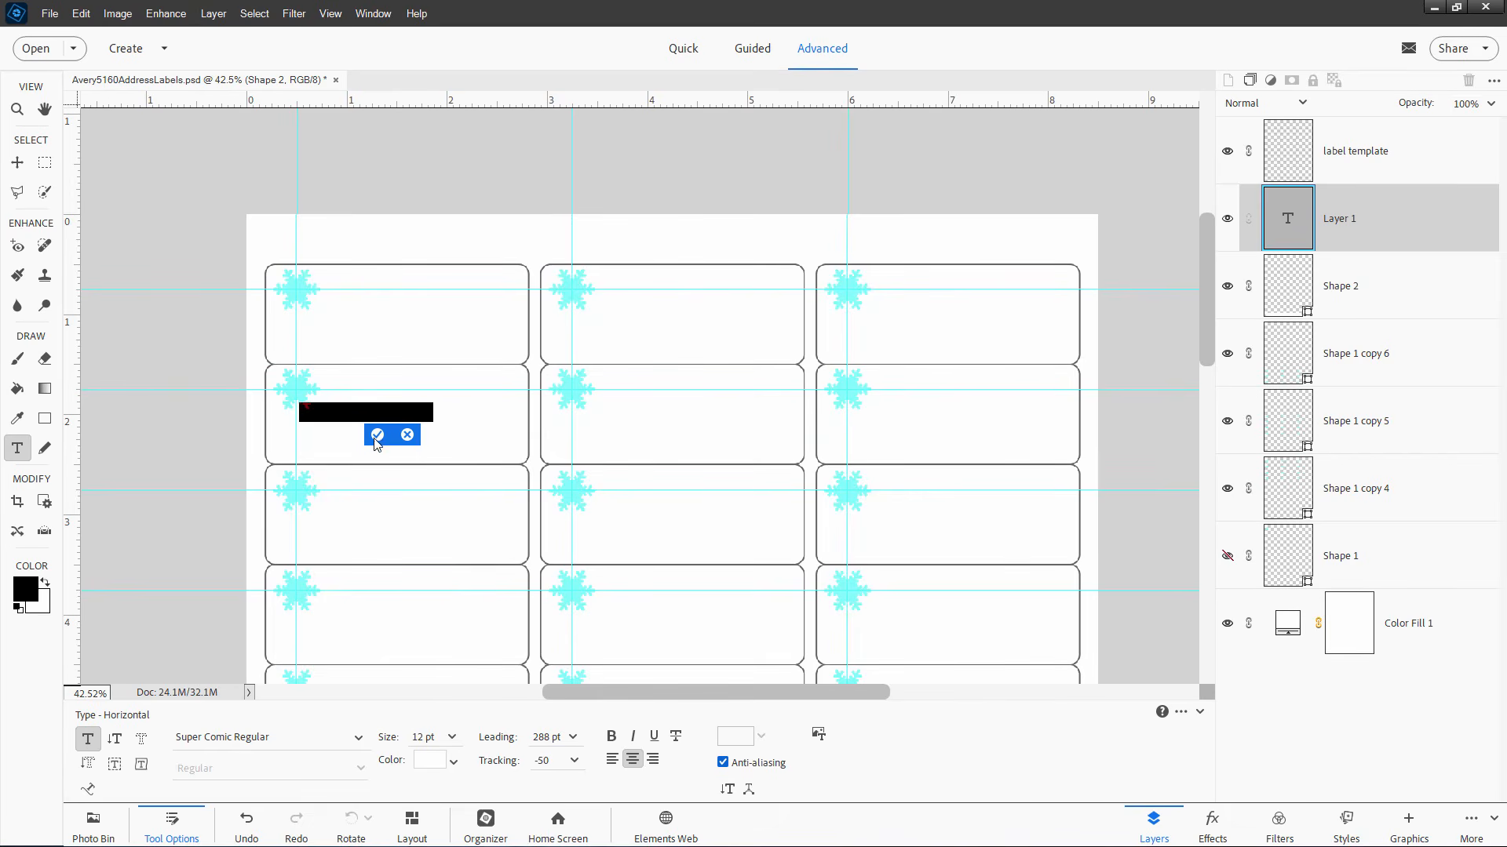
Step: Set the color of the placeholder text in the second-row label to black
left_click(379, 412)
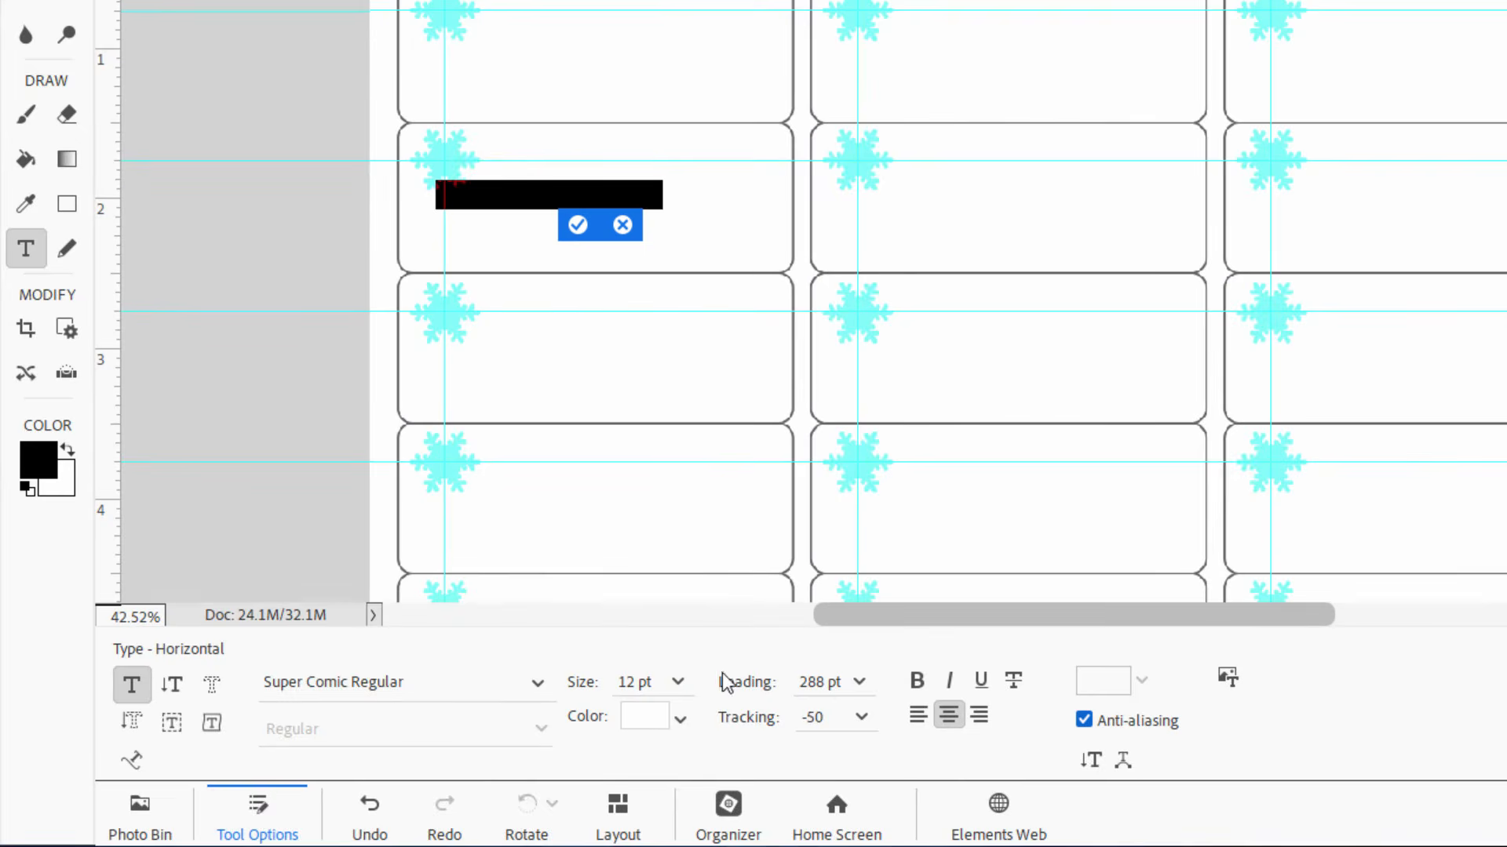
left_click(680, 723)
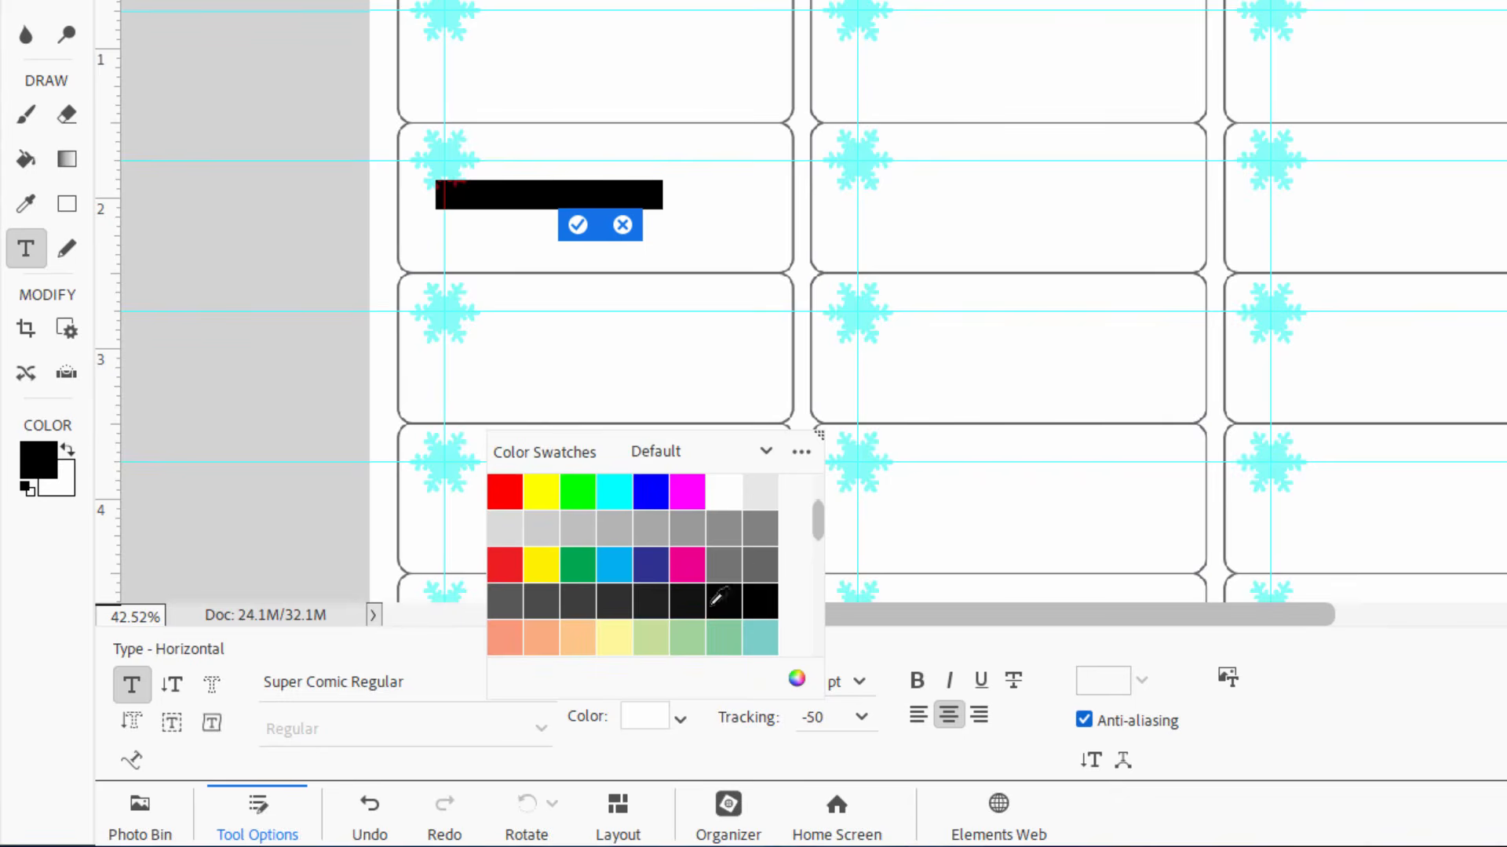
left_click(760, 598)
Step: Change the placeholder text to "Address" and move it to the right of the snowflake inside its label
left_click_drag(578, 196, 715, 206)
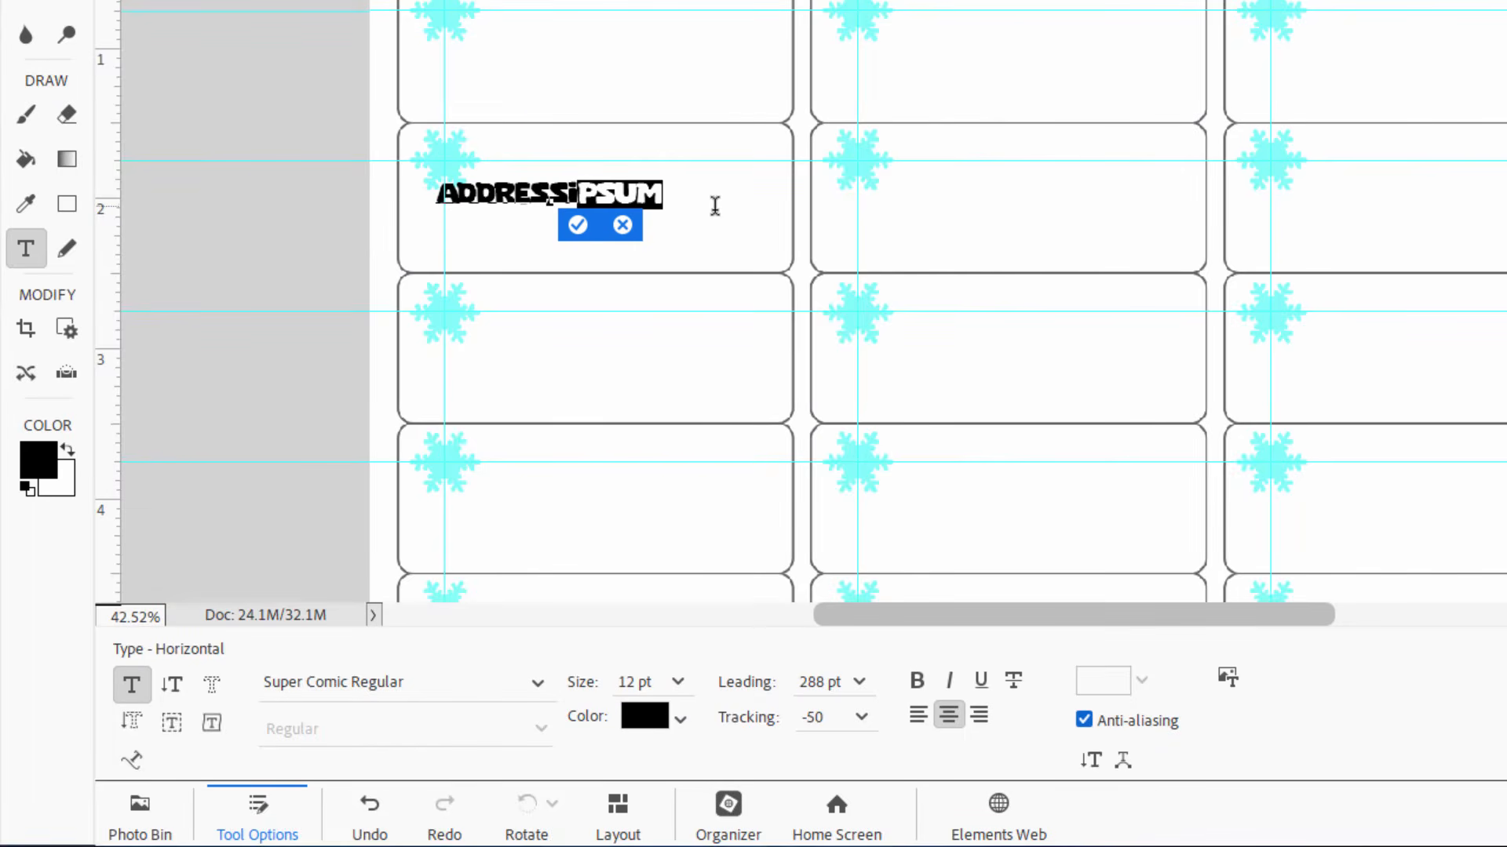
key("BackSpace")
key("BackSpace")
left_click(532, 229)
left_click_drag(550, 193, 588, 203)
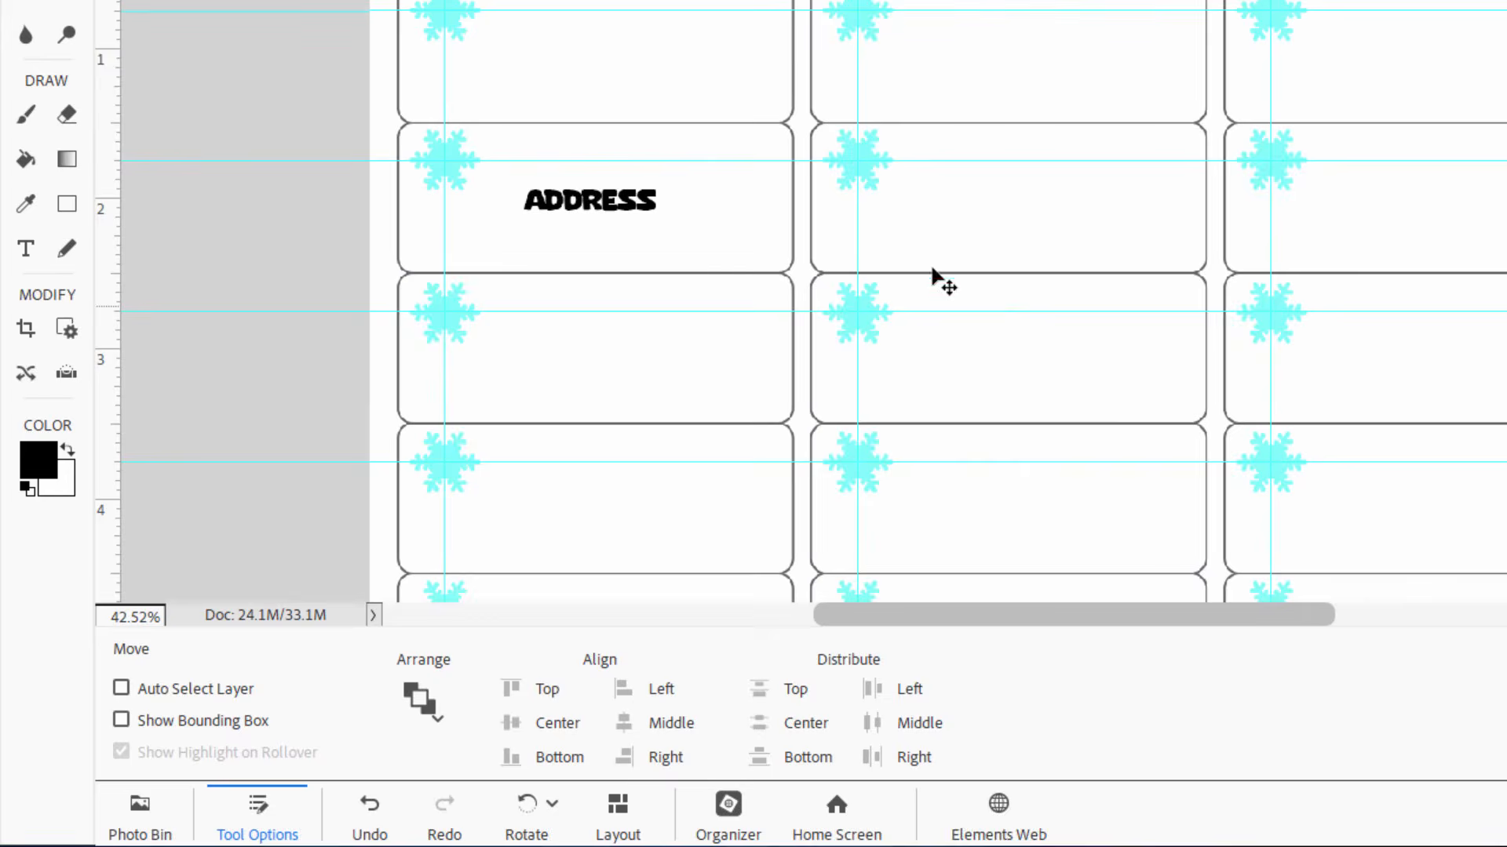
mouse_move(594, 208)
left_mouse_down()
mouse_move(574, 199)
mouse_move(589, 205)
left_mouse_up()
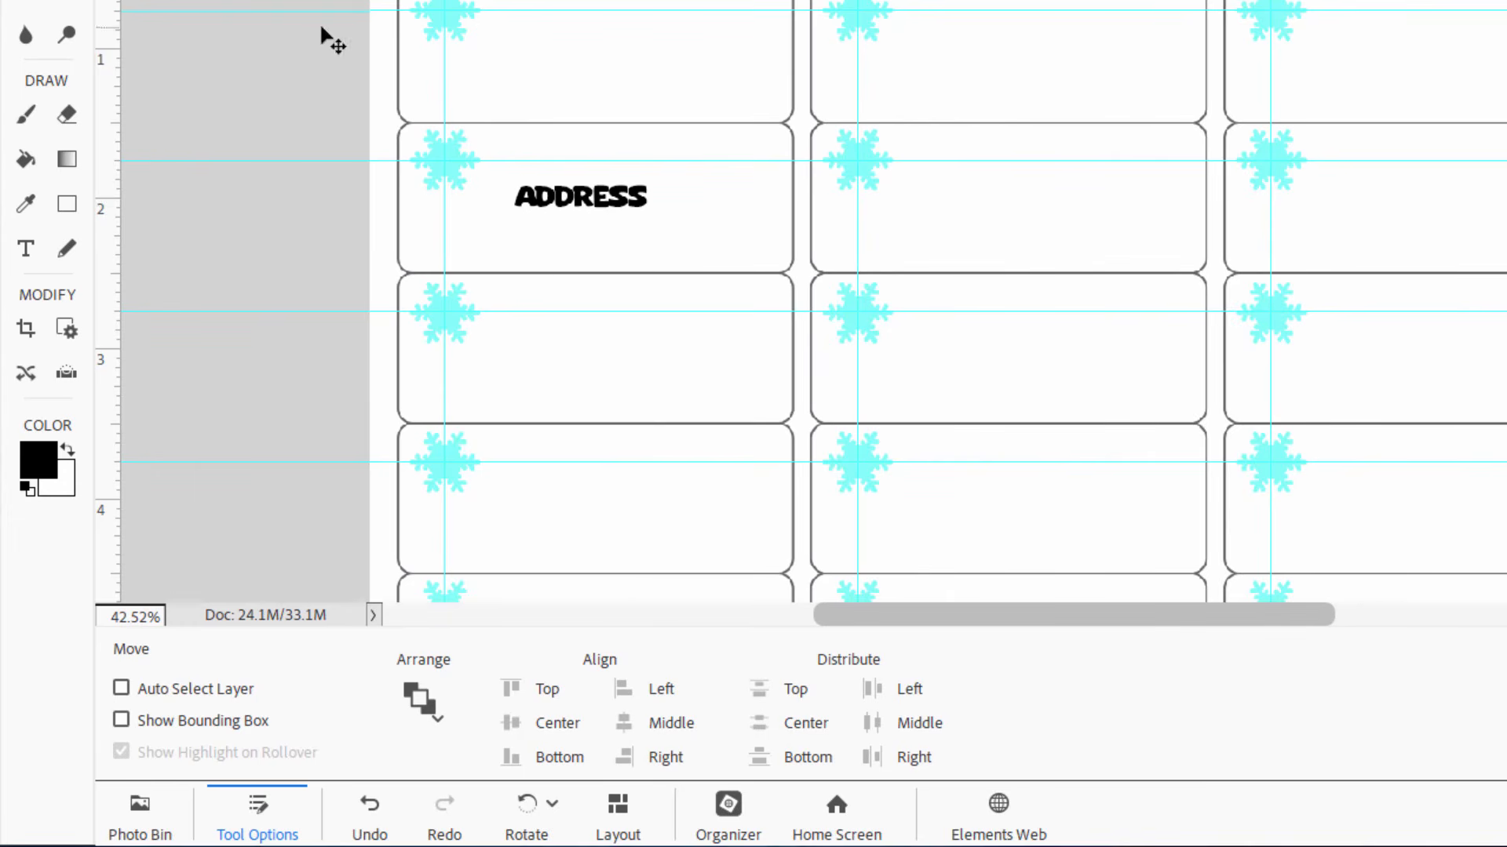
left_click(26, 248)
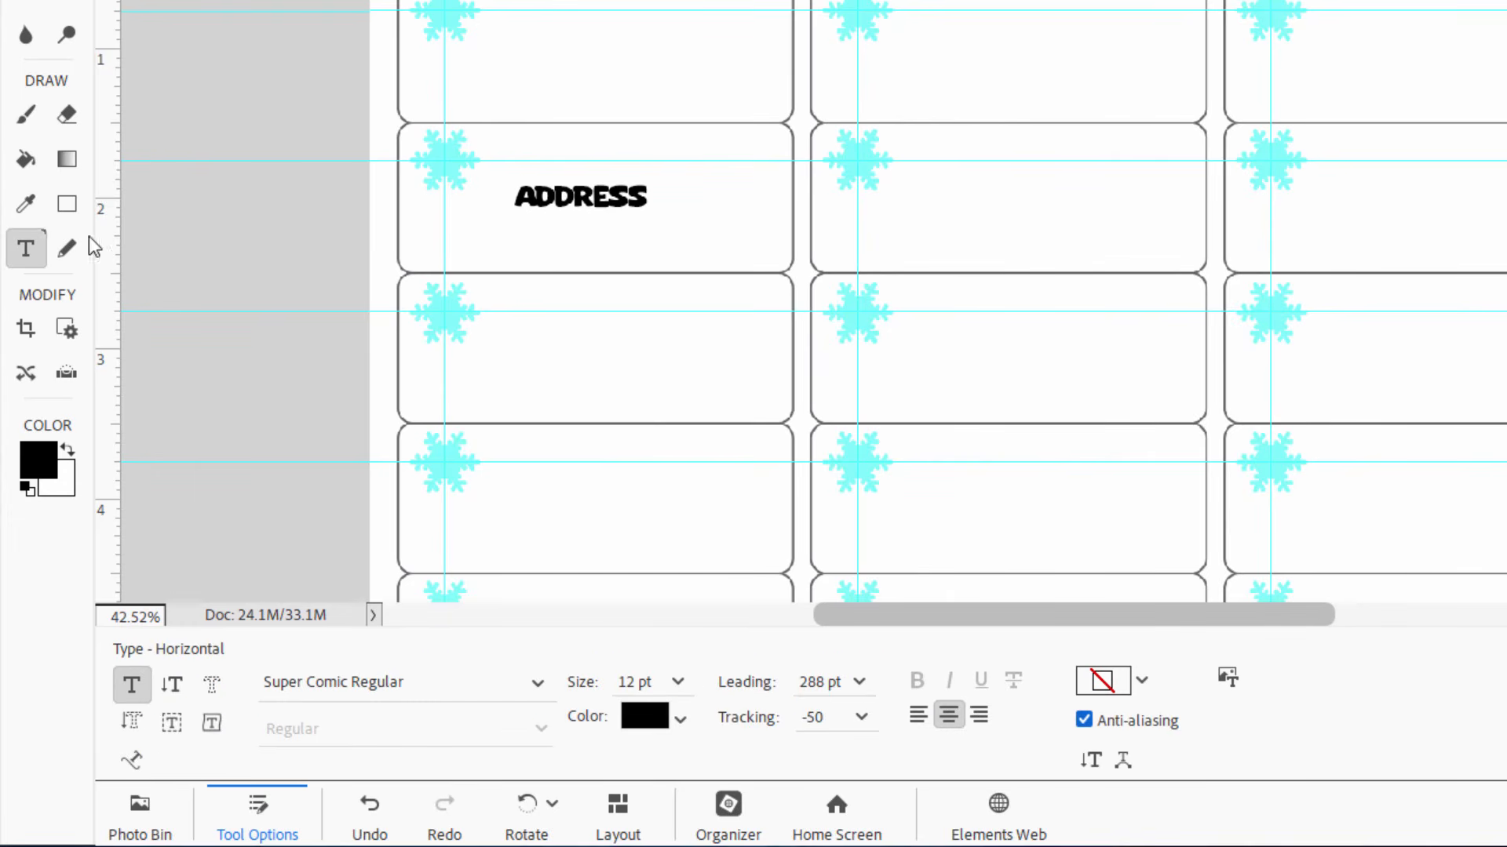
left_click(961, 72)
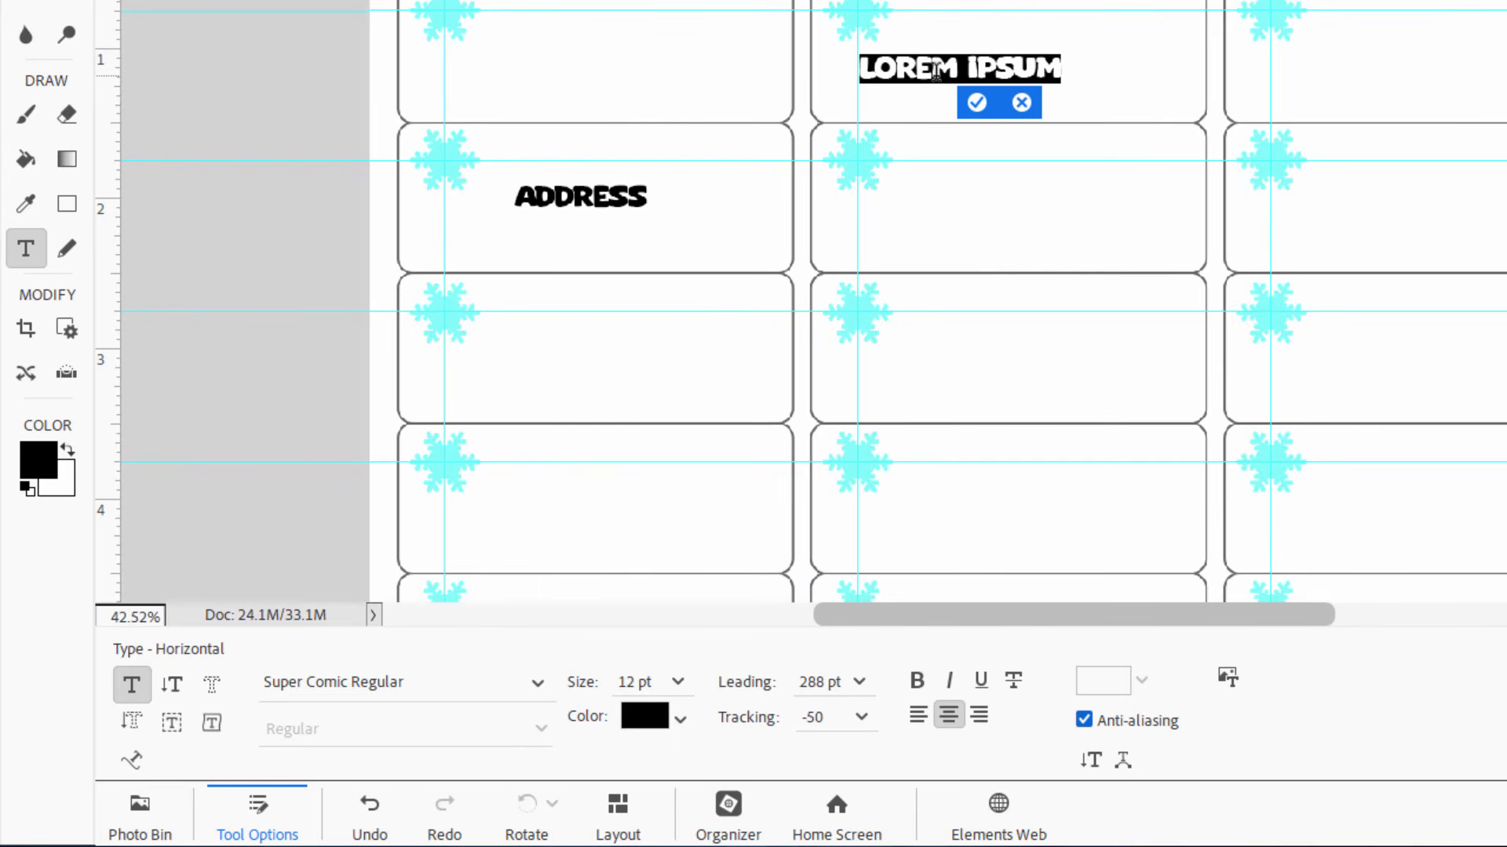
key("BackSpace")
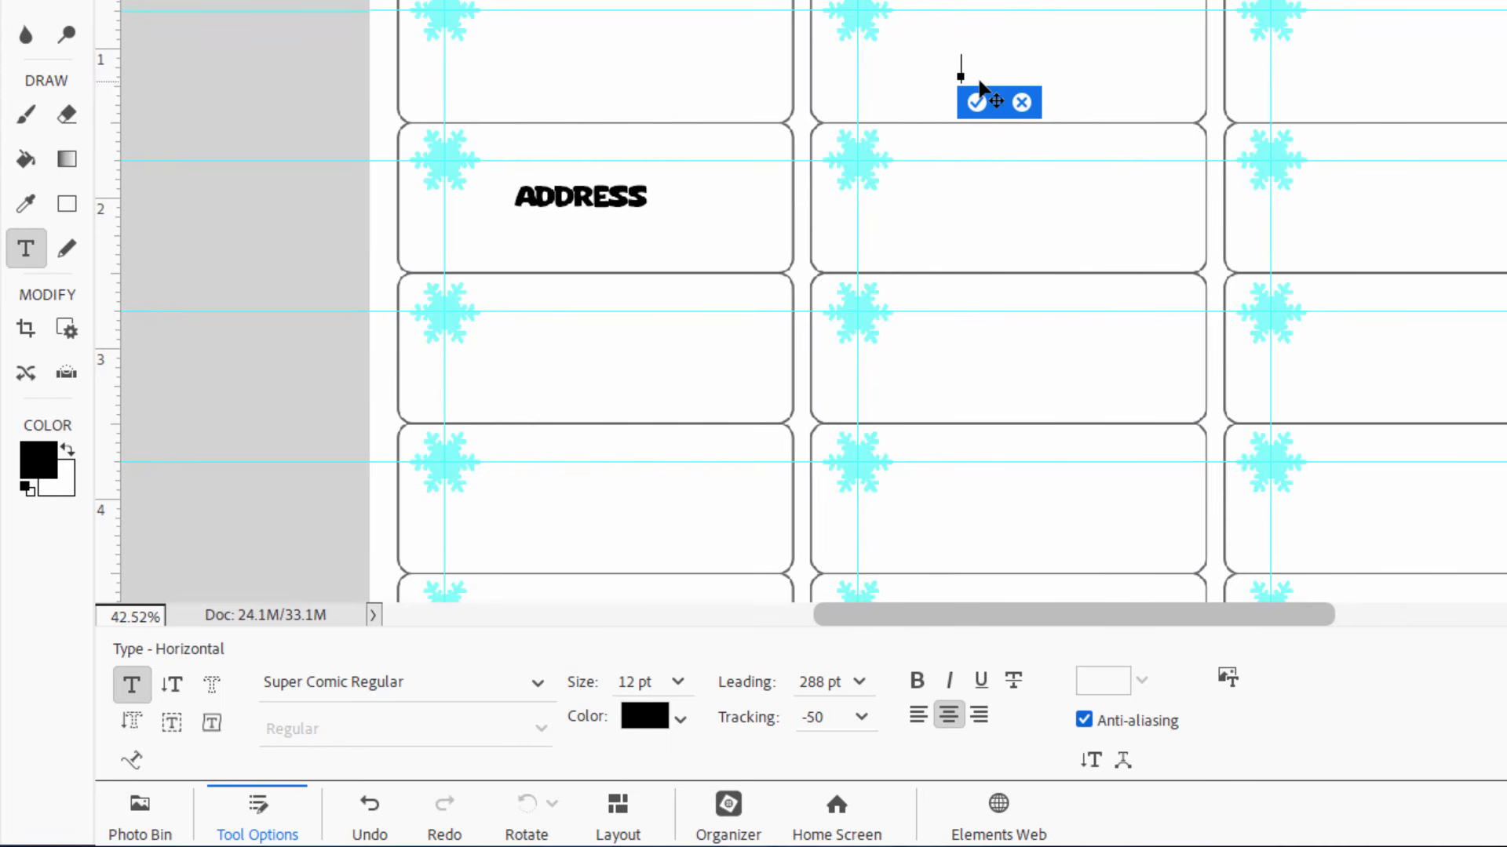
left_click(1022, 103)
key("v")
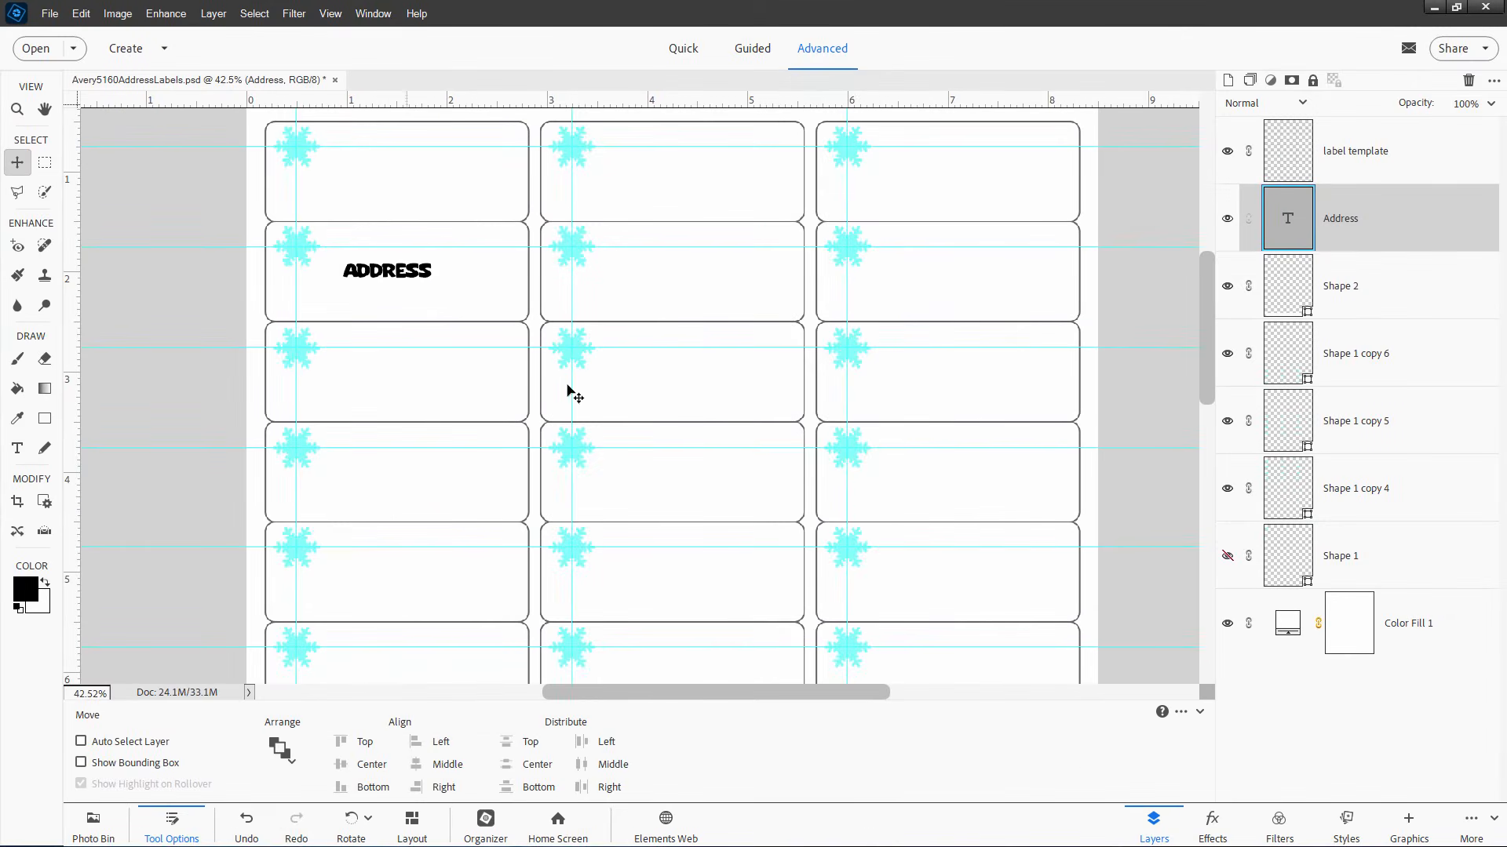
Step: Hide the label template layer so only the snowflakes and address text remain on the sheet
scroll(1211, 333, "up", 1)
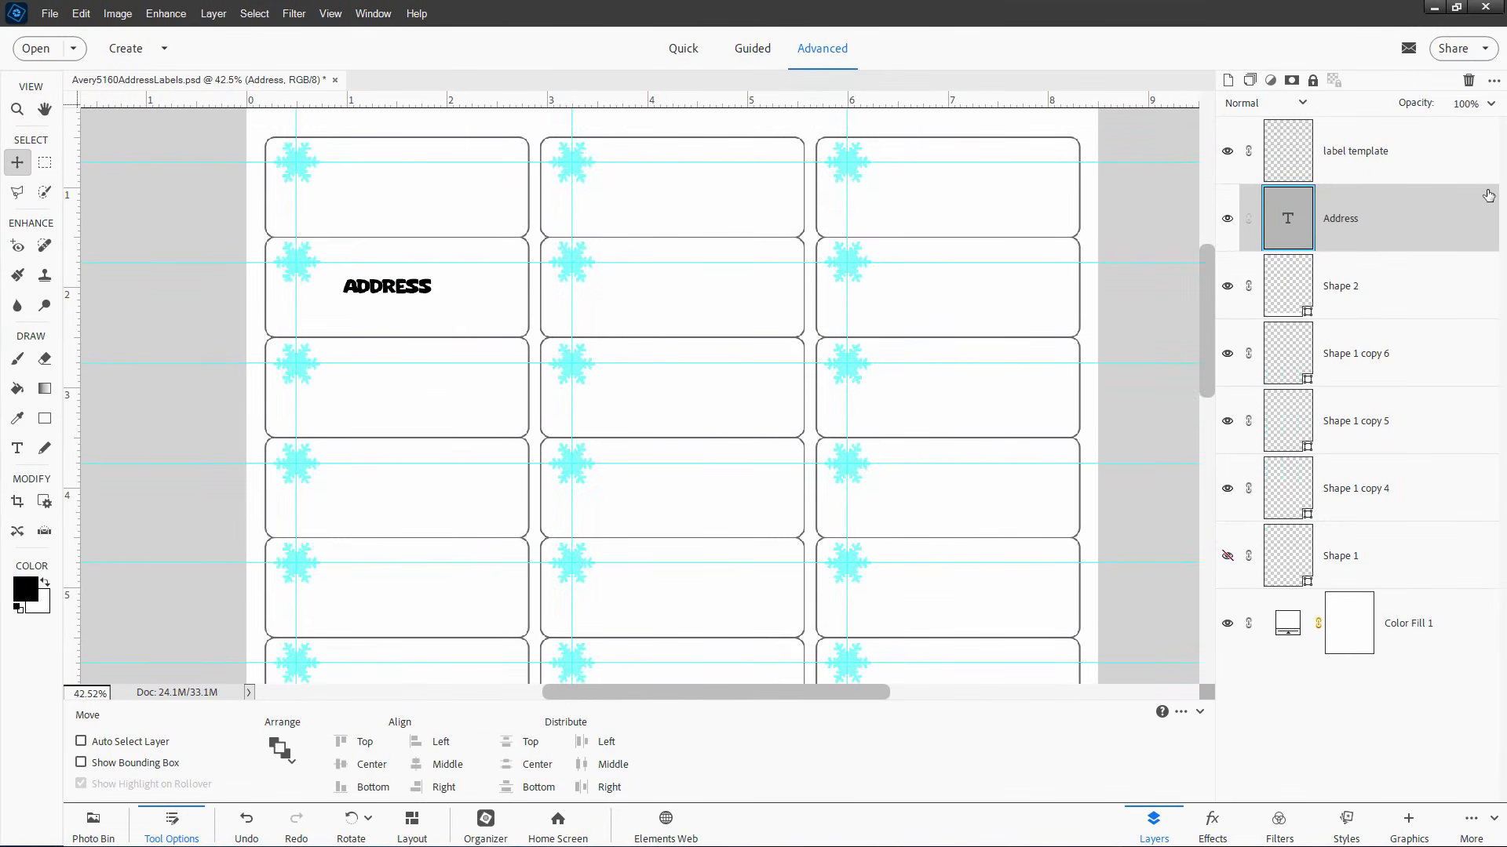
left_click(1351, 157)
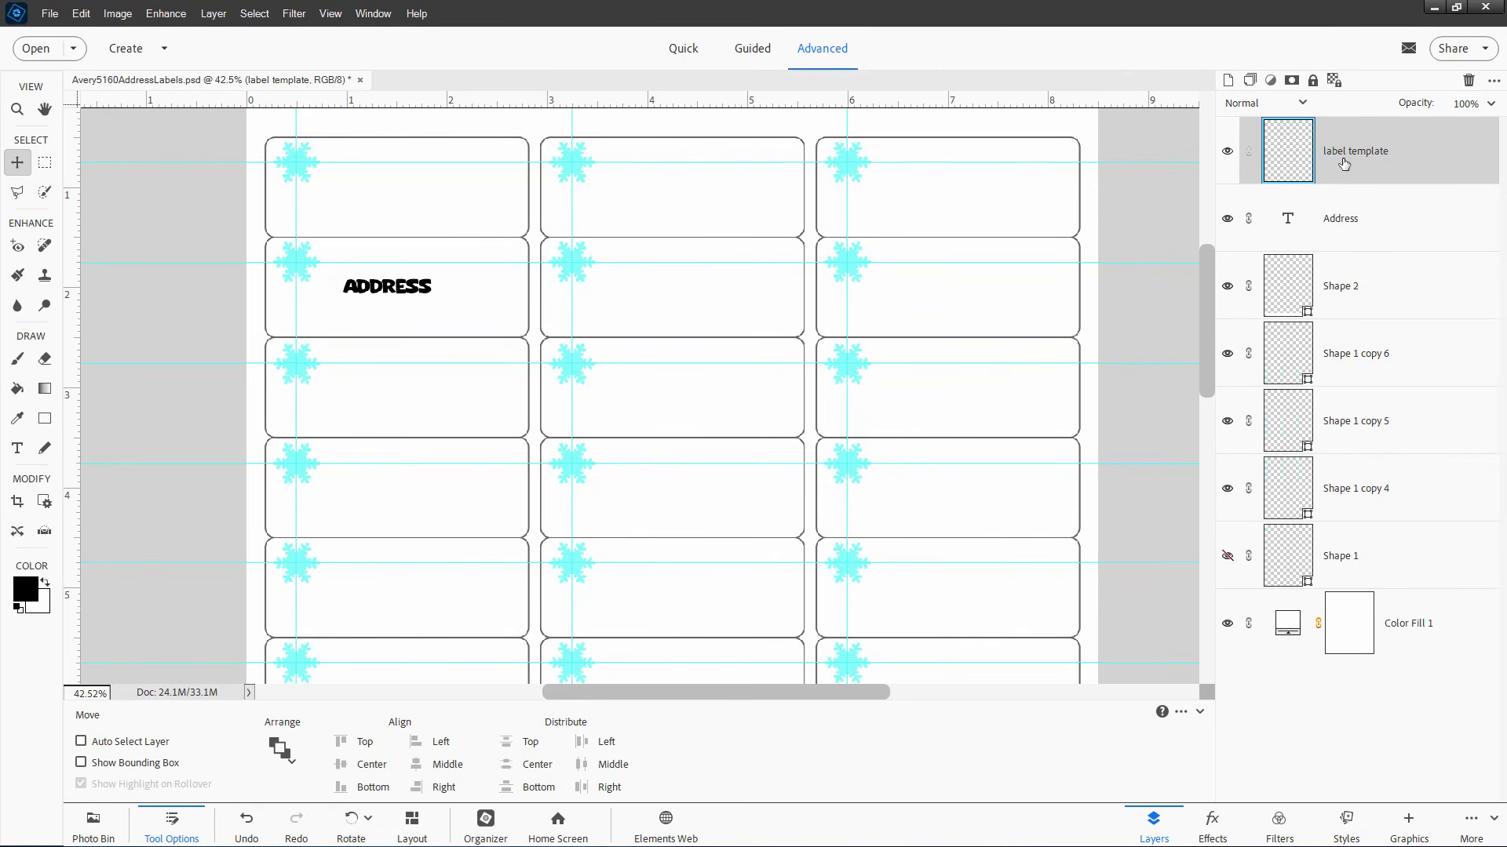
left_click(1226, 151)
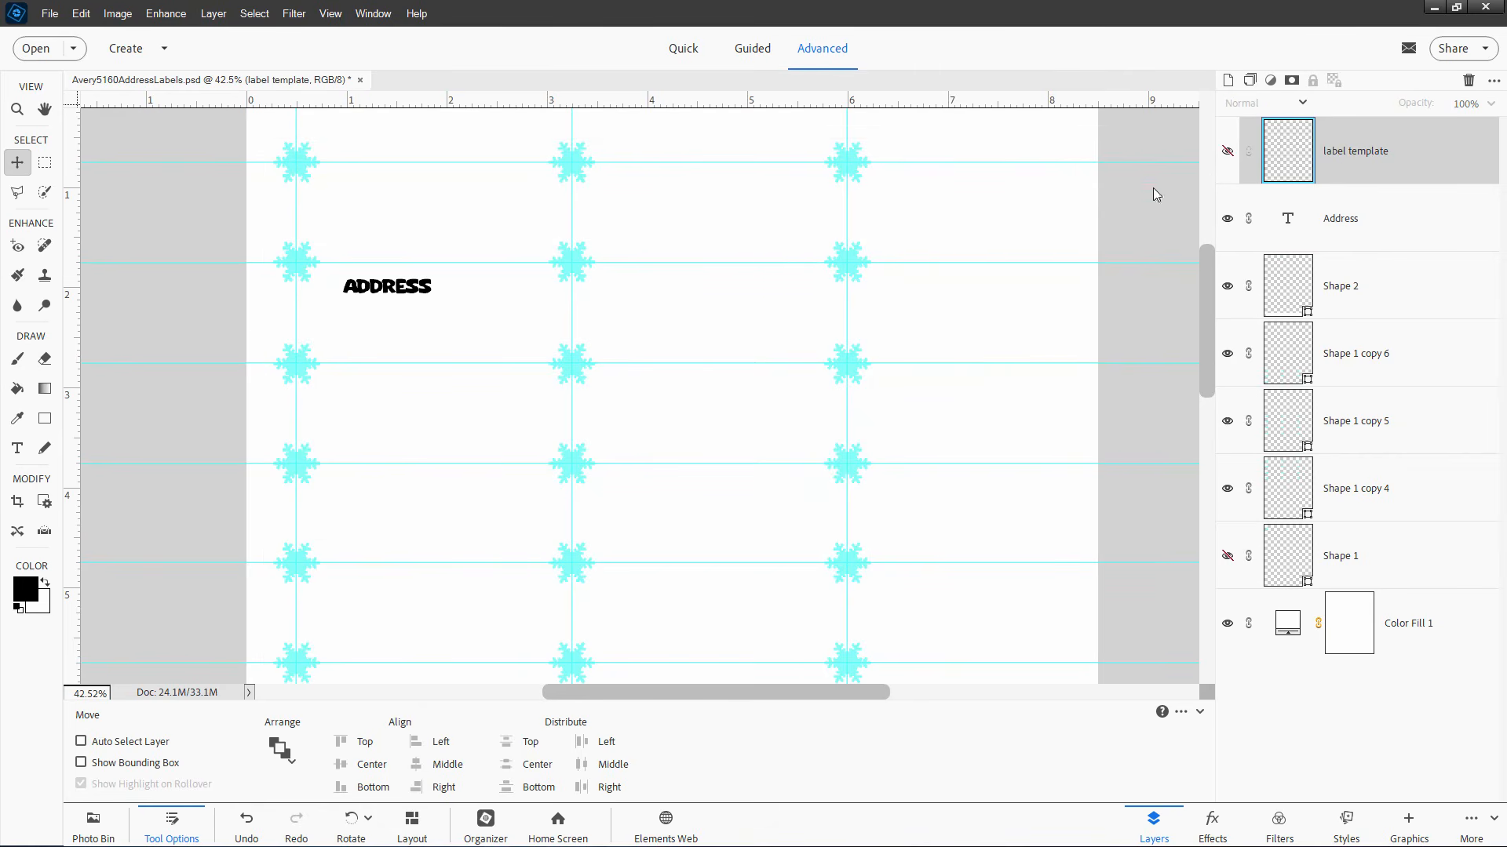